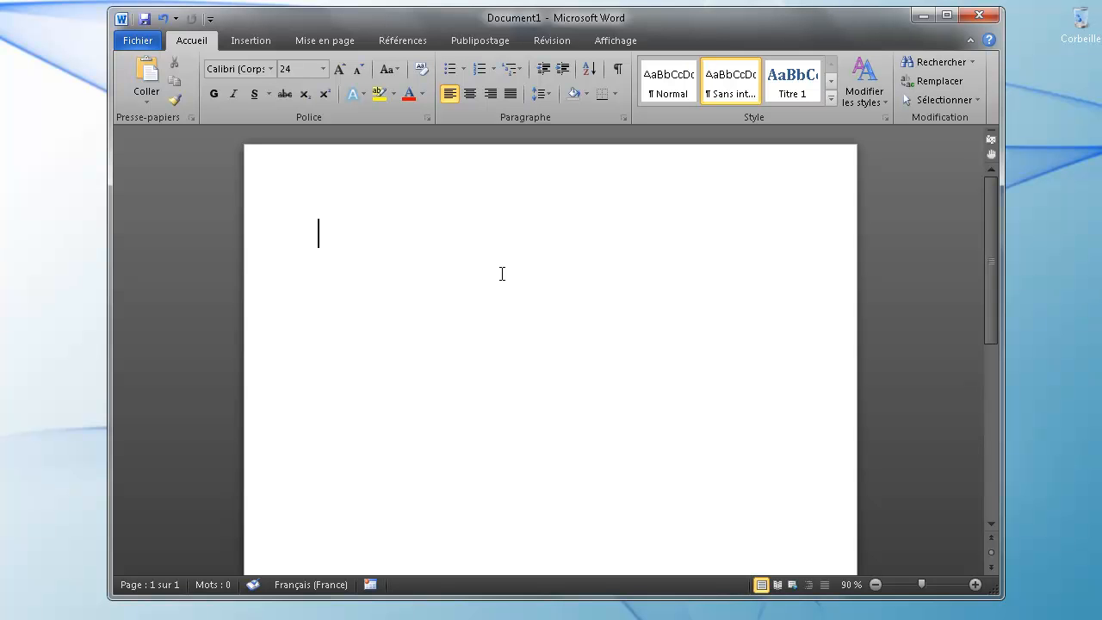
{"action": "type", "text": "create table"}
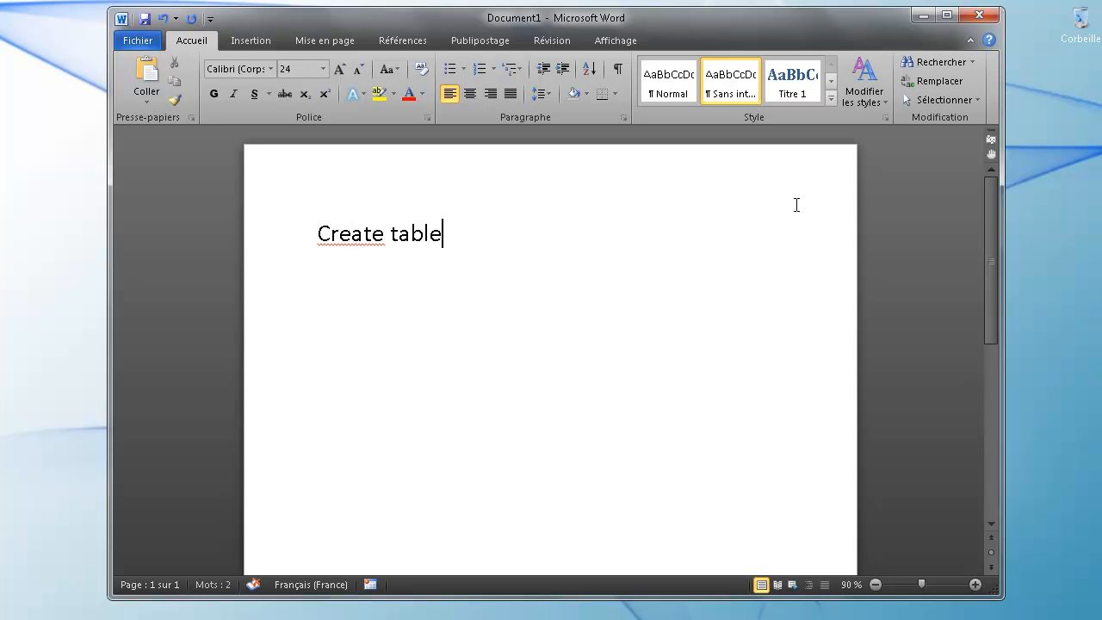
{"action": "left_click_drag", "start_coordinate": [479, 233], "coordinate": [317, 226]}
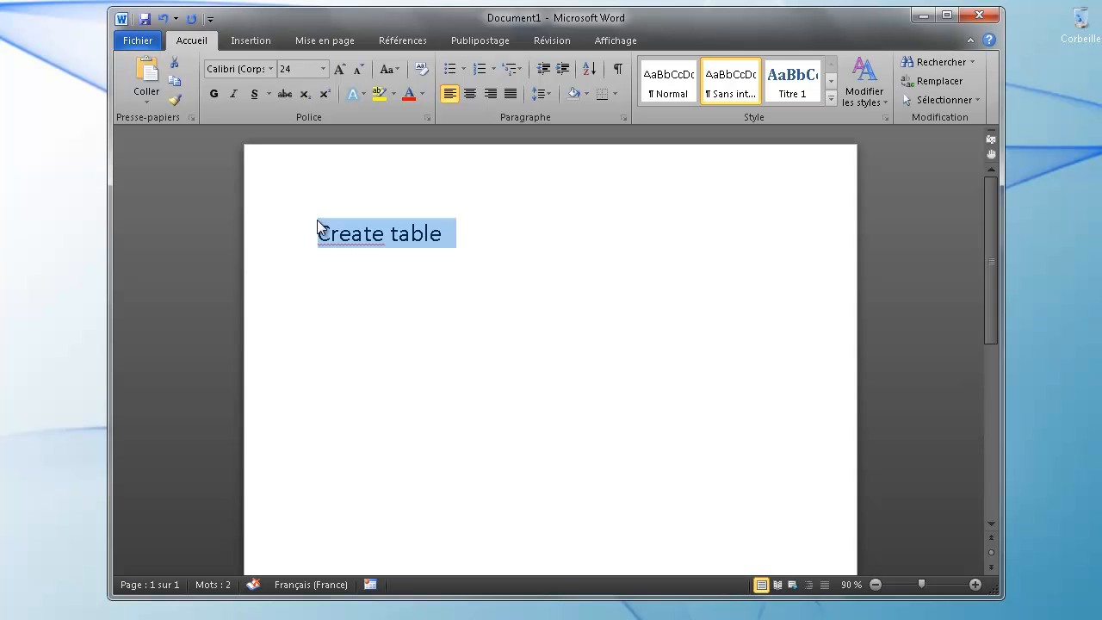
{"action": "left_click", "coordinate": [371, 278]}
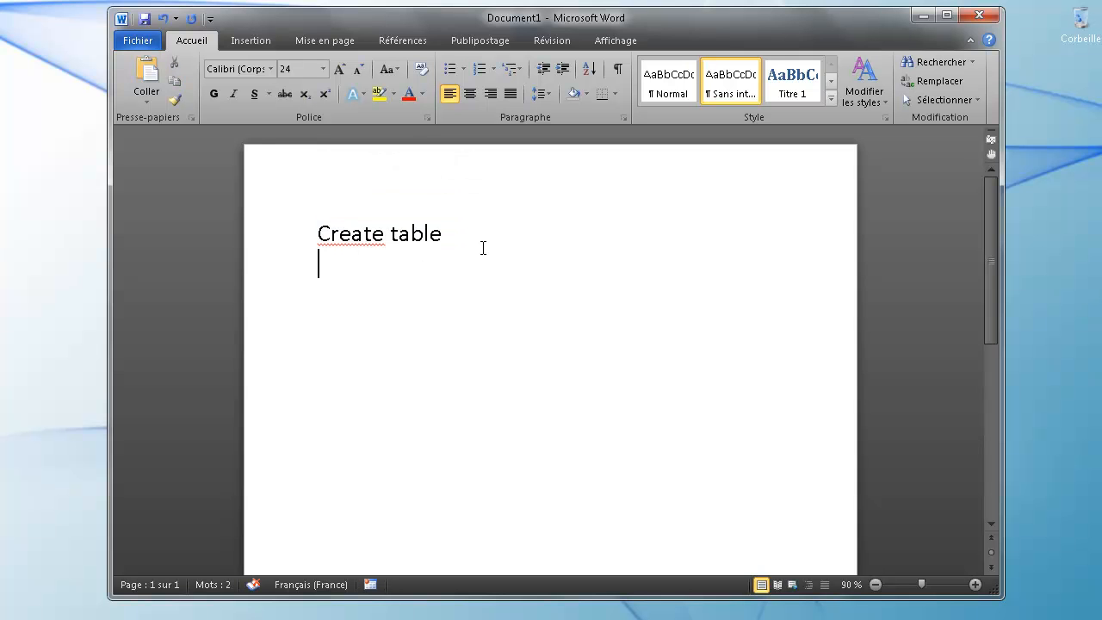
{"action": "left_click_drag", "start_coordinate": [456, 233], "coordinate": [319, 244]}
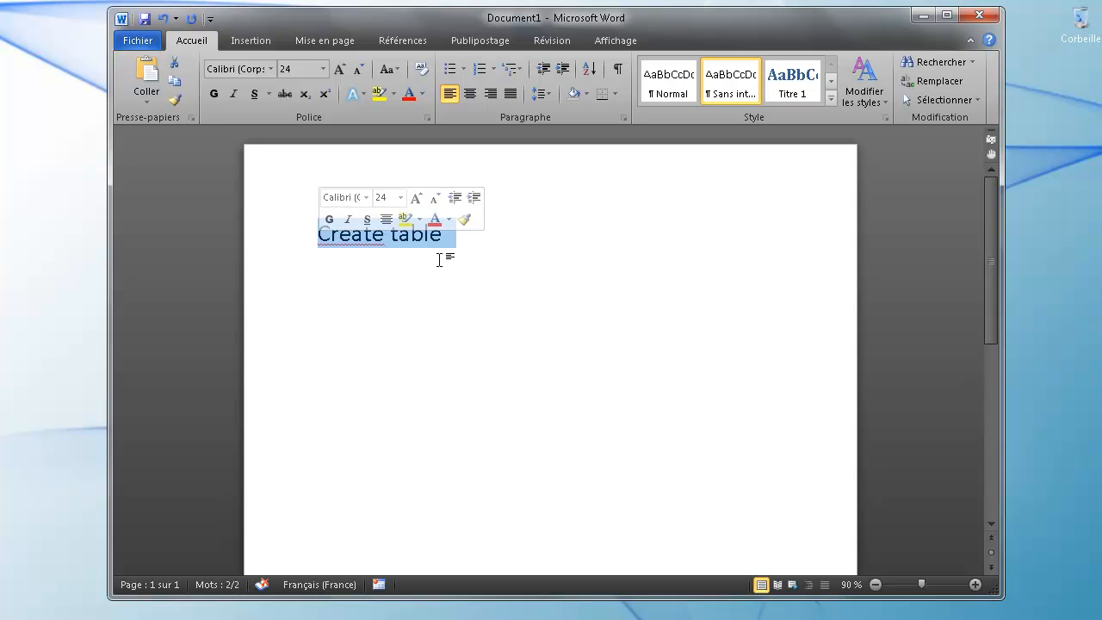
Step: Write the SQL statement's first line as CREATE TABLE Formations, with the keywords in capitals
{"action": "type", "text": "CREATA"}
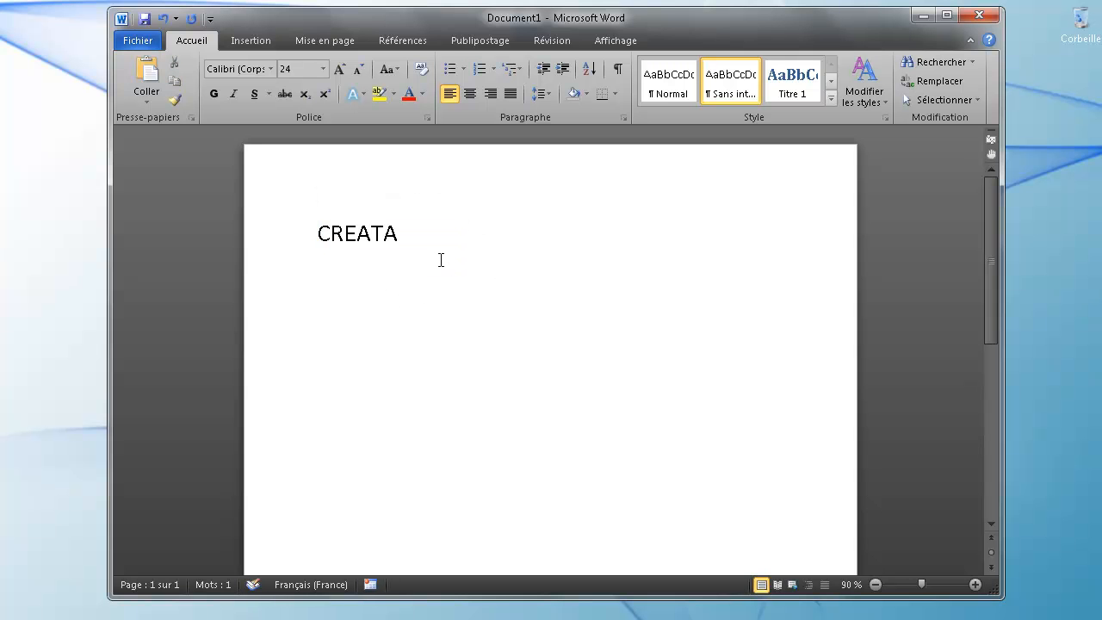
{"action": "key", "text": "BackSpace"}
{"action": "type", "text": "E TABLE Formations"}
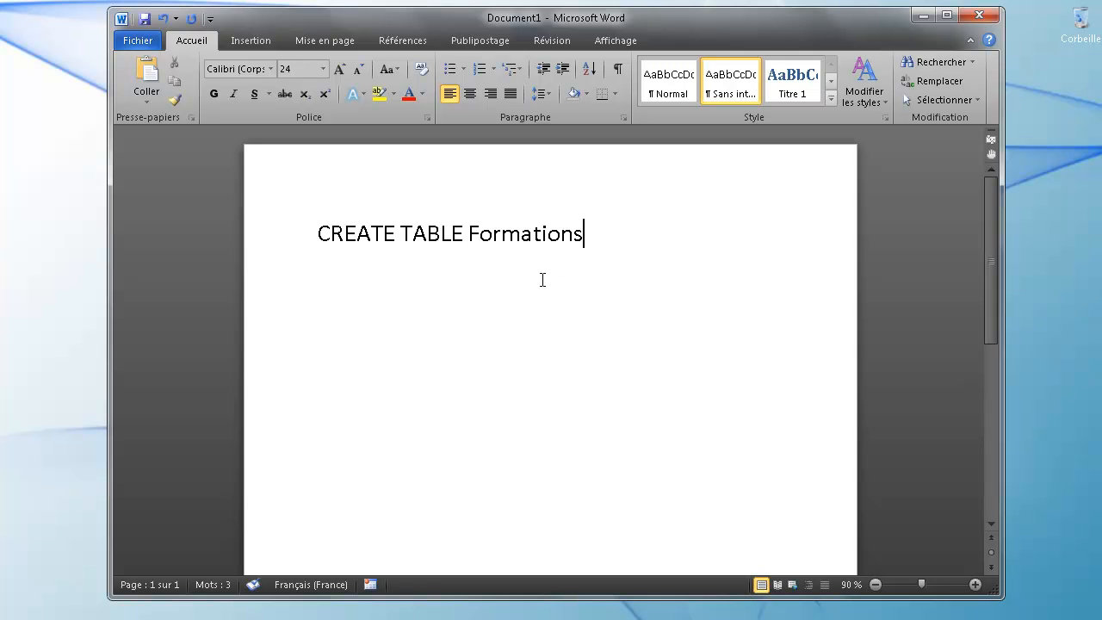
{"action": "left_click_drag", "start_coordinate": [479, 233], "coordinate": [581, 245]}
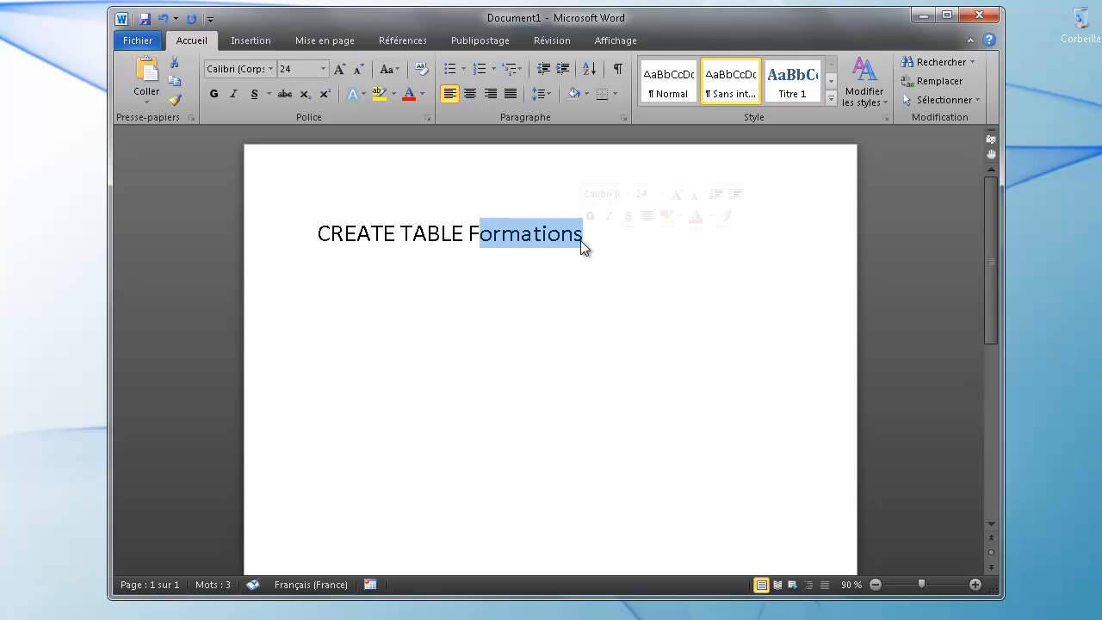
{"action": "left_click", "coordinate": [582, 244]}
{"action": "left_click", "coordinate": [602, 239]}
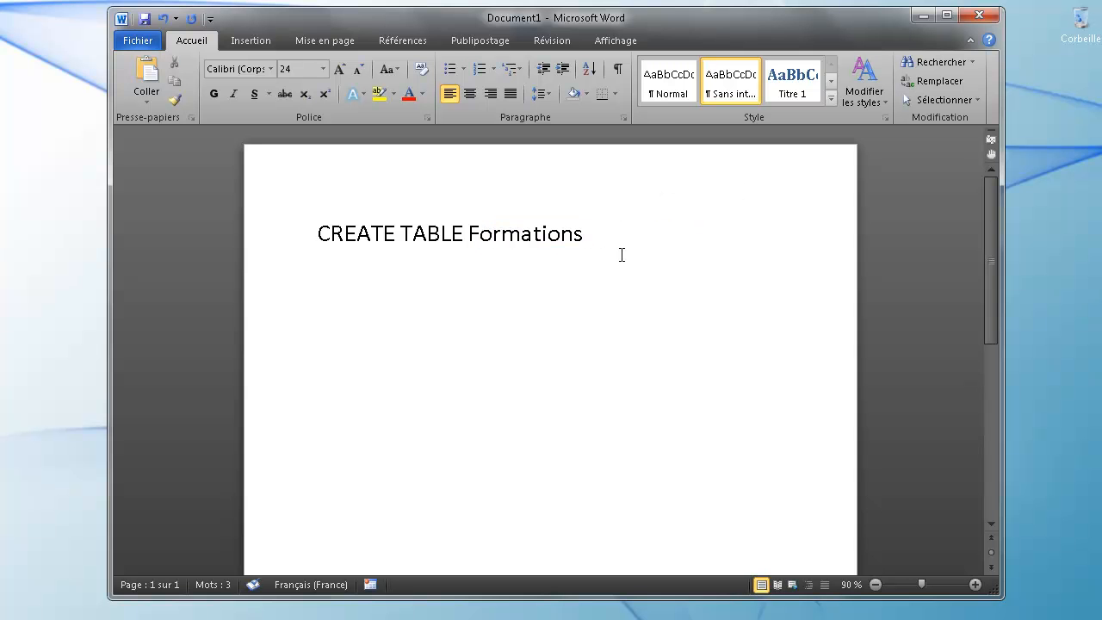
Step: Add an opening parenthesis, an empty line and a closing parenthesis with a semicolon below the CREATE TABLE line
{"action": "key", "text": "Return"}
{"action": "type", "text": "("}
{"action": "key", "text": "Return"}
{"action": "key", "text": "Return"}
{"action": "type", "text": ")"}
Step: List the fields Nom, Logiciel and Prix on separate lines between the parentheses
{"action": "left_click", "coordinate": [338, 295]}
{"action": "left_click_drag", "start_coordinate": [332, 288], "coordinate": [401, 292]}
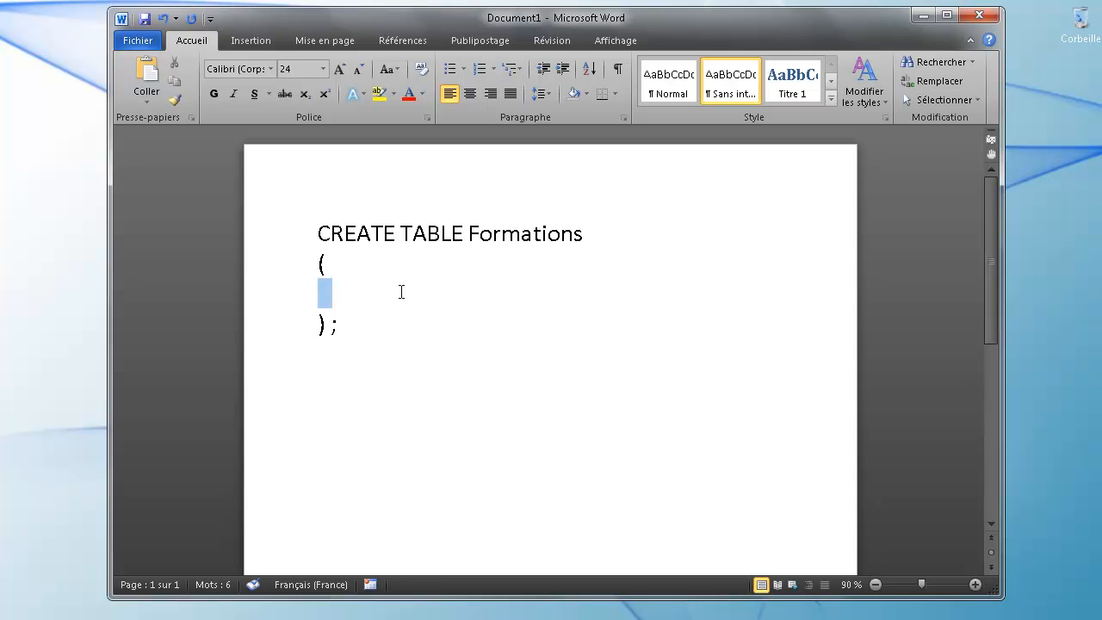
{"action": "left_click", "coordinate": [340, 295]}
{"action": "type", "text": "Nom"}
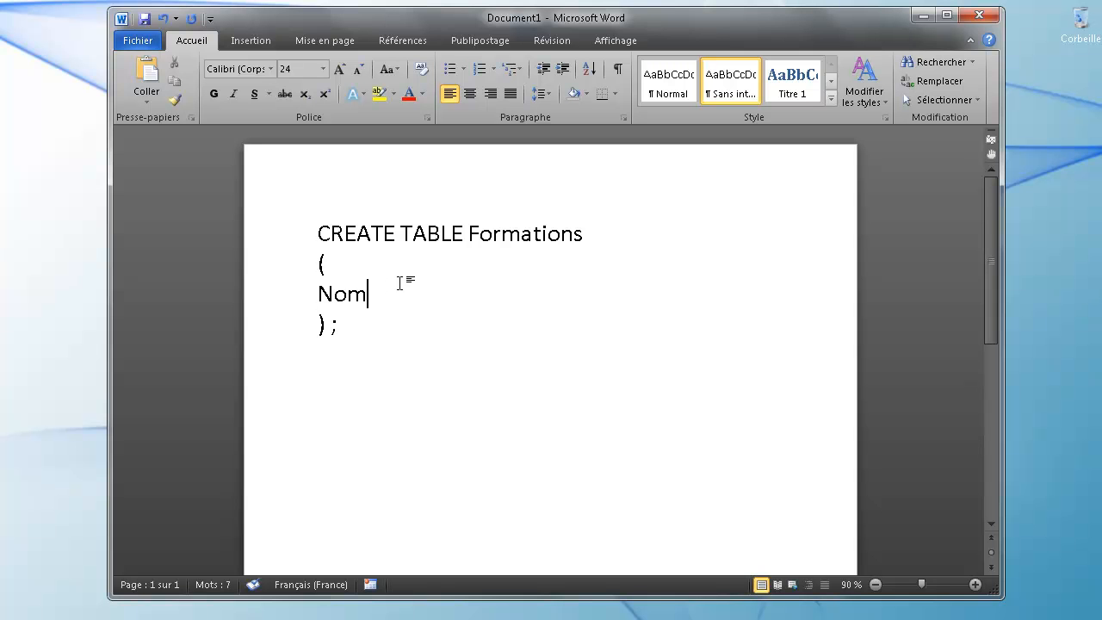
{"action": "key", "text": "Return"}
{"action": "type", "text": "Logiciel"}
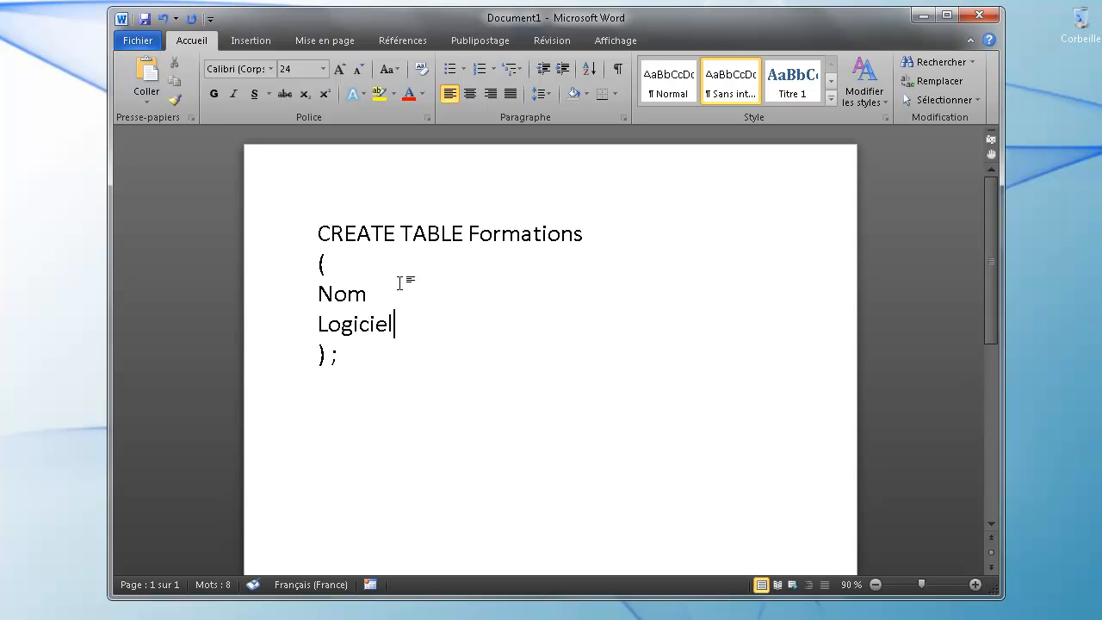
{"action": "key", "text": "Return"}
{"action": "type", "text": "Prix"}
Step: Give the Nom field the data type CHAR(45)
{"action": "key", "text": "Up"}
{"action": "key", "text": "Up"}
{"action": "key", "text": "Up"}
{"action": "left_click", "coordinate": [377, 298]}
{"action": "left_click_drag", "start_coordinate": [335, 294], "coordinate": [349, 293]}
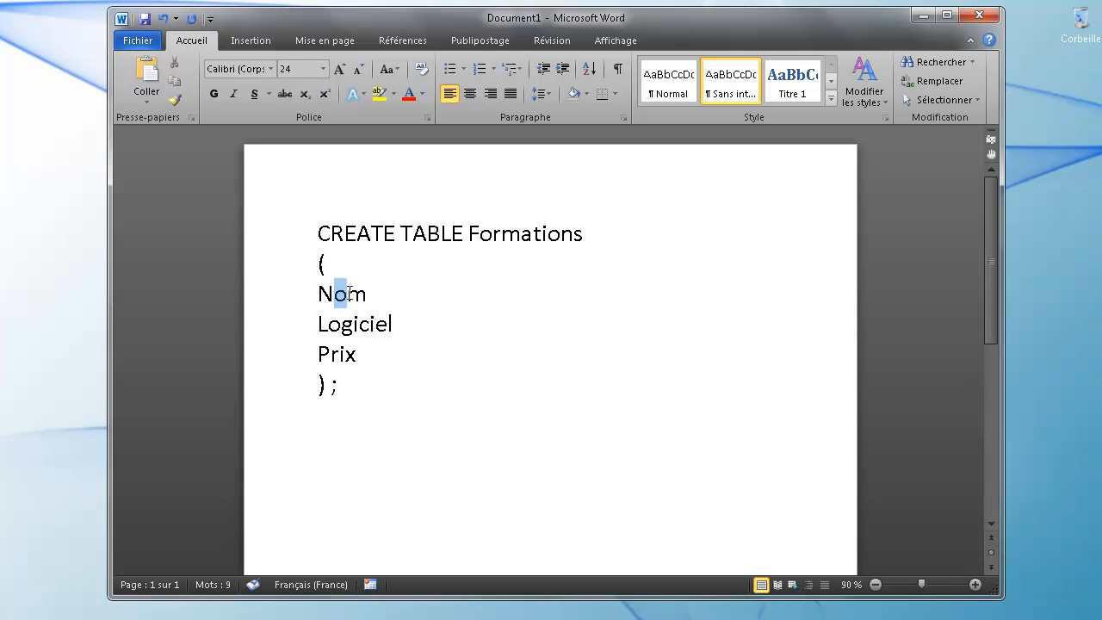
{"action": "left_click", "coordinate": [378, 354]}
{"action": "left_click", "coordinate": [371, 293]}
{"action": "type", "text": "CHAR"}
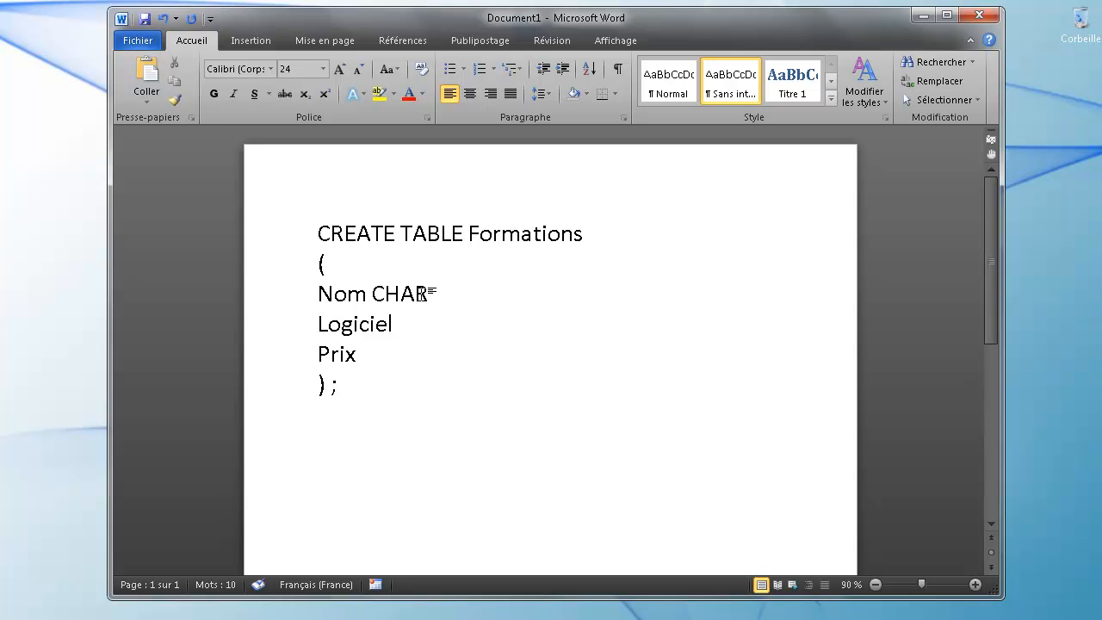
{"action": "type", "text": "()"}
{"action": "key", "text": "Left"}
{"action": "type", "text": "45"}
Step: Give the Logiciel field the type CHAR(45) and the Prix field the type FLOAT
{"action": "key", "text": "Down"}
{"action": "type", "text": "CHAR(45)"}
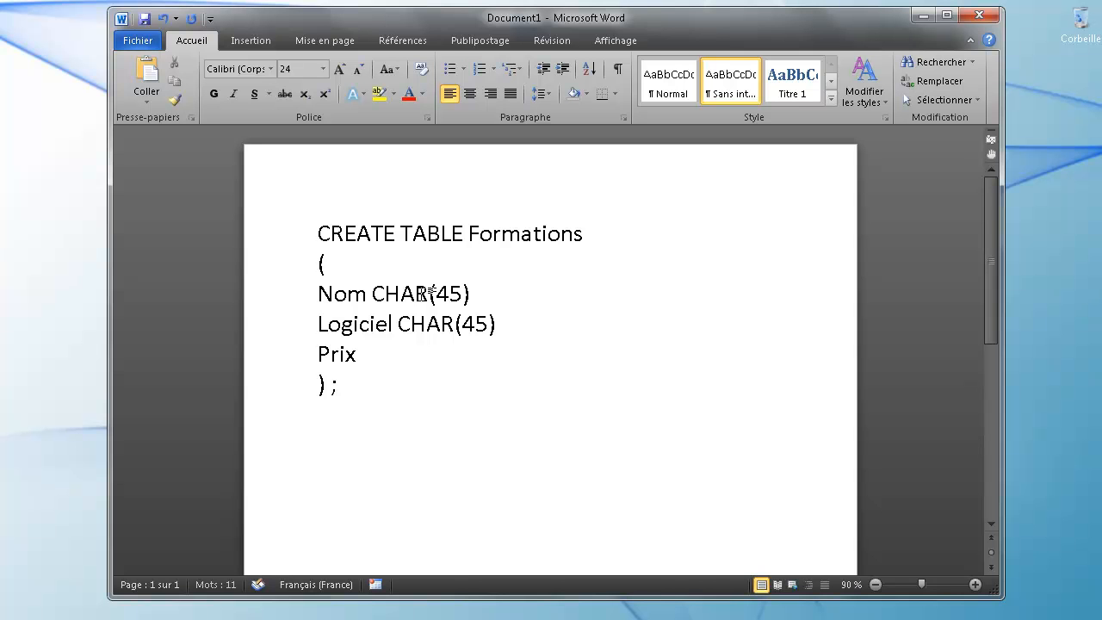
{"action": "key", "text": "Down"}
{"action": "type", "text": "FLOAT"}
{"action": "mouse_move", "coordinate": [414, 354]}
{"action": "left_mouse_down"}
{"action": "mouse_move", "coordinate": [394, 357]}
{"action": "mouse_move", "coordinate": [433, 351]}
{"action": "left_mouse_up"}
{"action": "left_click", "coordinate": [450, 352]}
Step: End each of the three field definitions, Nom, Logiciel and Prix, with a comma
{"action": "left_click_drag", "start_coordinate": [367, 296], "coordinate": [426, 356]}
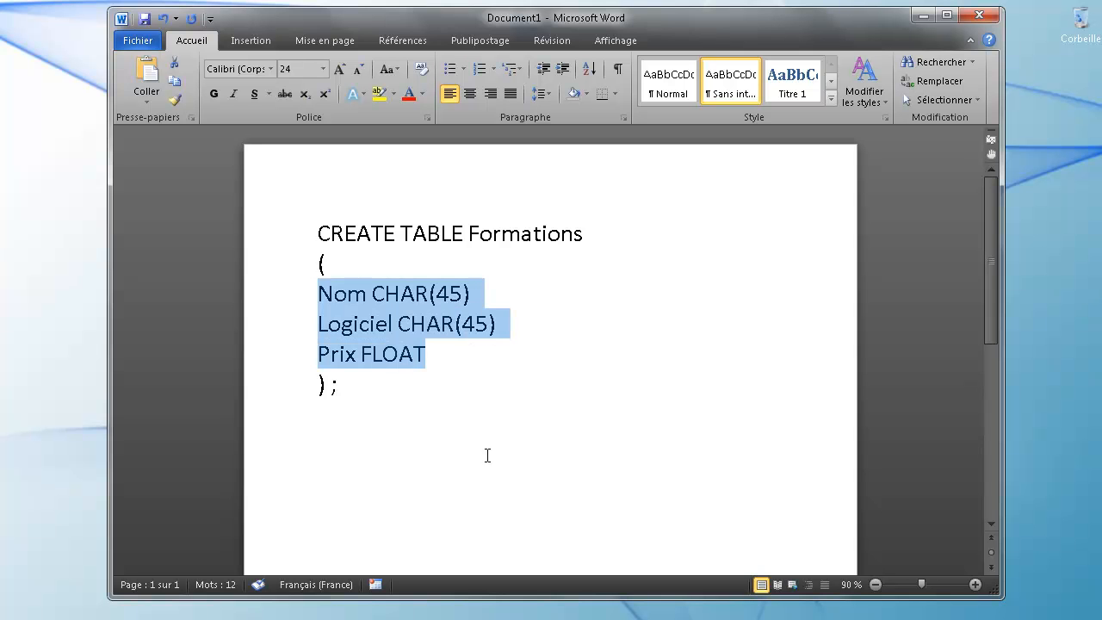
{"action": "left_click", "coordinate": [512, 293]}
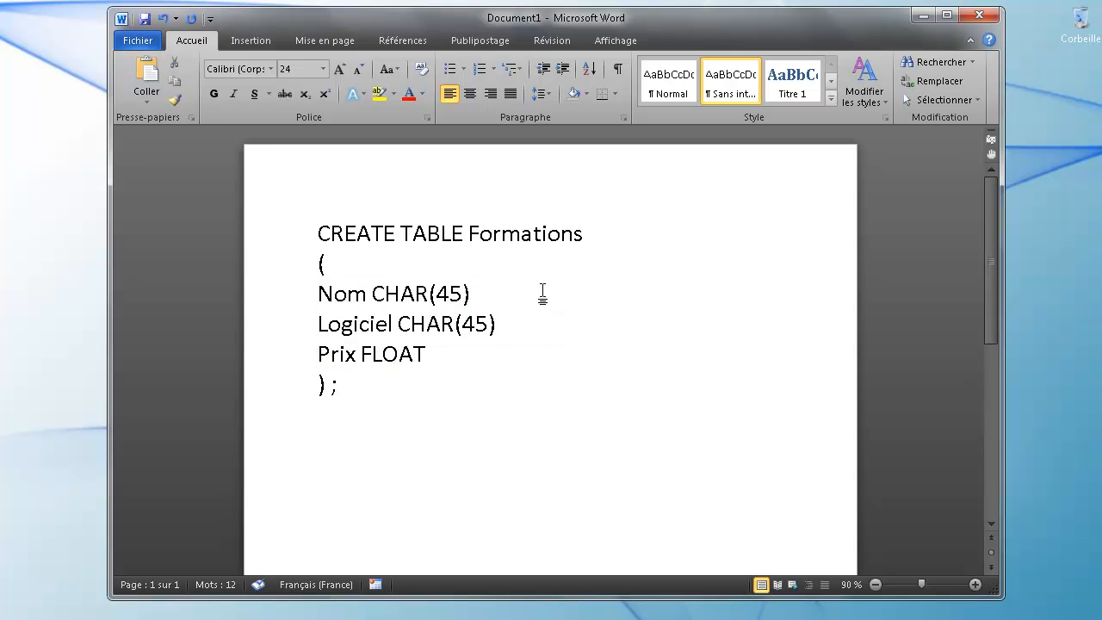
{"action": "type", "text": ","}
{"action": "left_click", "coordinate": [505, 333]}
{"action": "type", "text": ","}
{"action": "left_click", "coordinate": [430, 354]}
{"action": "type", "text": ","}
Step: Insert the field definition "idFormation COUNTER," on a new line above Nom
{"action": "left_click", "coordinate": [470, 268]}
{"action": "key", "text": "Return"}
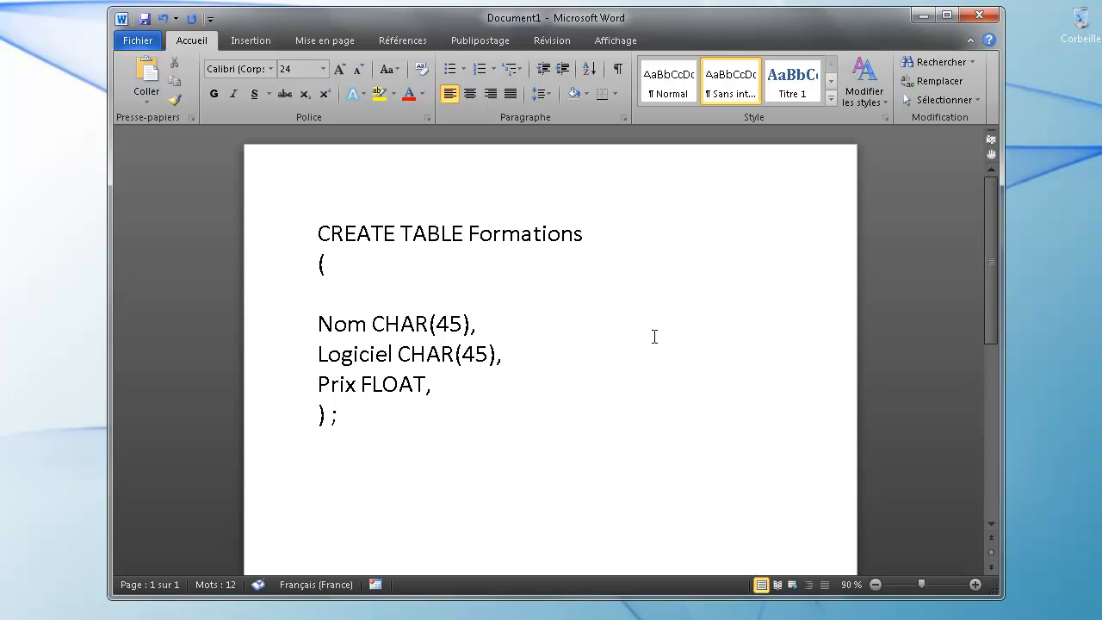
{"action": "type", "text": "idFormation"}
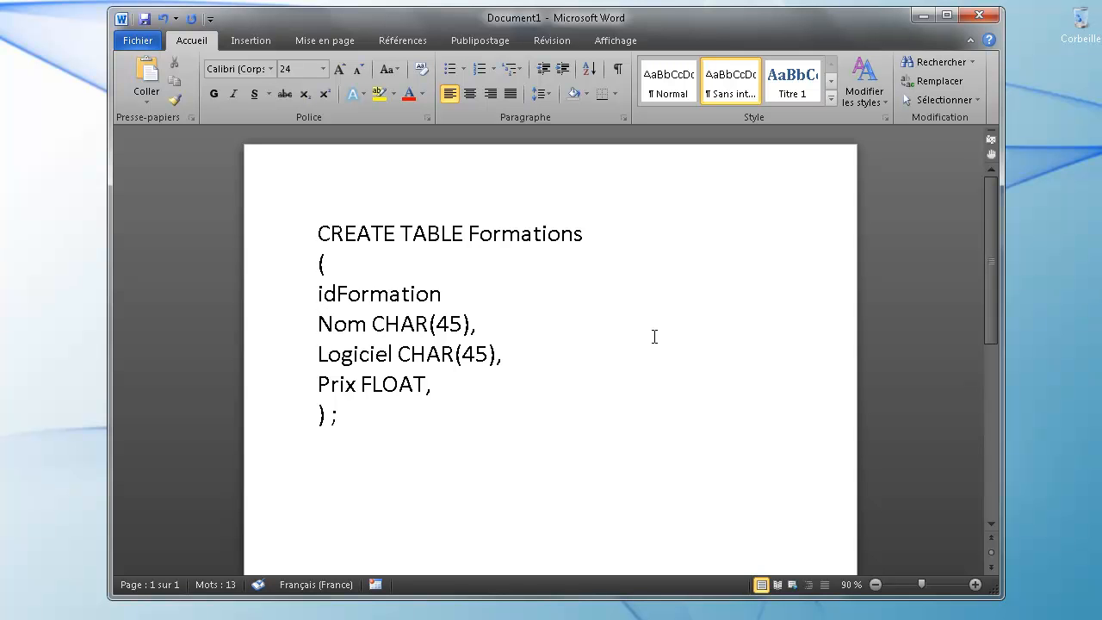
{"action": "type", "text": " COUNTER"}
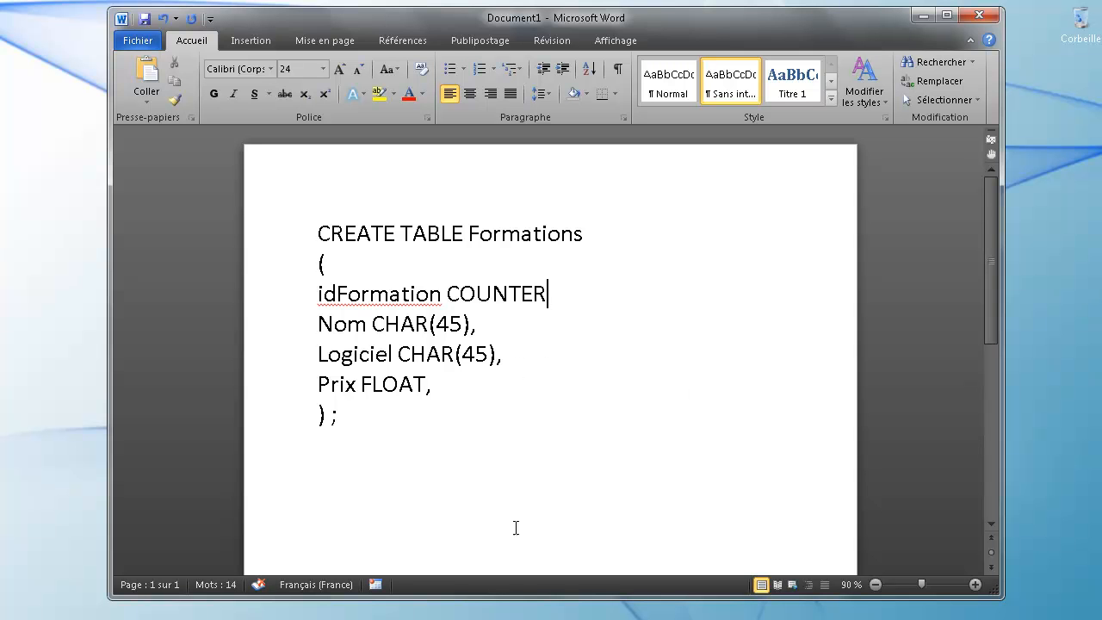
{"action": "type", "text": ","}
Step: Add the line PRIMARY KEY(idFormation) below the Prix definition
{"action": "left_click", "coordinate": [446, 380]}
{"action": "left_click_drag", "start_coordinate": [330, 290], "coordinate": [563, 295]}
{"action": "left_click", "coordinate": [457, 388]}
{"action": "key", "text": "Return"}
{"action": "type", "text": "PRIMA"}
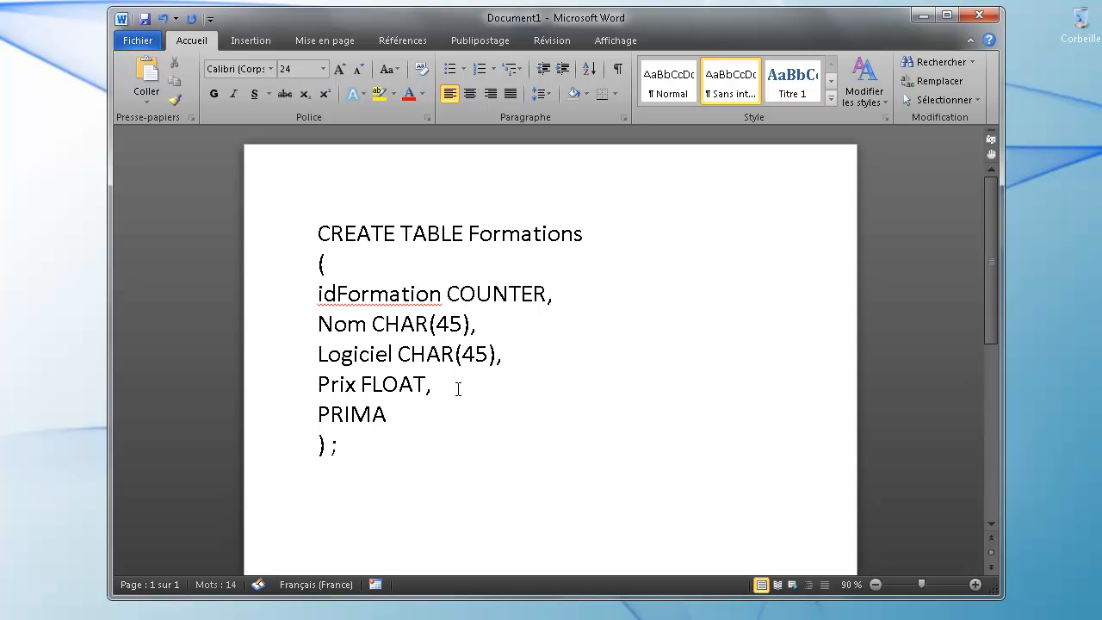
{"action": "type", "text": "RY KEY(idF"}
{"action": "type", "text": ")"}
{"action": "key", "text": "Left"}
{"action": "type", "text": "idFormation"}
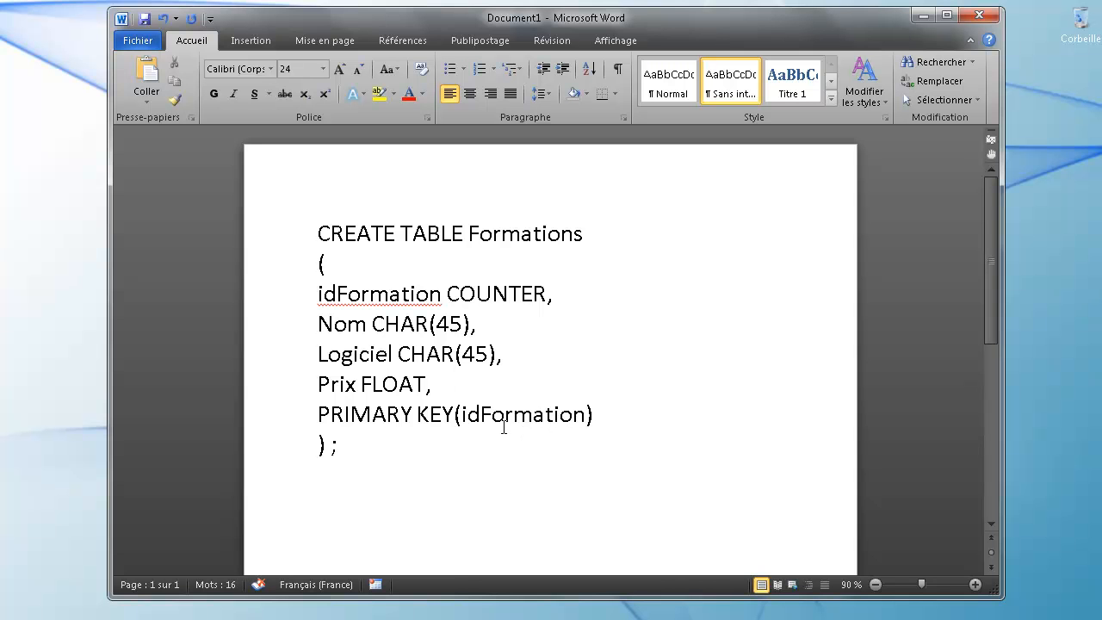
Step: Copy the complete CREATE TABLE statement and switch to Microsoft Access
{"action": "left_click", "coordinate": [383, 455]}
{"action": "left_click_drag", "start_coordinate": [383, 454], "coordinate": [271, 236]}
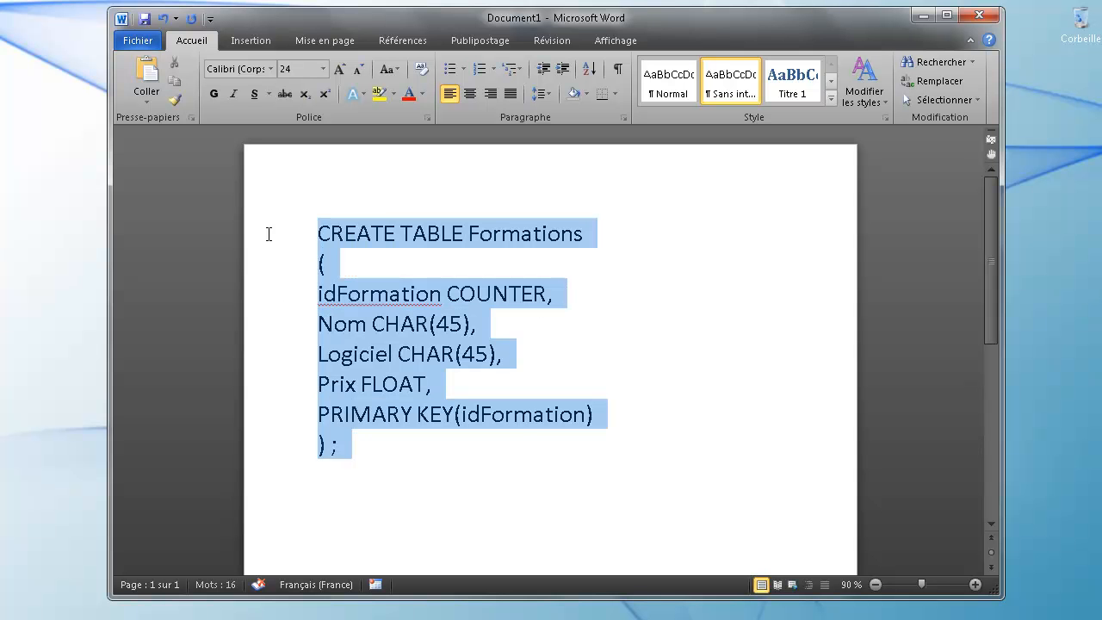
{"action": "right_click", "coordinate": [367, 242]}
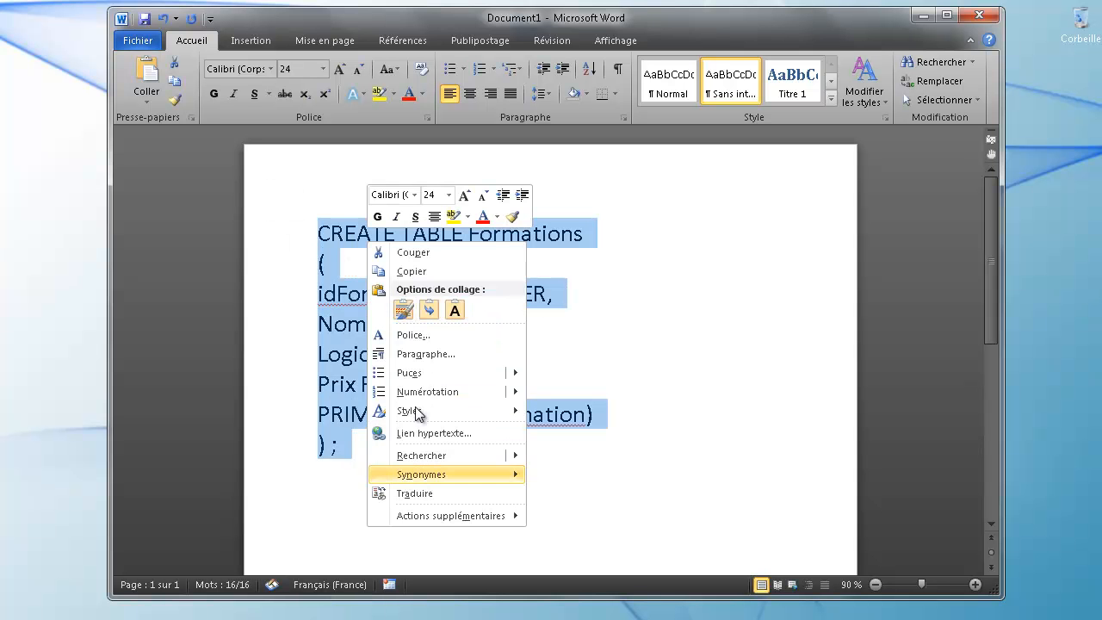
{"action": "left_click", "coordinate": [411, 272]}
{"action": "key", "text": "alt+Tab"}
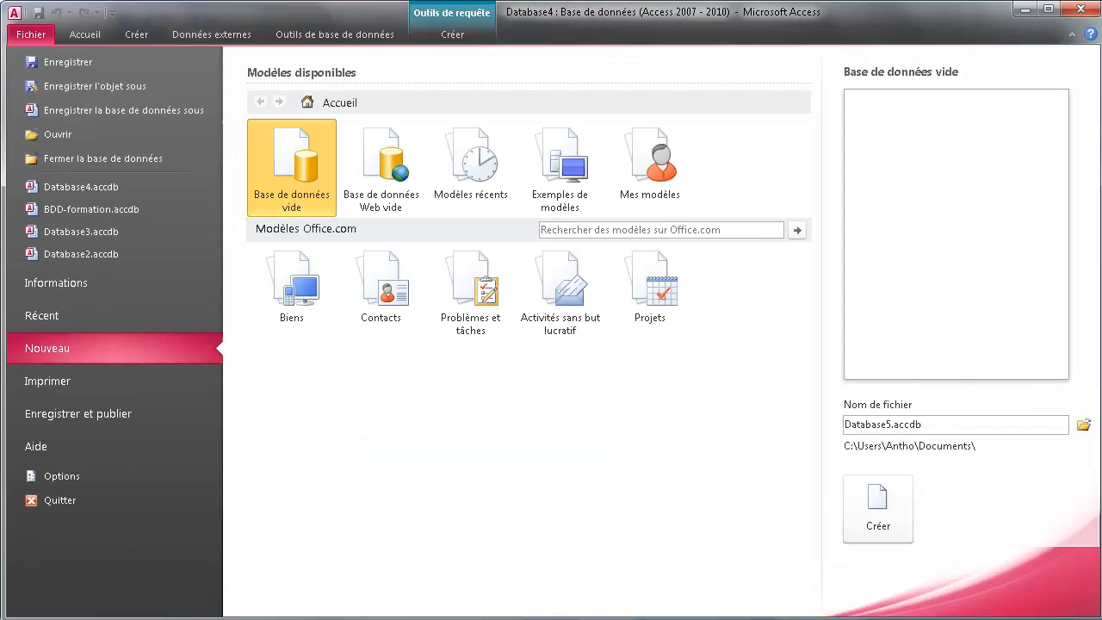
Step: Create a new blank database and close its default table without keeping it
{"action": "double_click", "coordinate": [308, 171]}
{"action": "left_click", "coordinate": [713, 458]}
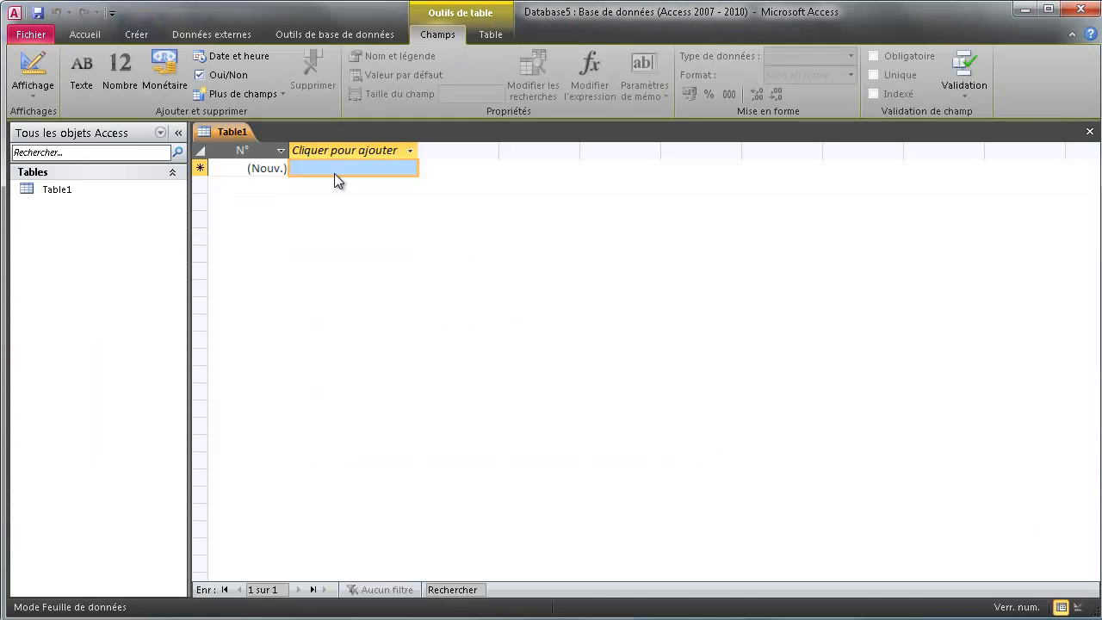
{"action": "right_click", "coordinate": [237, 131]}
{"action": "left_click", "coordinate": [273, 159]}
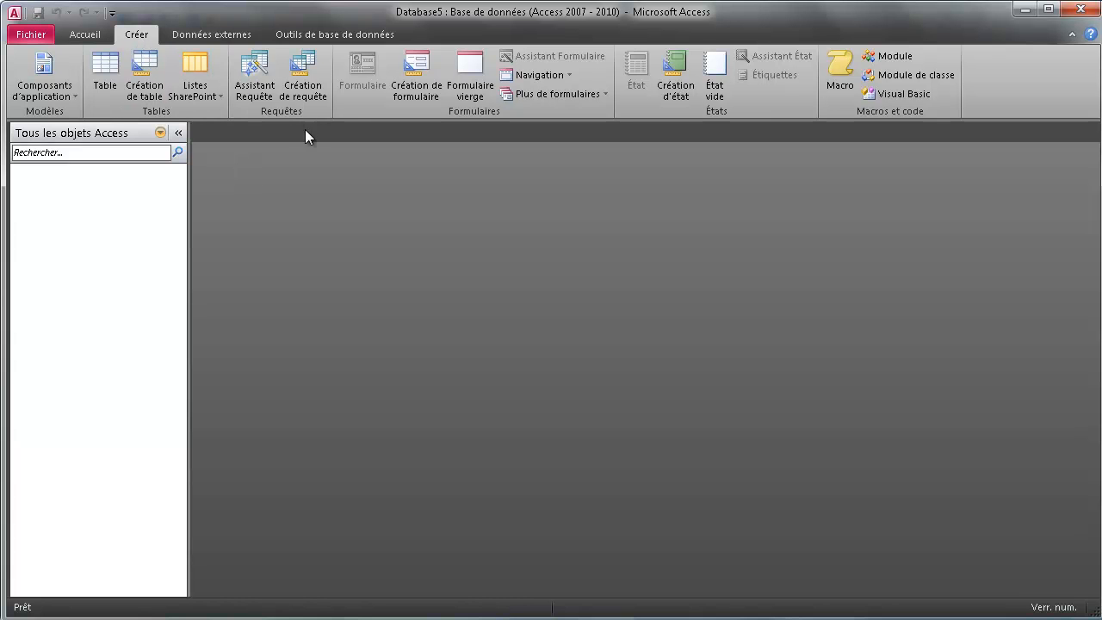
Step: Create a new query in design mode without adding any table and show it in SQL view
{"action": "left_click", "coordinate": [304, 91]}
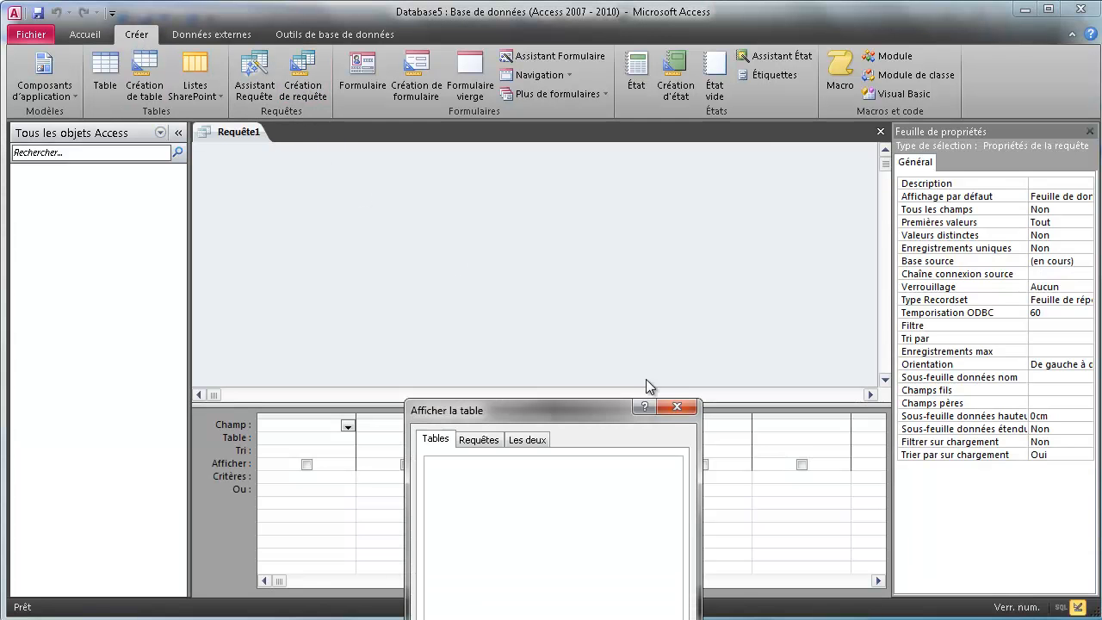
{"action": "left_click", "coordinate": [676, 407]}
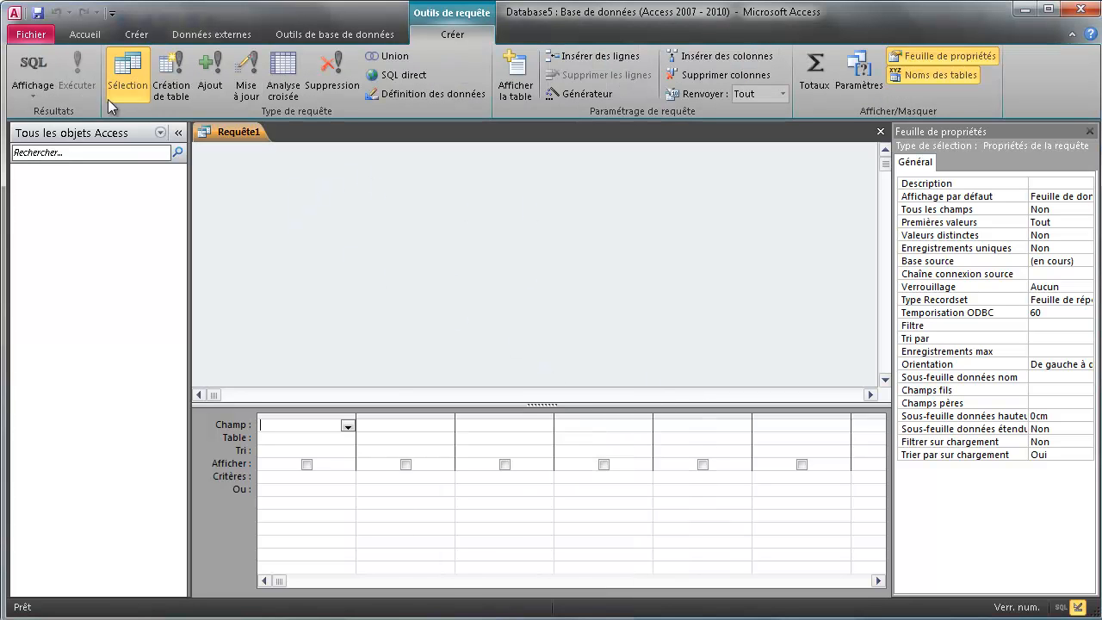
{"action": "left_click", "coordinate": [33, 64]}
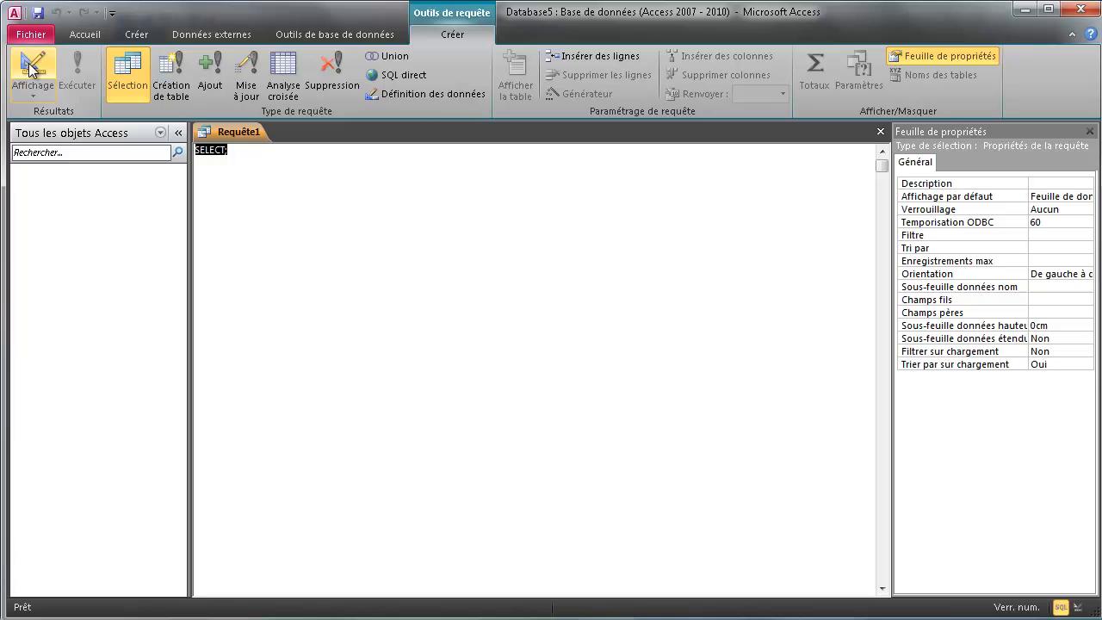
Step: Replace the default SELECT text with the copied CREATE TABLE statement and run the query
{"action": "key", "text": "Delete"}
{"action": "right_click", "coordinate": [310, 220]}
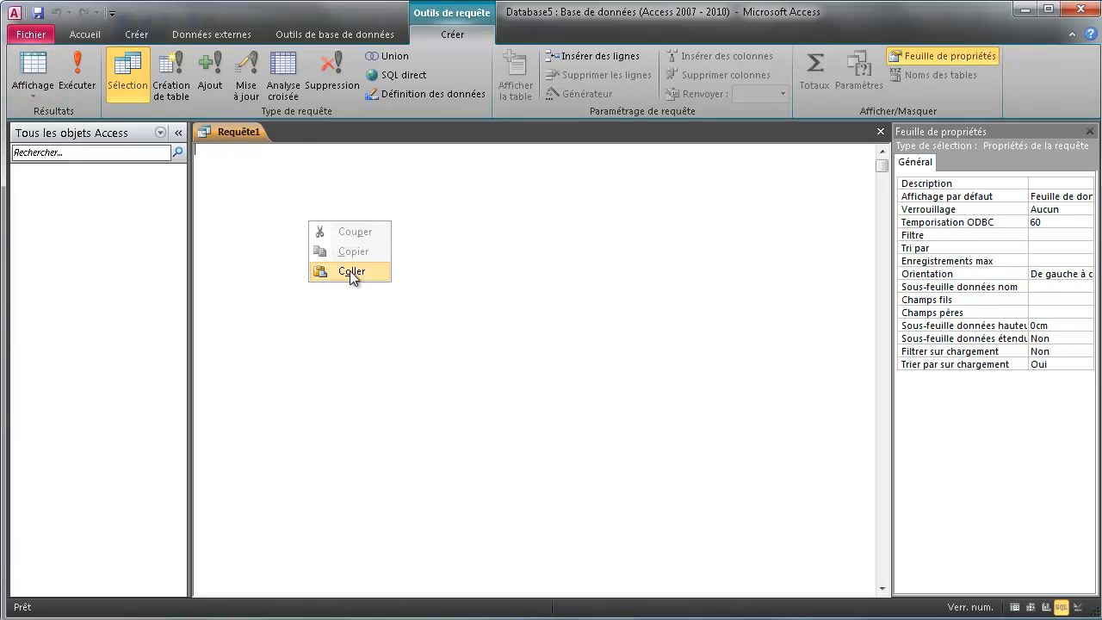
{"action": "left_click", "coordinate": [352, 271]}
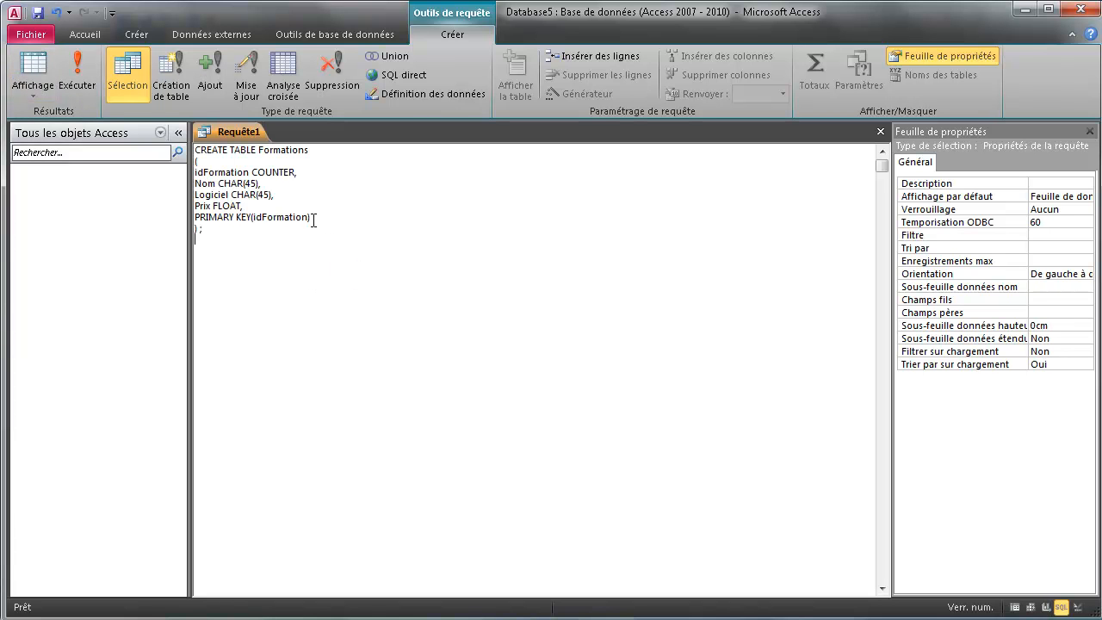
{"action": "left_click", "coordinate": [76, 65]}
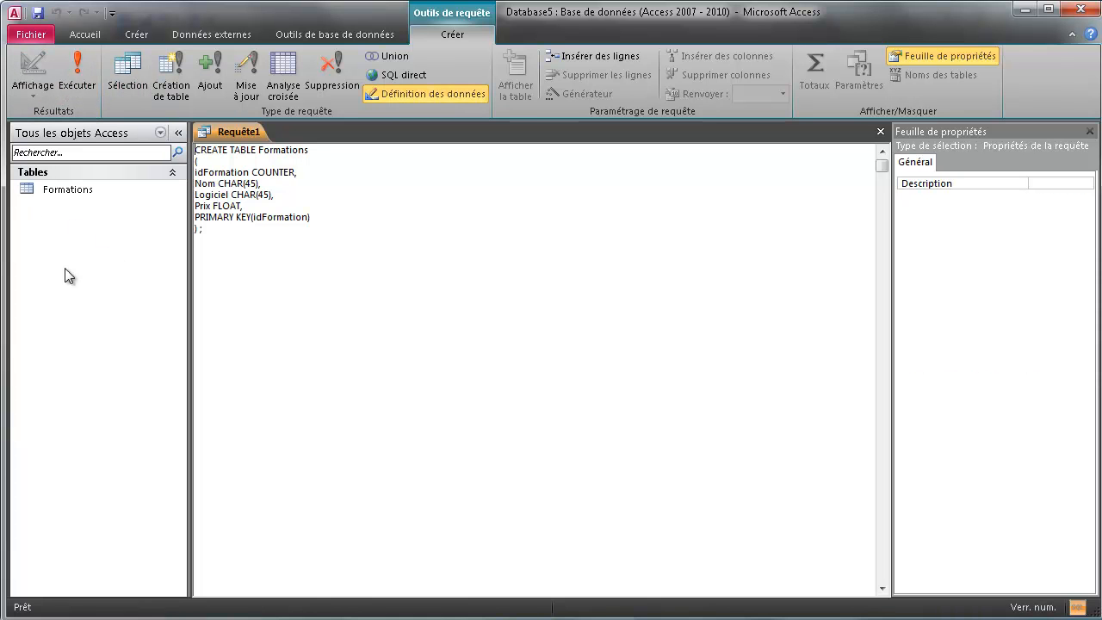
Step: Open the Formations table, switch it to design view and examine the Nom field's type and properties
{"action": "double_click", "coordinate": [65, 192]}
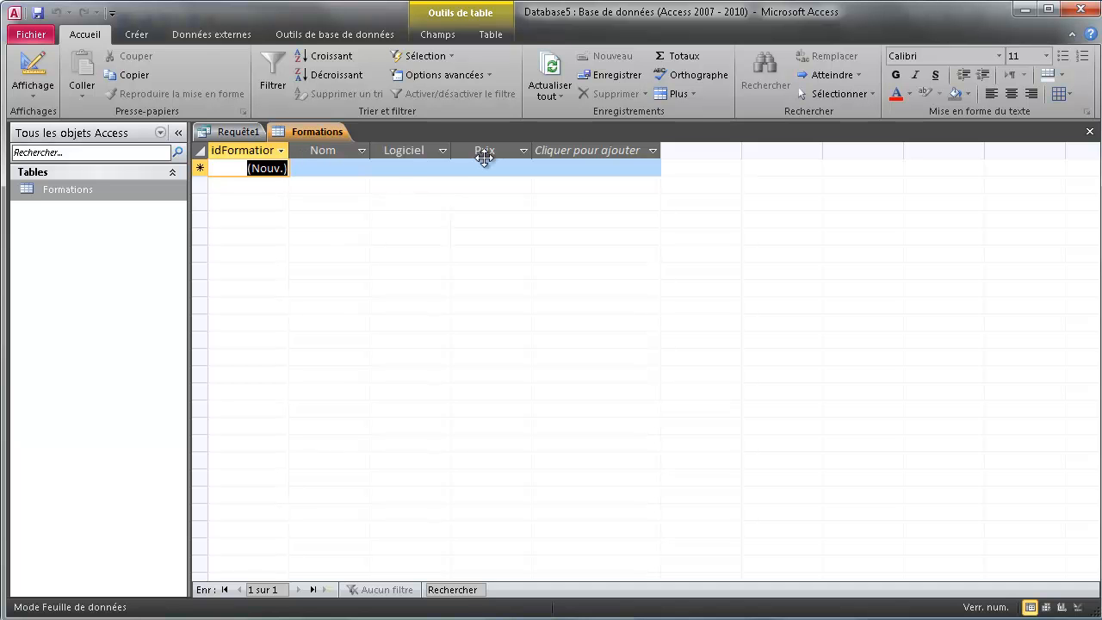
{"action": "left_click", "coordinate": [32, 71]}
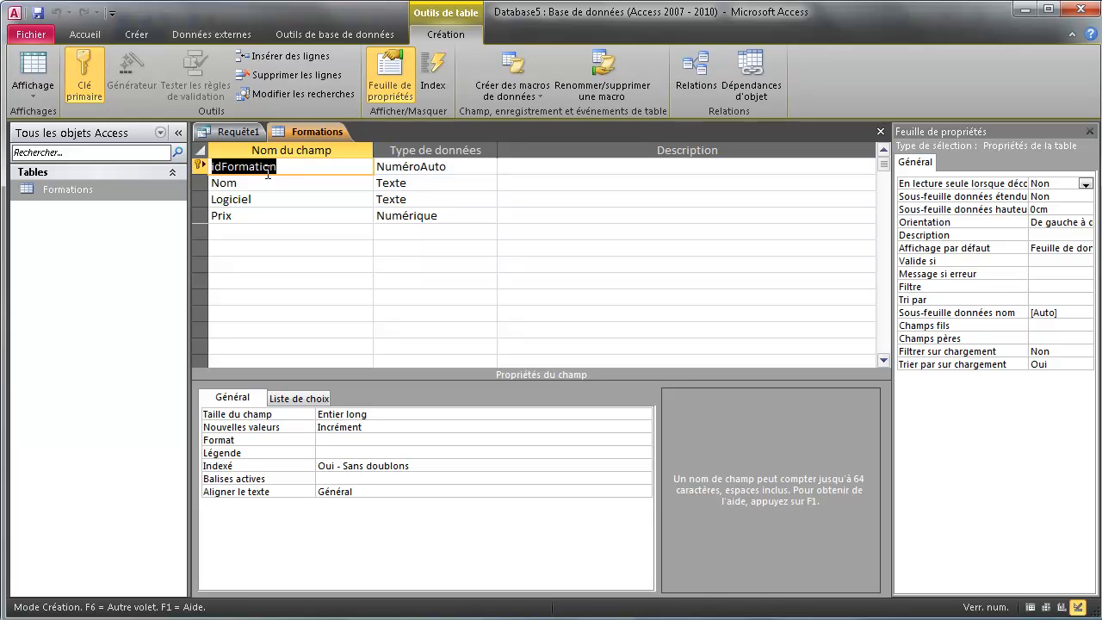
{"action": "left_click", "coordinate": [410, 183]}
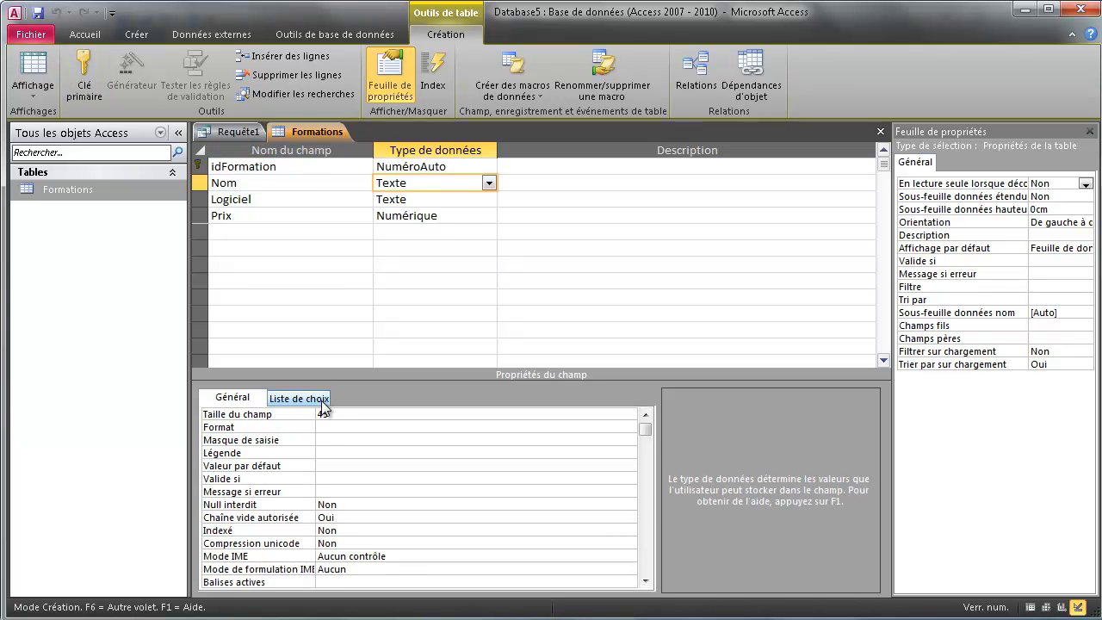
Step: Examine the types and properties of the Logiciel, Prix, idFormation and Nom fields and return the table to datasheet view
{"action": "left_click", "coordinate": [411, 200]}
{"action": "left_click", "coordinate": [418, 217]}
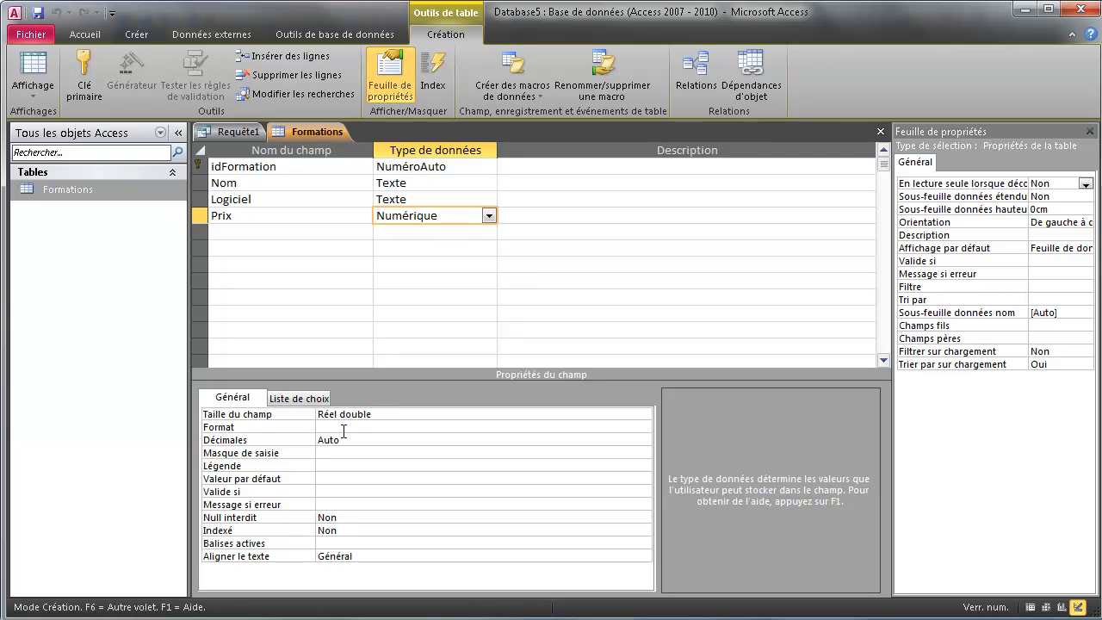
{"action": "left_click", "coordinate": [430, 167]}
{"action": "left_click", "coordinate": [429, 183]}
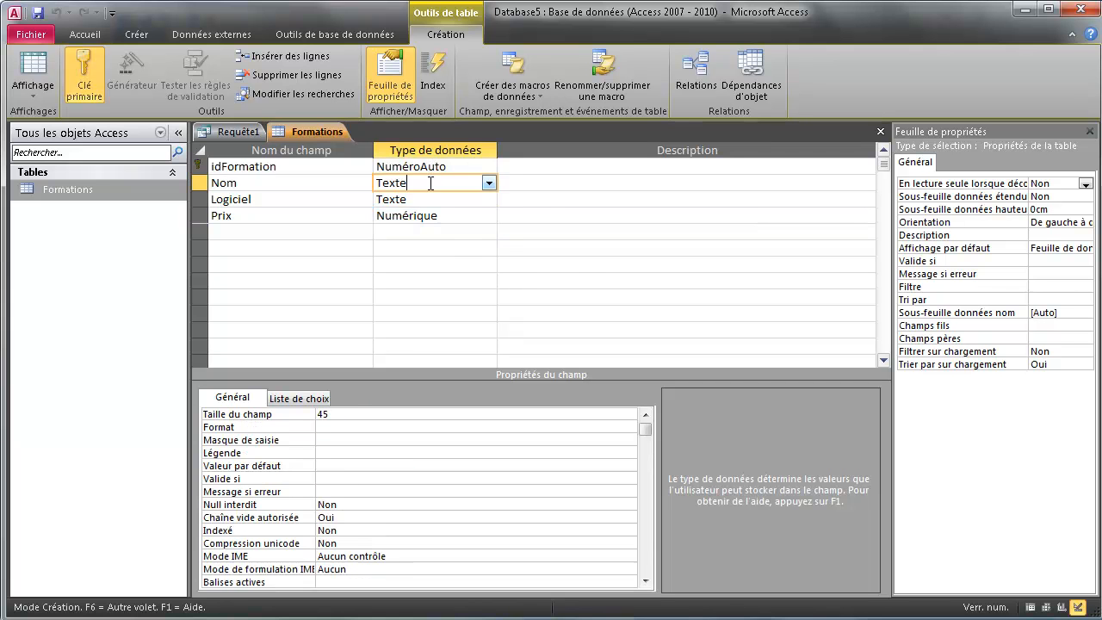
{"action": "left_click", "coordinate": [345, 504]}
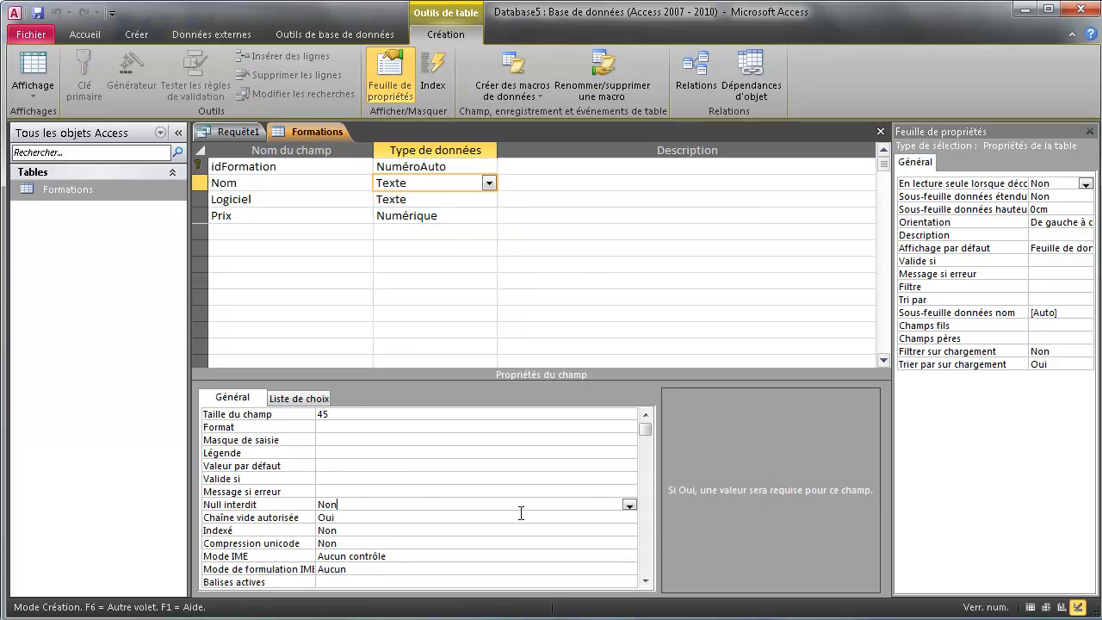
{"action": "right_click", "coordinate": [317, 132]}
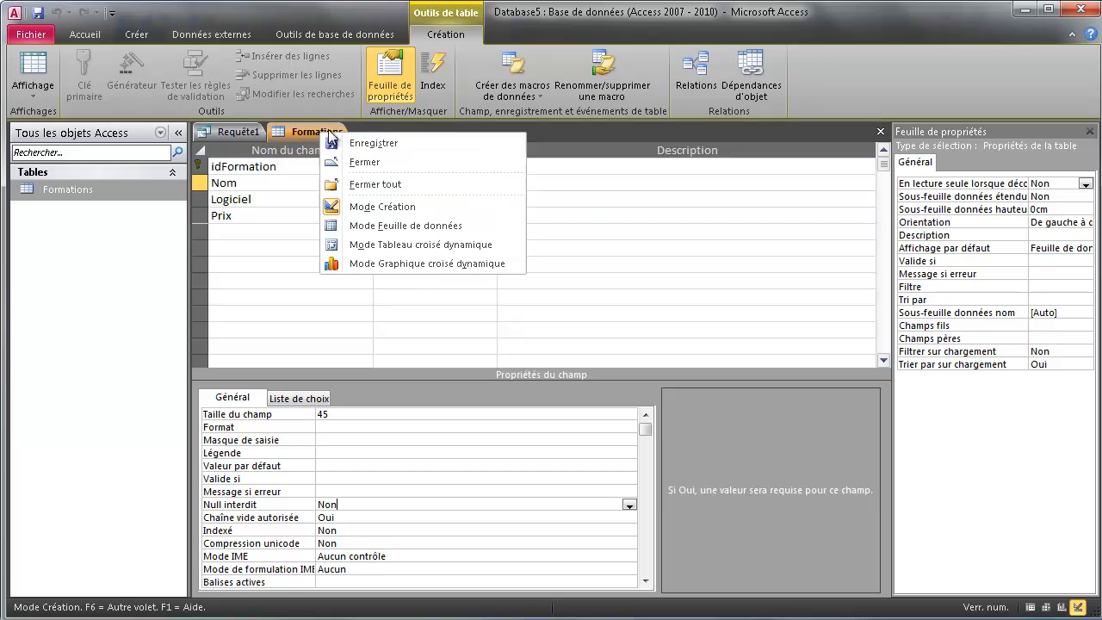
{"action": "left_click", "coordinate": [32, 69]}
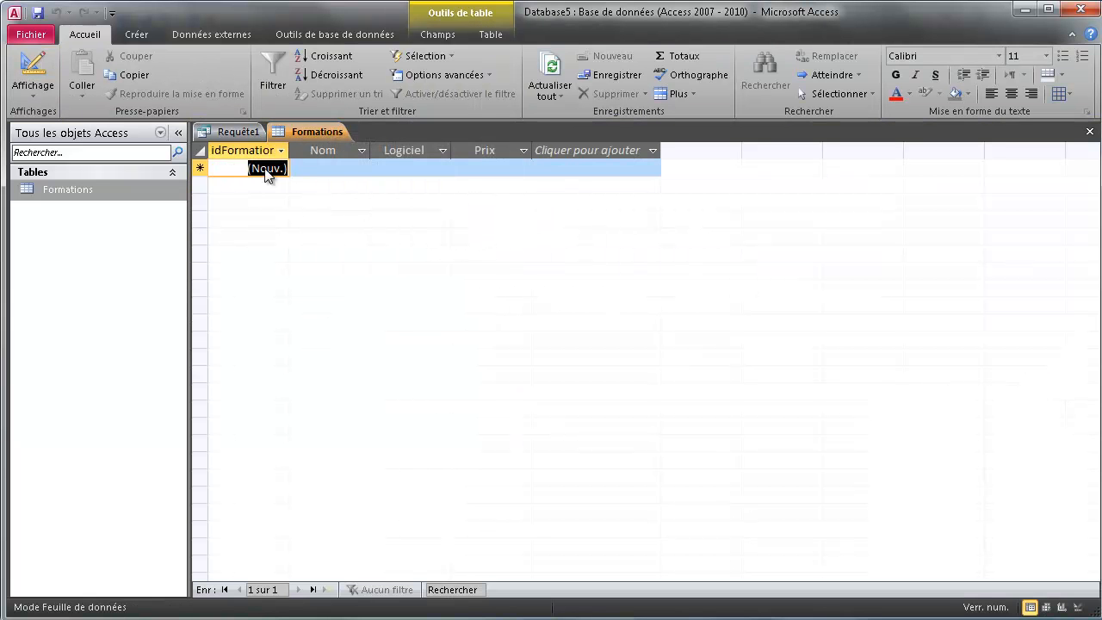
Step: Save the CREATE TABLE query under the name Rq_Table_Formations
{"action": "left_click", "coordinate": [235, 132]}
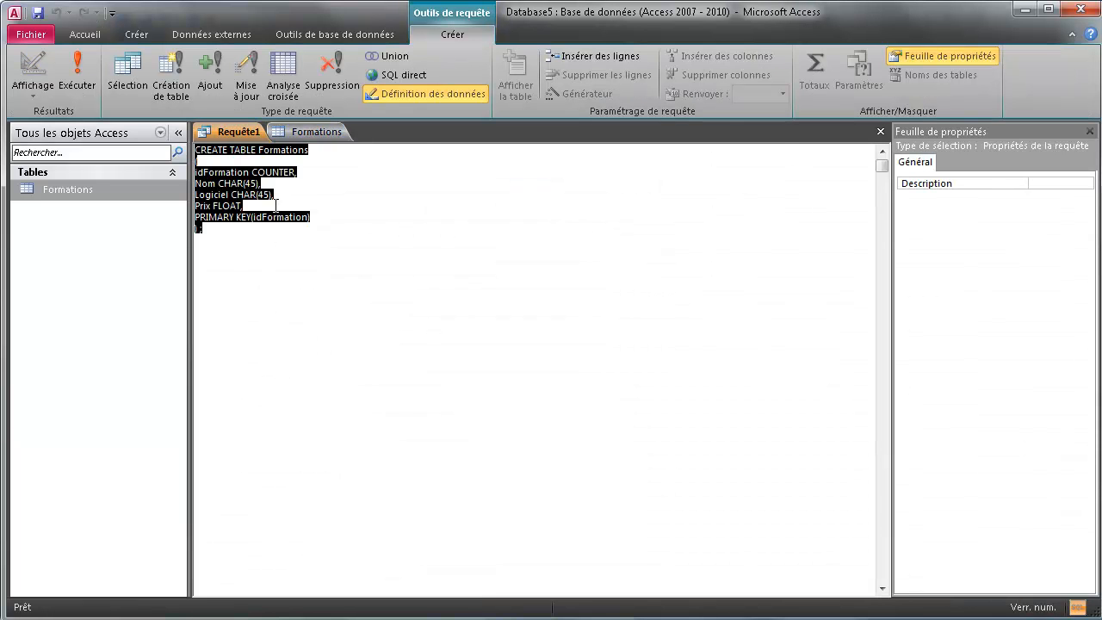
{"action": "left_click", "coordinate": [249, 260]}
{"action": "right_click", "coordinate": [233, 127]}
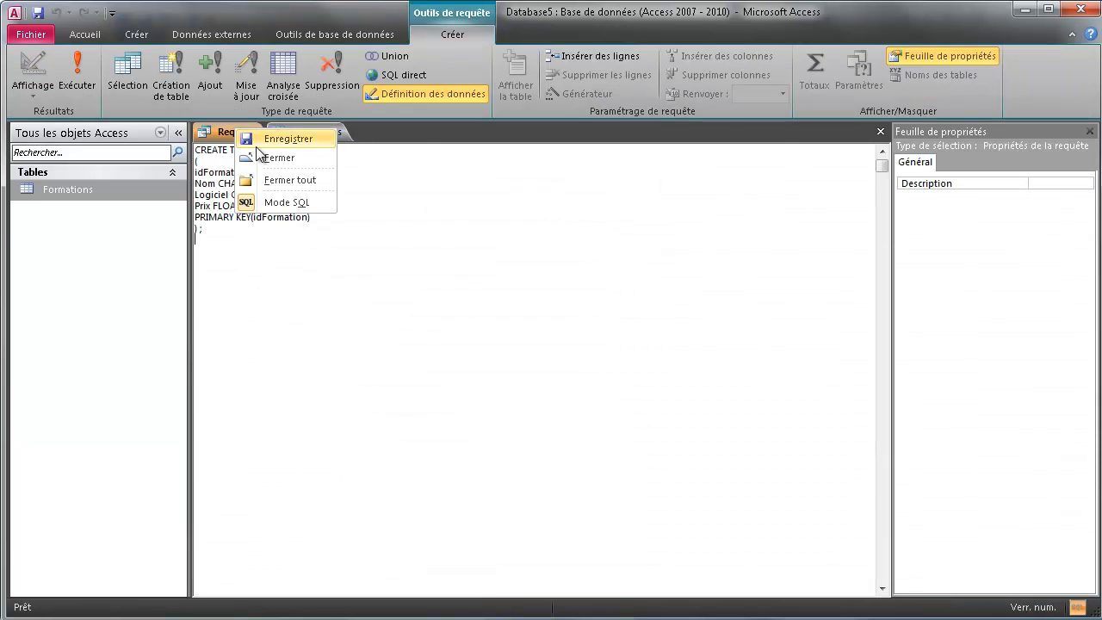
{"action": "left_click", "coordinate": [270, 139]}
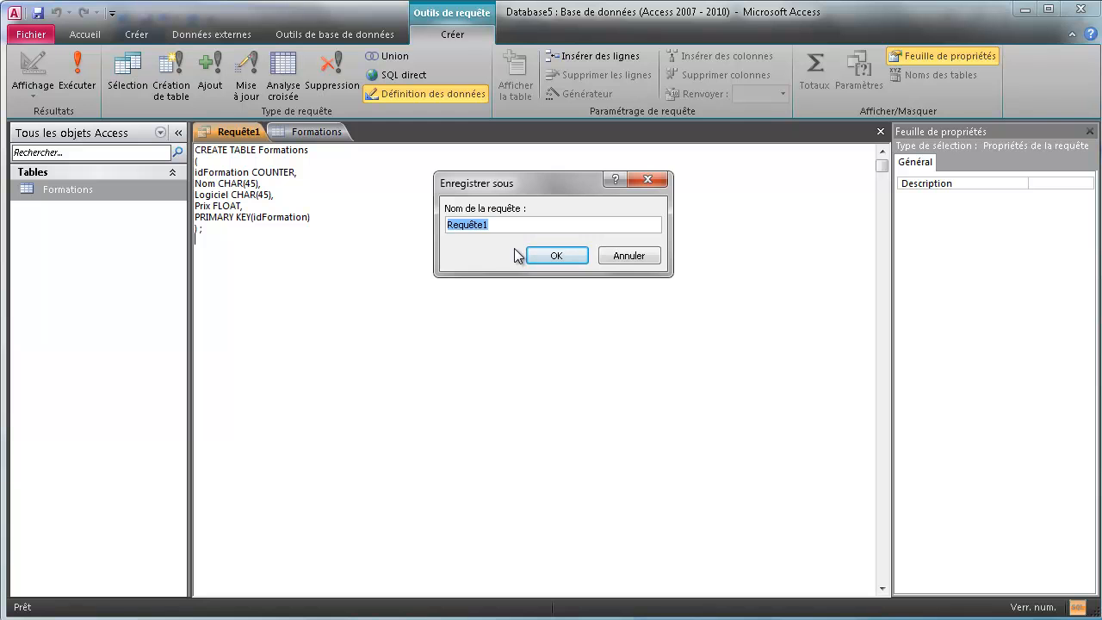
{"action": "type", "text": "Rq_Table_Formations"}
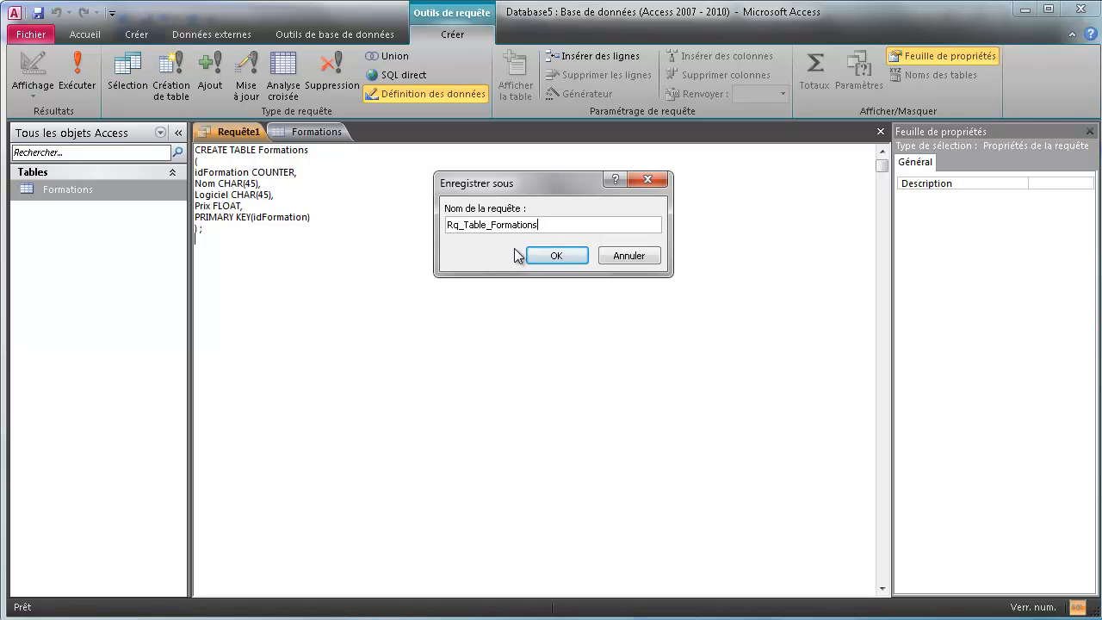
{"action": "left_click", "coordinate": [558, 256]}
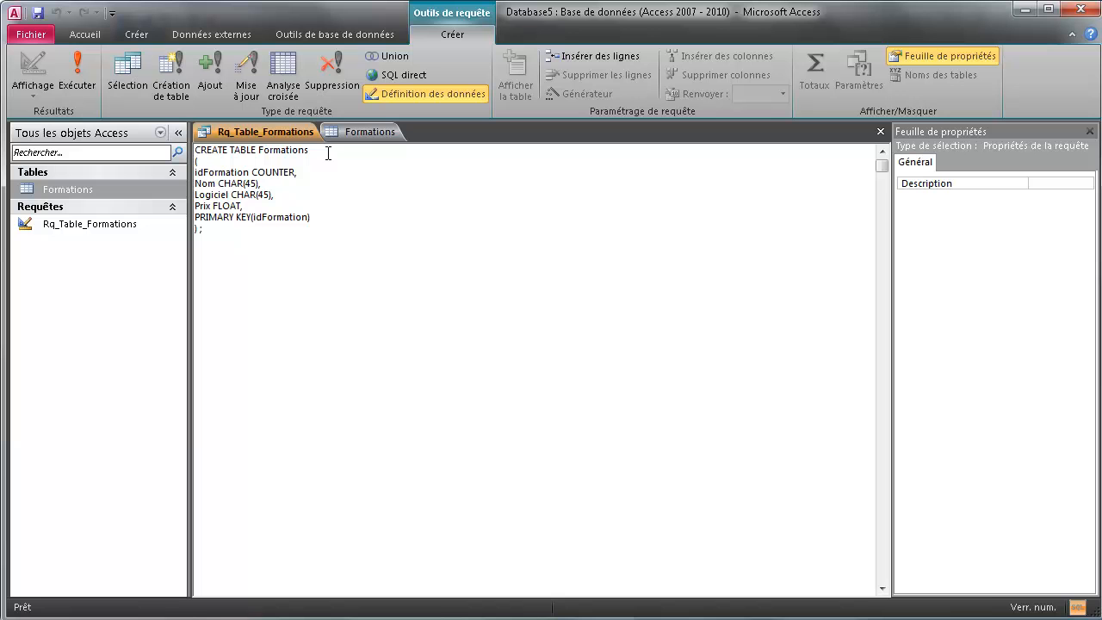
Step: Close the Rq_Table_Formations query and the open Formations table
{"action": "right_click", "coordinate": [277, 132]}
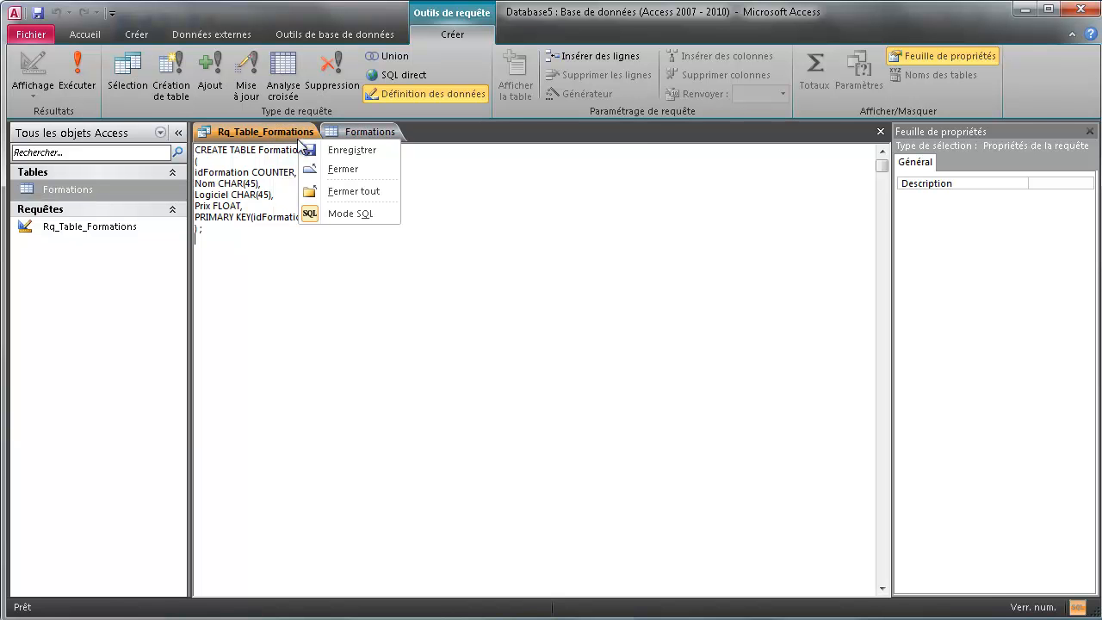
{"action": "left_click", "coordinate": [315, 160]}
{"action": "right_click", "coordinate": [251, 130]}
{"action": "left_click", "coordinate": [288, 160]}
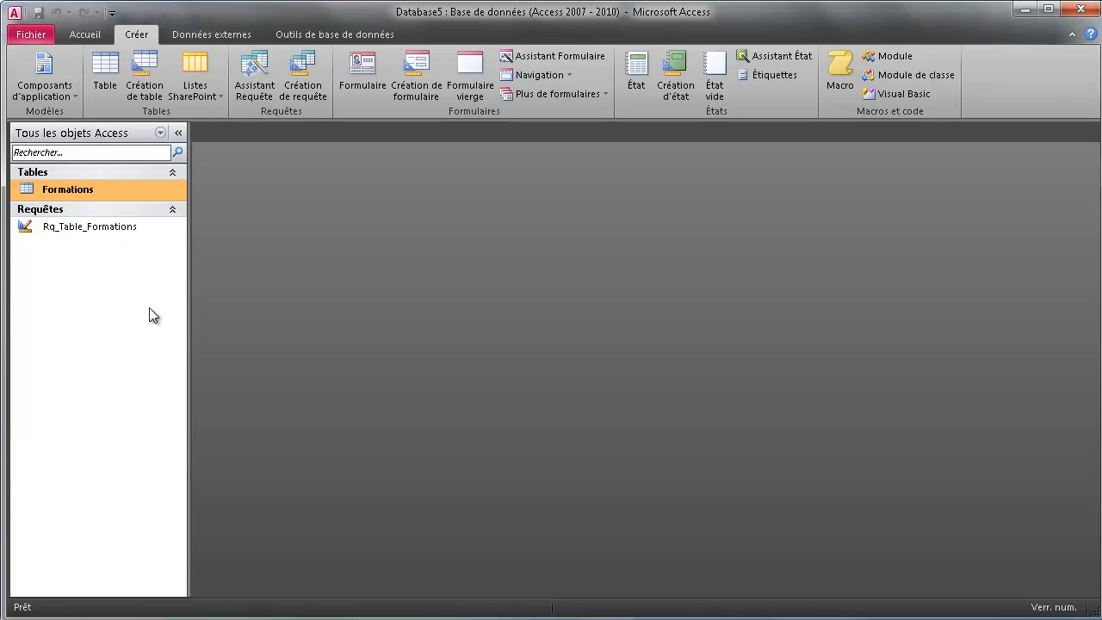
Step: Delete the Formations table and recreate it by running the saved Rq_Table_Formations query
{"action": "left_click", "coordinate": [86, 189]}
{"action": "key", "text": "Delete"}
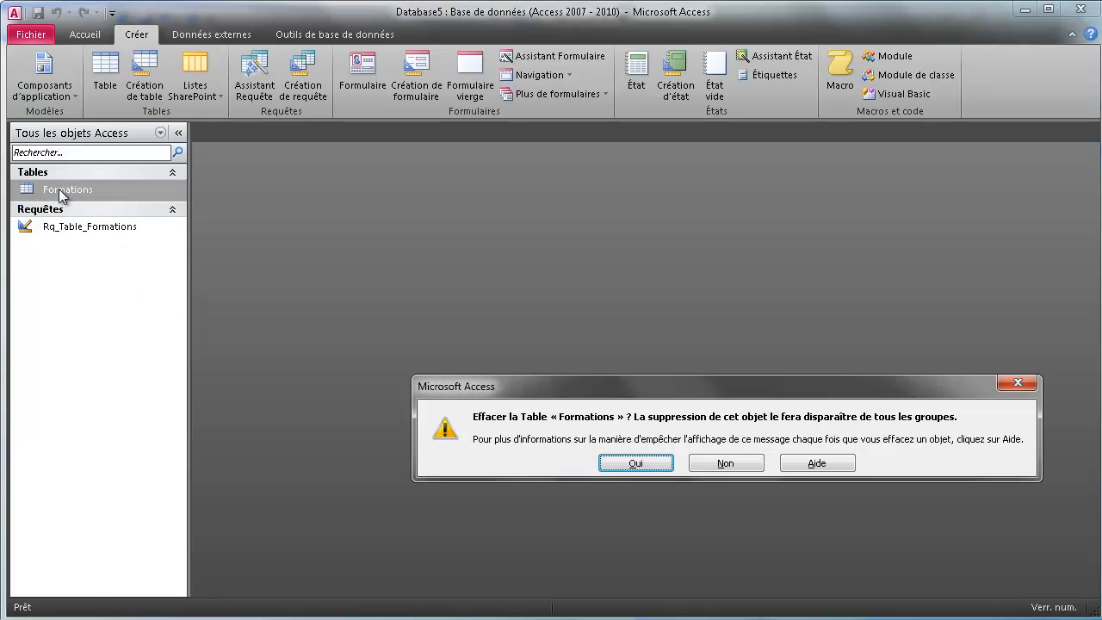
{"action": "left_click", "coordinate": [635, 463]}
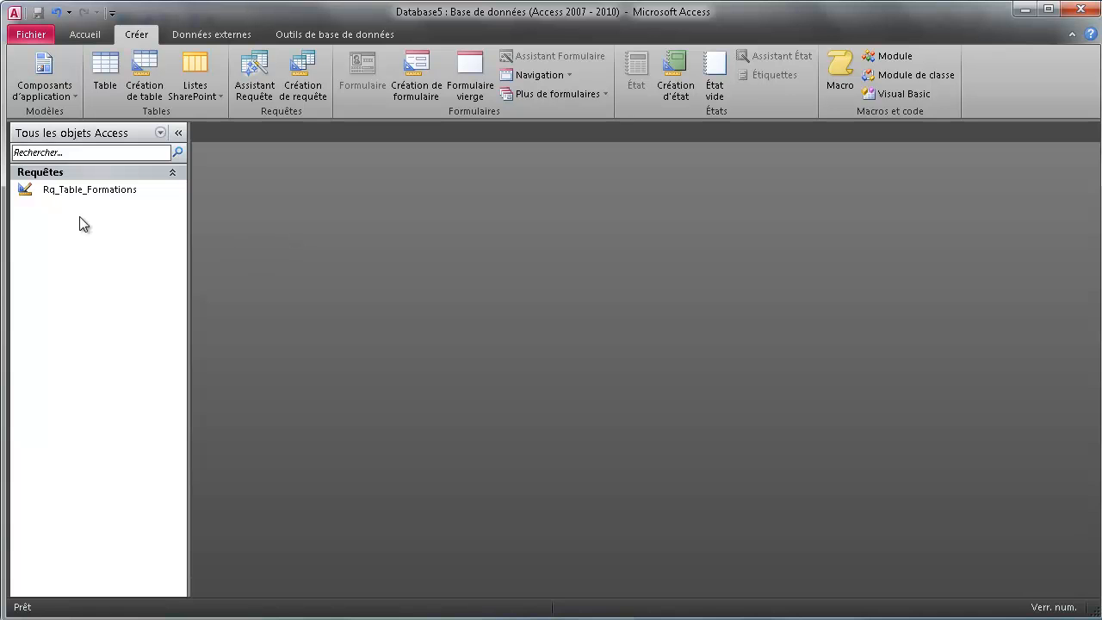
{"action": "double_click", "coordinate": [51, 191]}
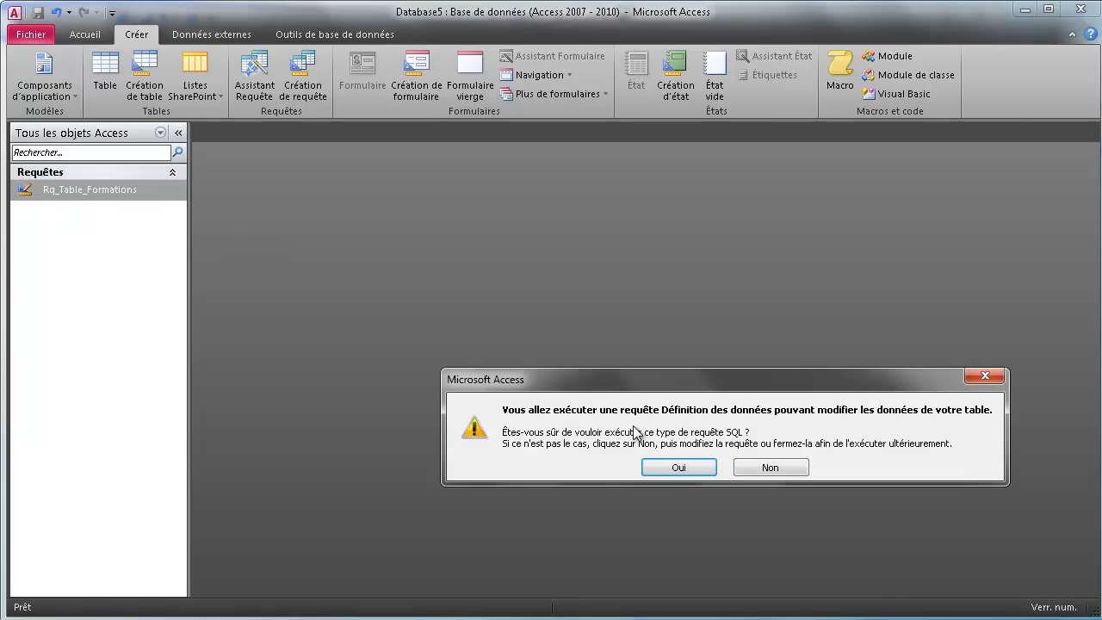
{"action": "left_click", "coordinate": [661, 465]}
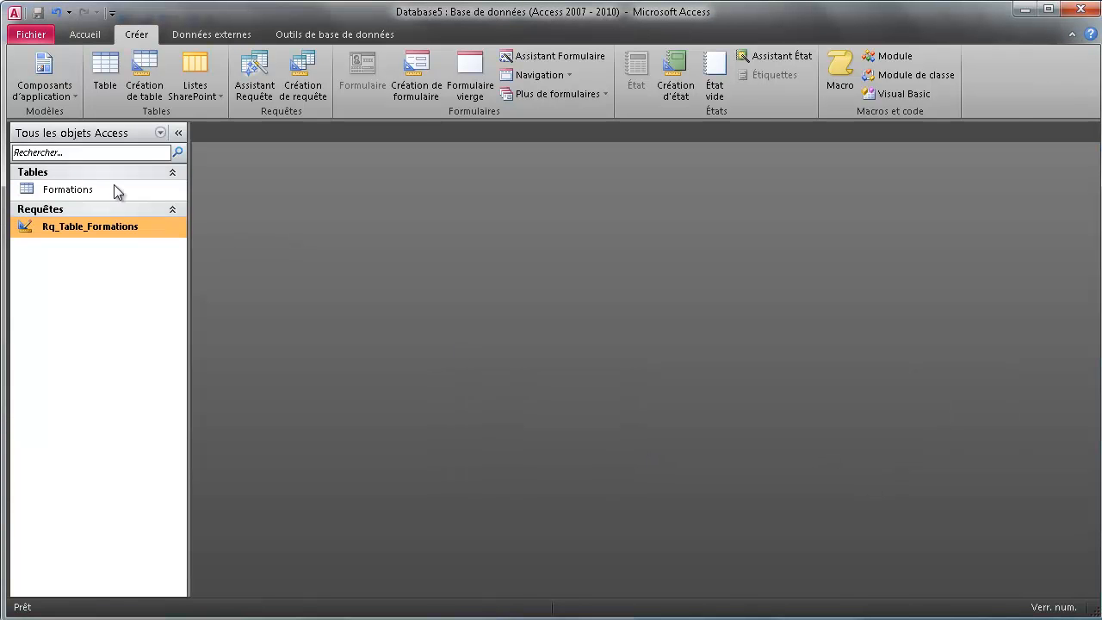
Step: Open the recreated Formations table and widen its Nom, Logiciel and Prix columns
{"action": "left_click", "coordinate": [60, 190]}
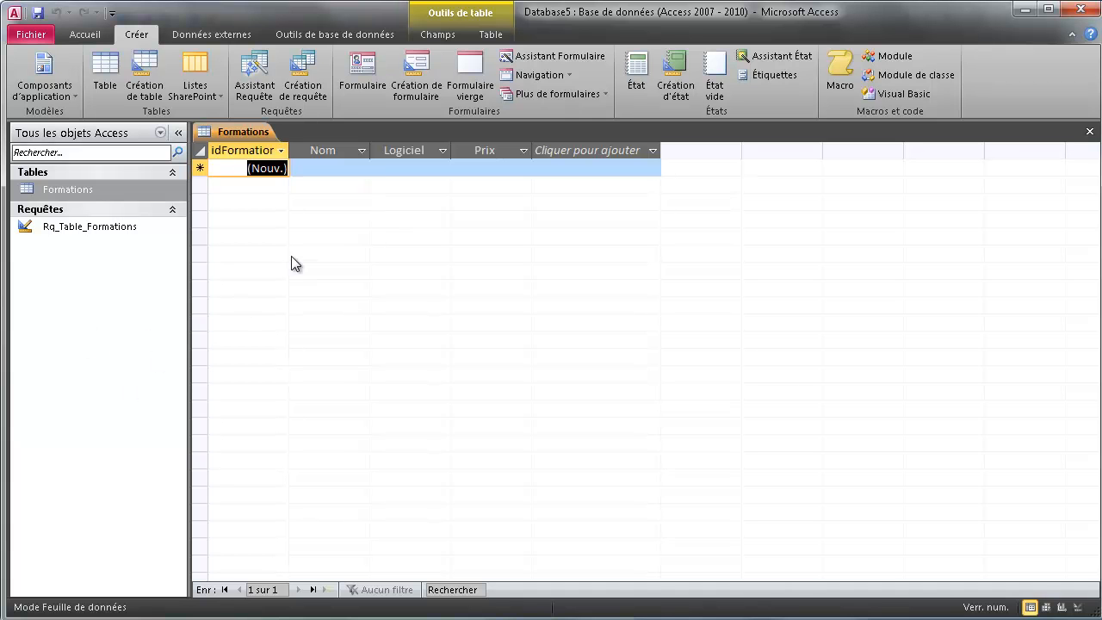
{"action": "left_click", "coordinate": [344, 168]}
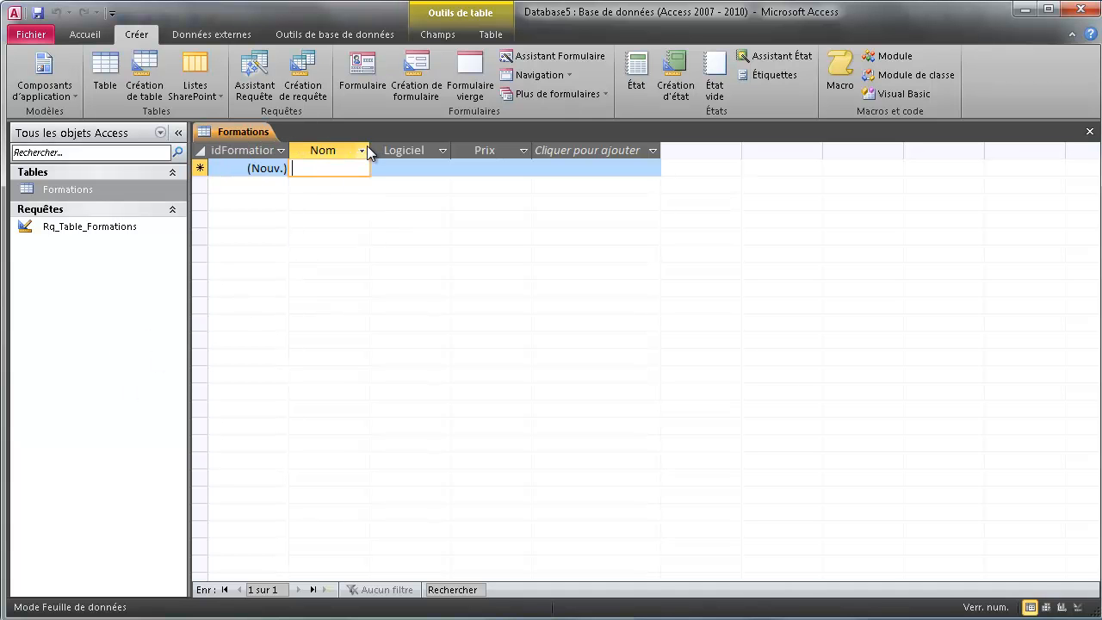
{"action": "left_click_drag", "start_coordinate": [369, 146], "coordinate": [427, 146]}
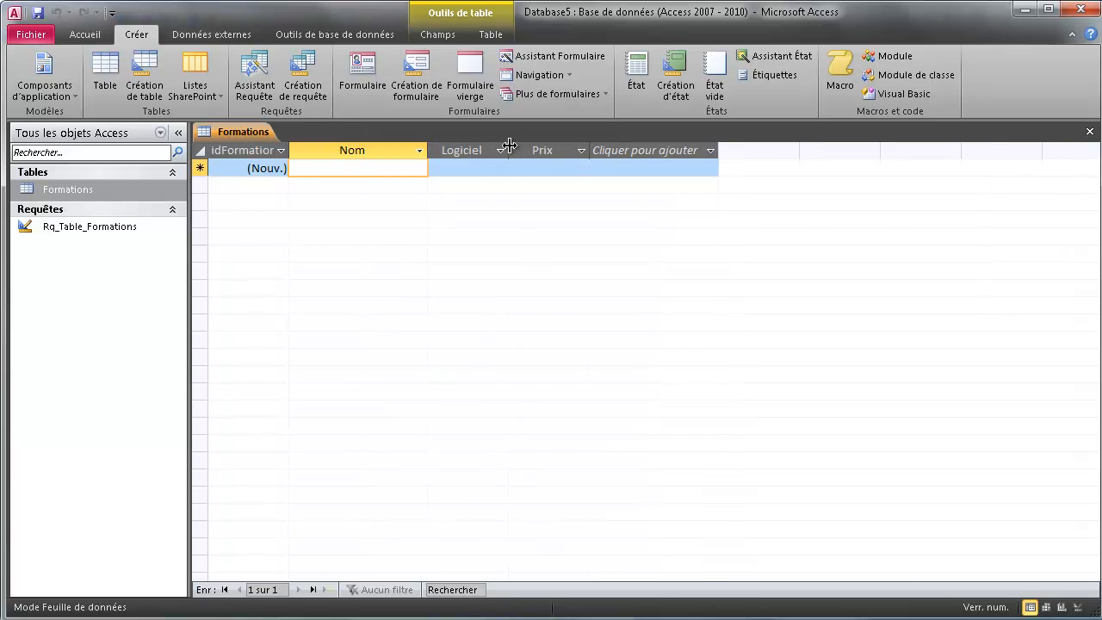
{"action": "left_click_drag", "start_coordinate": [510, 143], "coordinate": [544, 146]}
{"action": "left_click_drag", "start_coordinate": [624, 146], "coordinate": [660, 148]}
{"action": "left_click", "coordinate": [689, 149]}
Step: Enter the first record with Nom Unity3d, Logiciel Unity and Prix 29
{"action": "left_click", "coordinate": [368, 168]}
{"action": "left_click", "coordinate": [387, 169]}
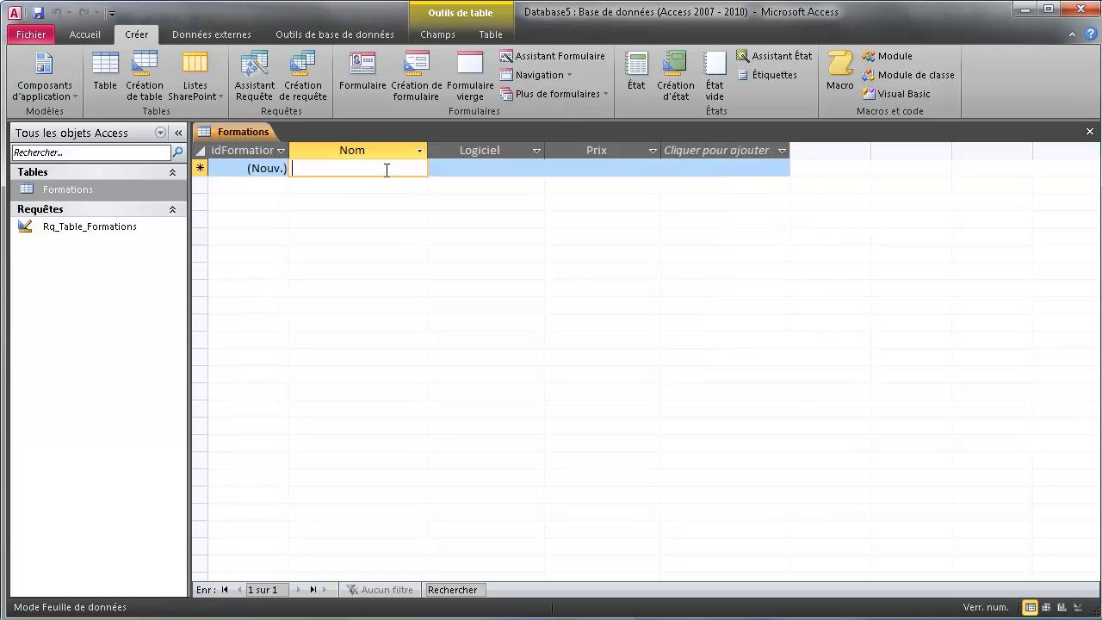
{"action": "type", "text": "Unit"}
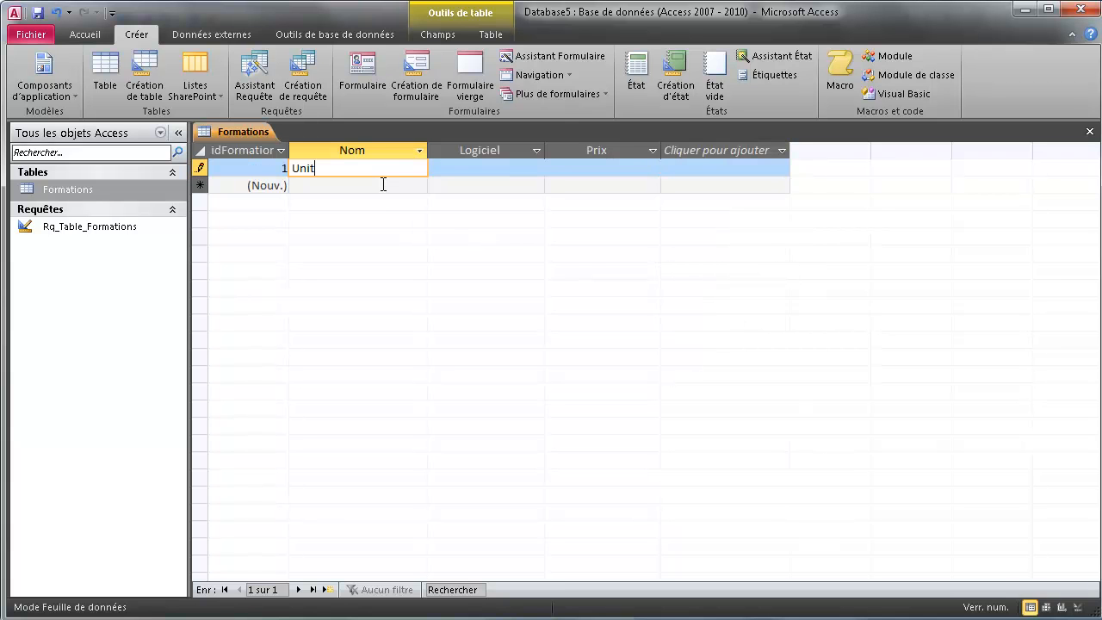
{"action": "type", "text": "y3d"}
{"action": "key", "text": "Tab"}
{"action": "type", "text": "Unity"}
{"action": "key", "text": "Tab"}
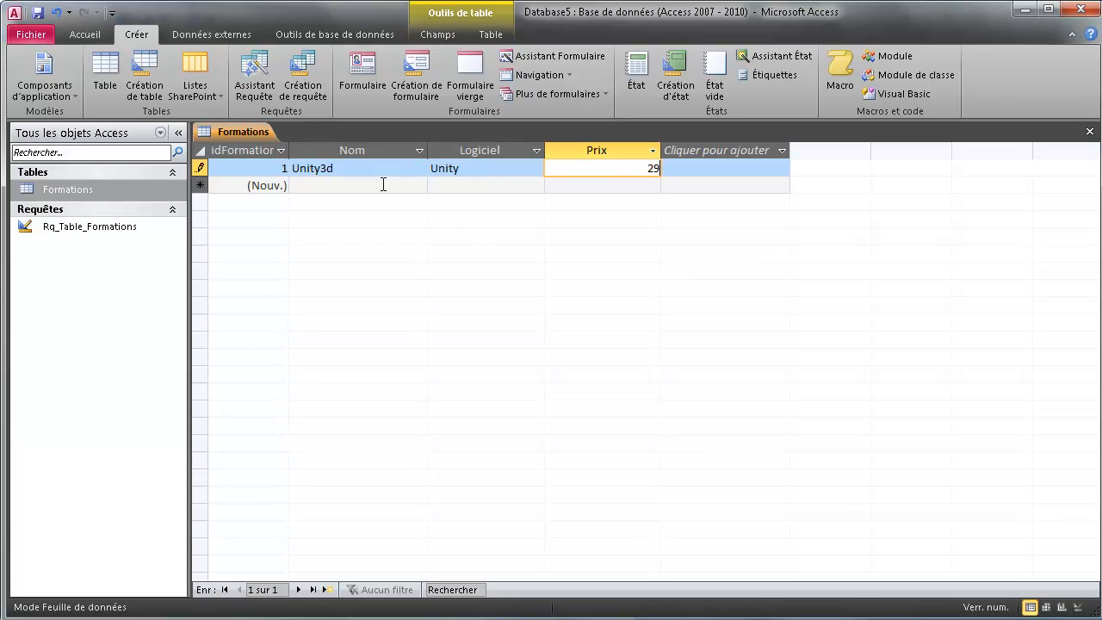
{"action": "type", "text": "29$"}
{"action": "key", "text": "Tab"}
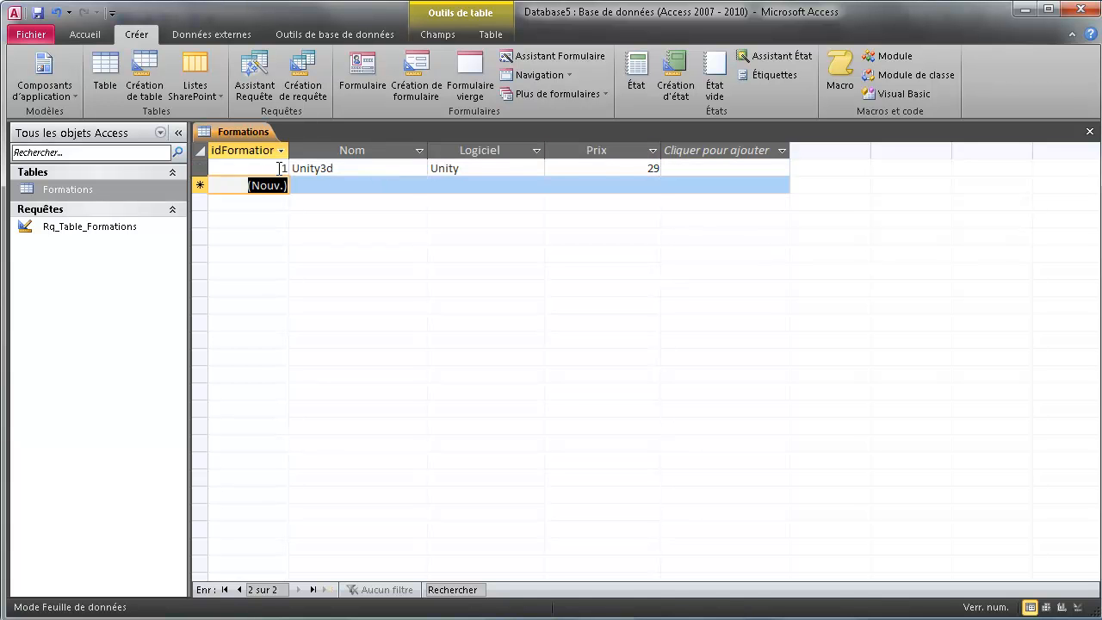
Step: Add a second record with Nom Photoshop, Logiciel Photoshop and Prix 15
{"action": "left_click", "coordinate": [308, 187]}
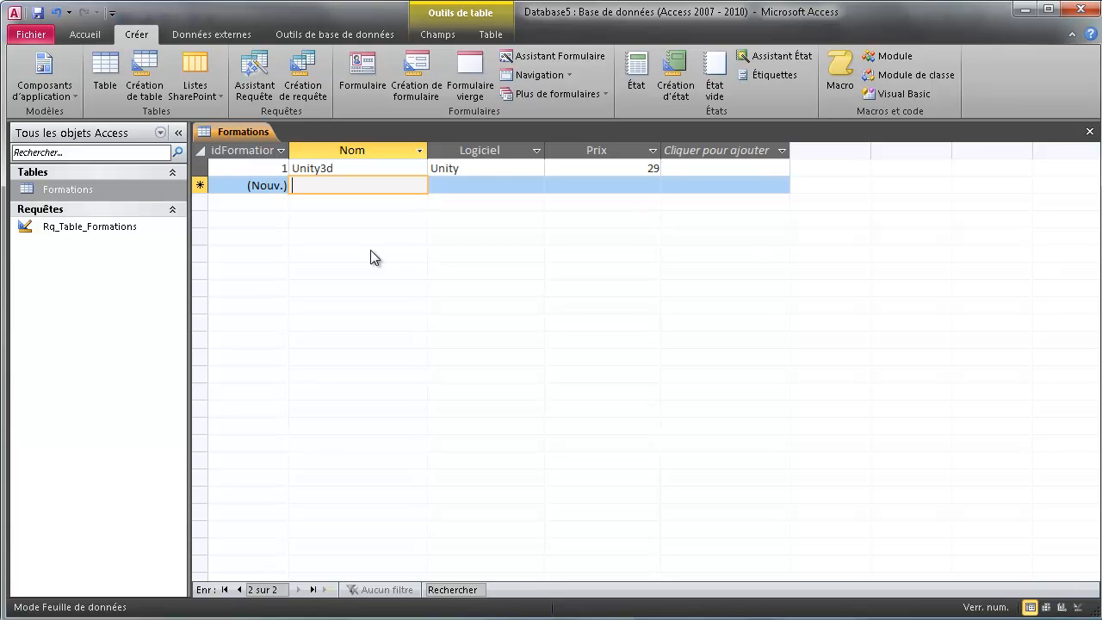
{"action": "type", "text": "Photo"}
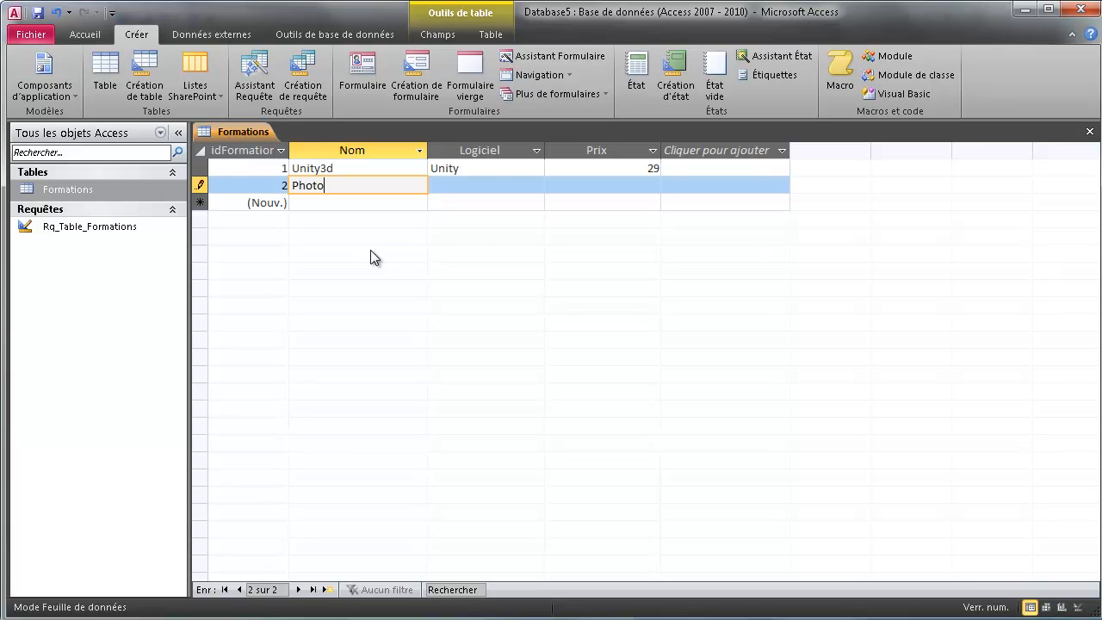
{"action": "type", "text": "shop"}
{"action": "key", "text": "Tab"}
{"action": "type", "text": "P"}
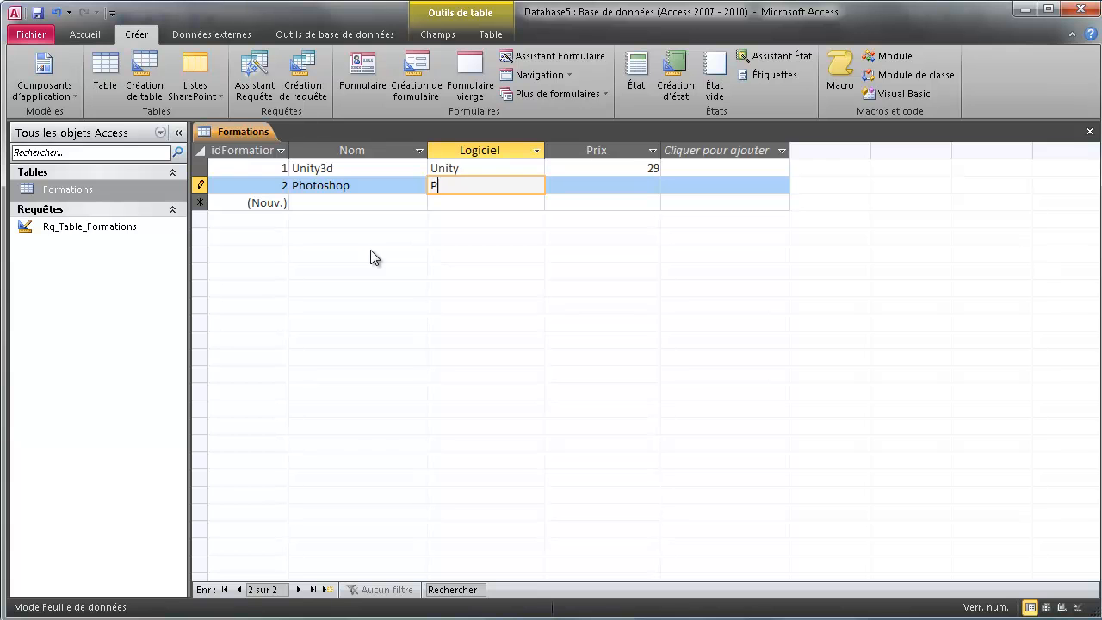
{"action": "type", "text": "hotoshop"}
{"action": "key", "text": "Tab"}
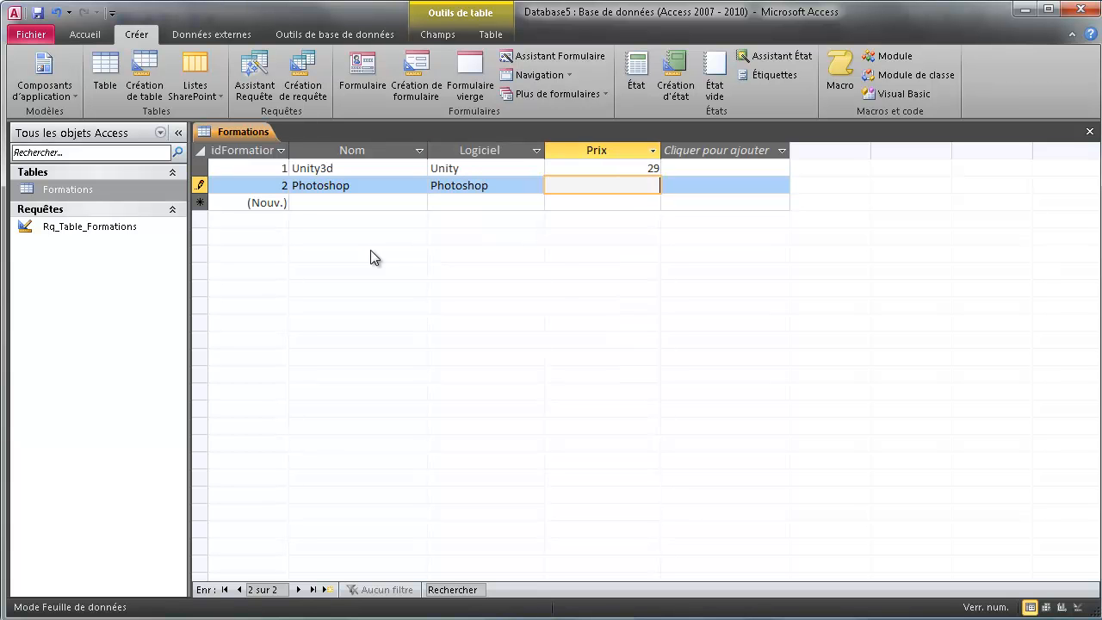
{"action": "key", "text": "Tab"}
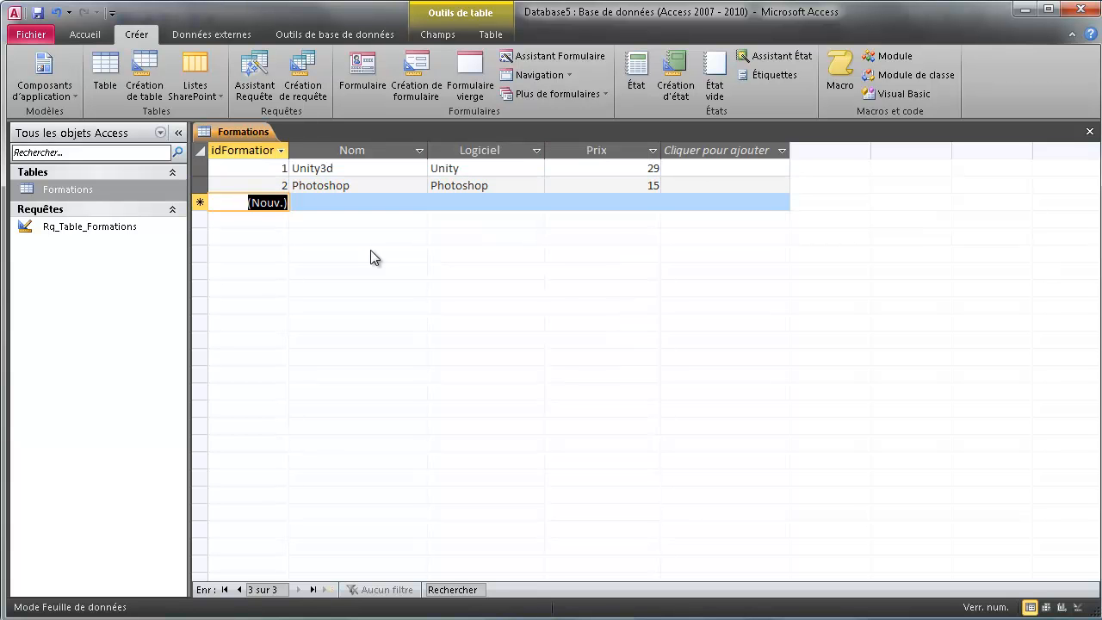
Step: Add a third record with Nom Visual basic, Logiciel Visual studio and Prix 25
{"action": "key", "text": "Tab"}
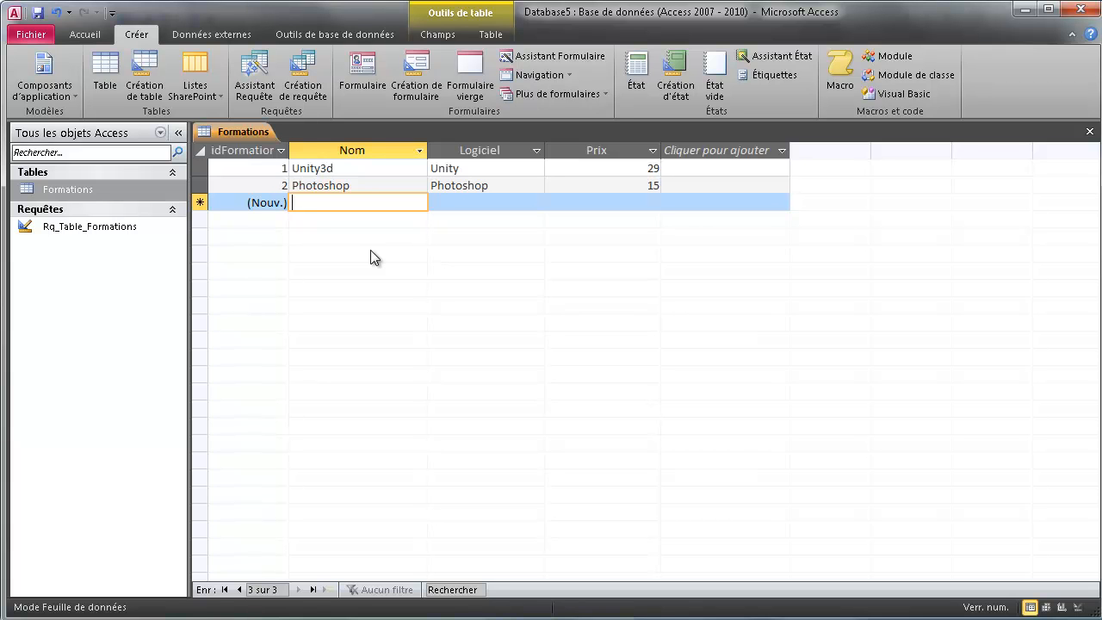
{"action": "type", "text": "Pr"}
{"action": "key", "text": "BackSpace"}
{"action": "key", "text": "BackSpace"}
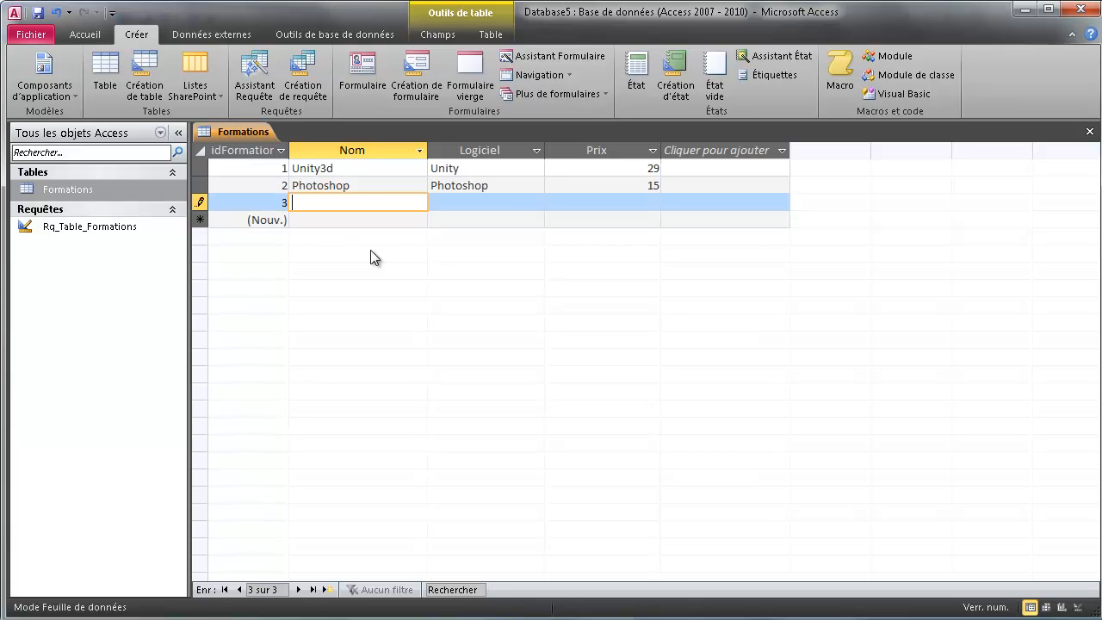
{"action": "type", "text": "Visual basic"}
{"action": "key", "text": "Tab"}
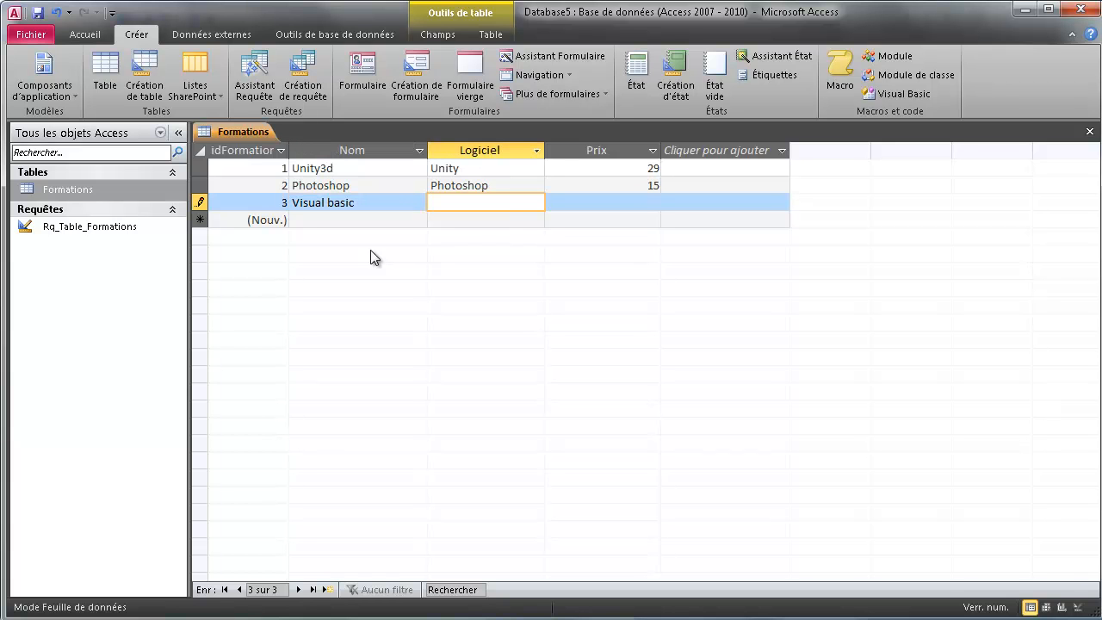
{"action": "type", "text": "Visual studio"}
{"action": "key", "text": "Tab"}
{"action": "type", "text": "25"}
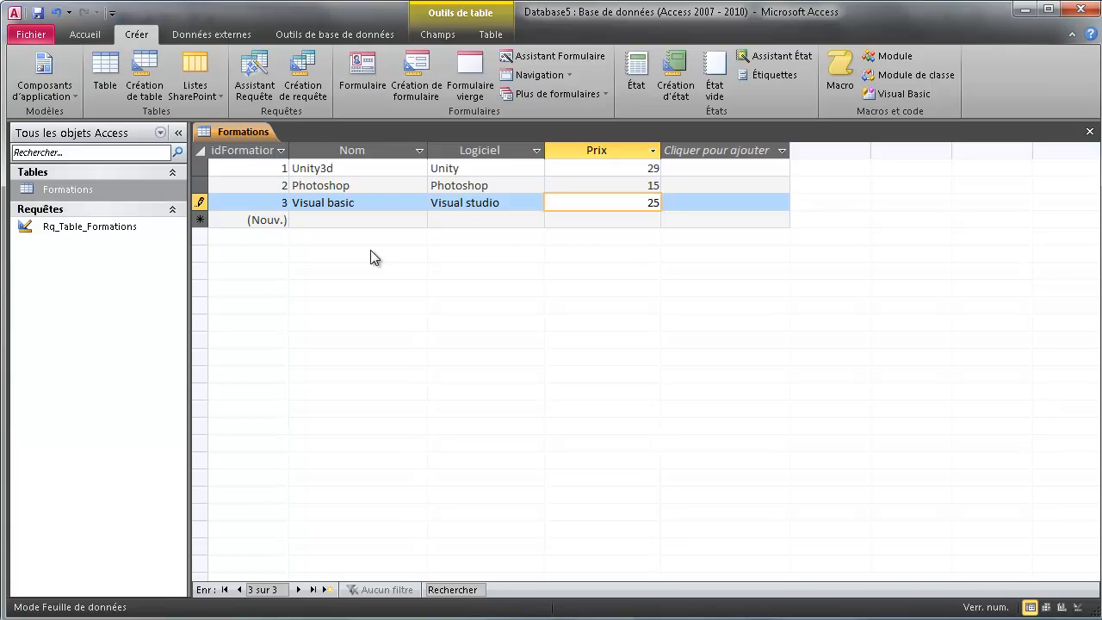
{"action": "key", "text": "Tab"}
Step: Add a fourth record with Nom Securite, Logiciel divers and Prix 0
{"action": "key", "text": "Tab"}
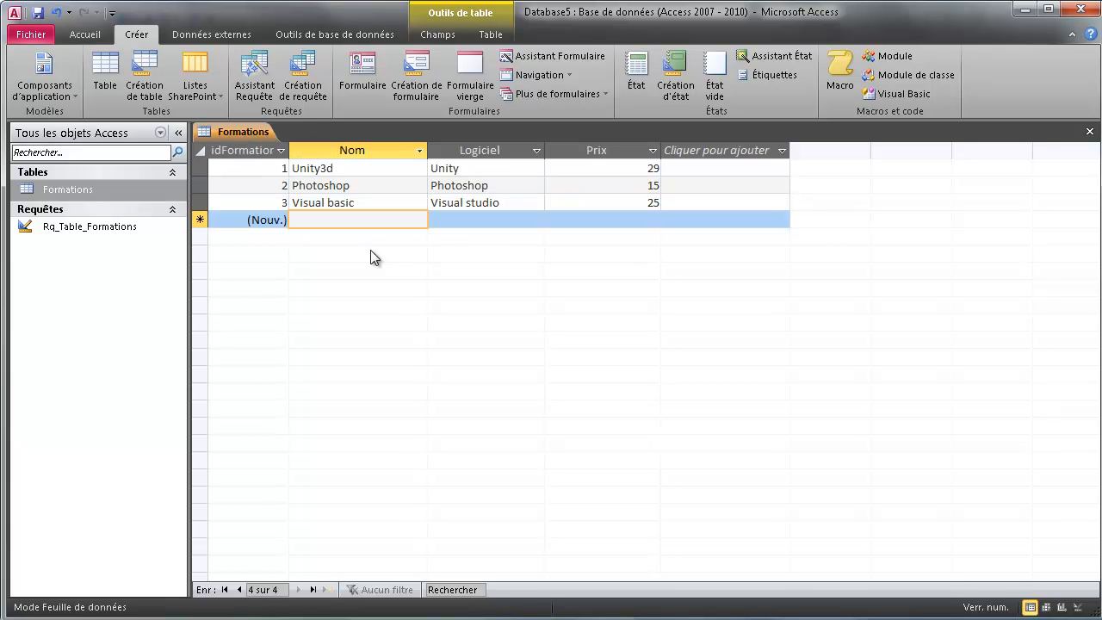
{"action": "type", "text": "S"}
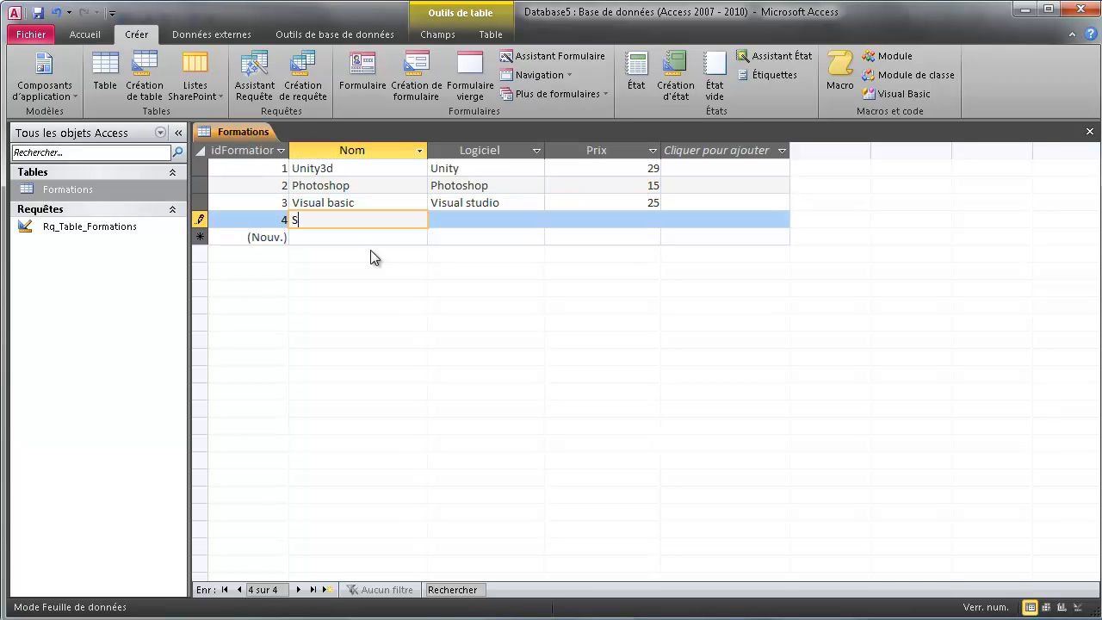
{"action": "type", "text": "ecurite"}
{"action": "key", "text": "Tab"}
{"action": "type", "text": "divers"}
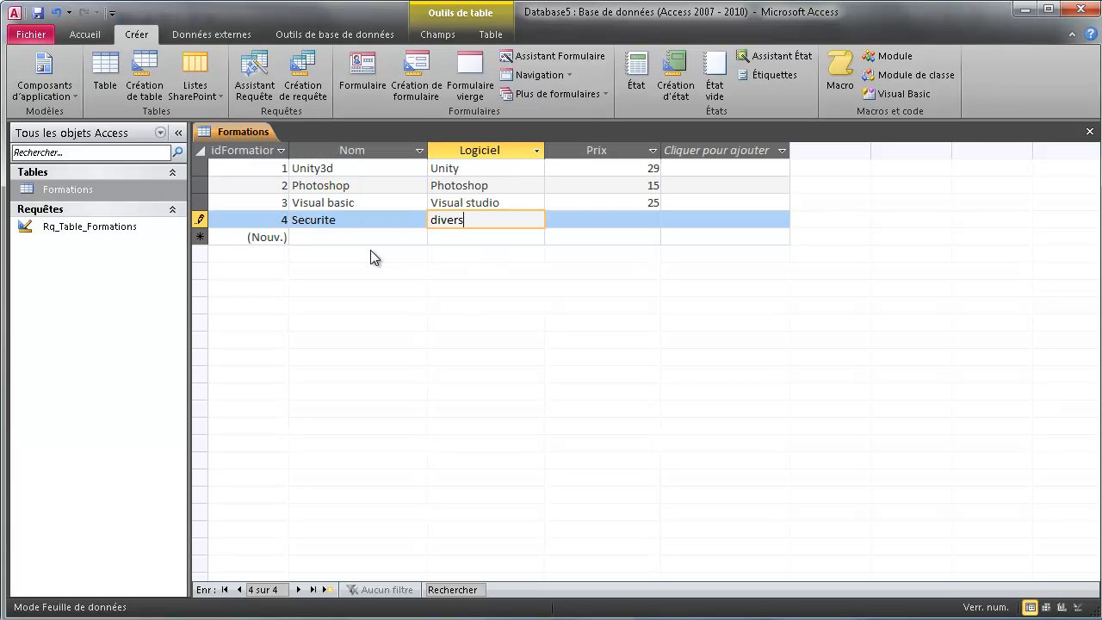
{"action": "key", "text": "Tab"}
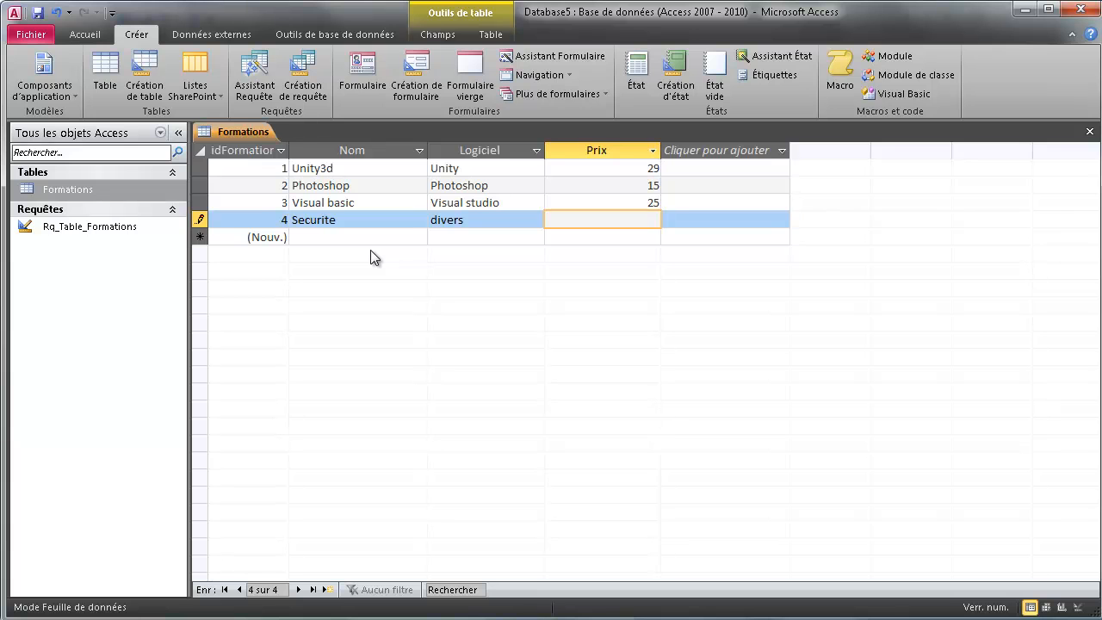
{"action": "key", "text": "Tab"}
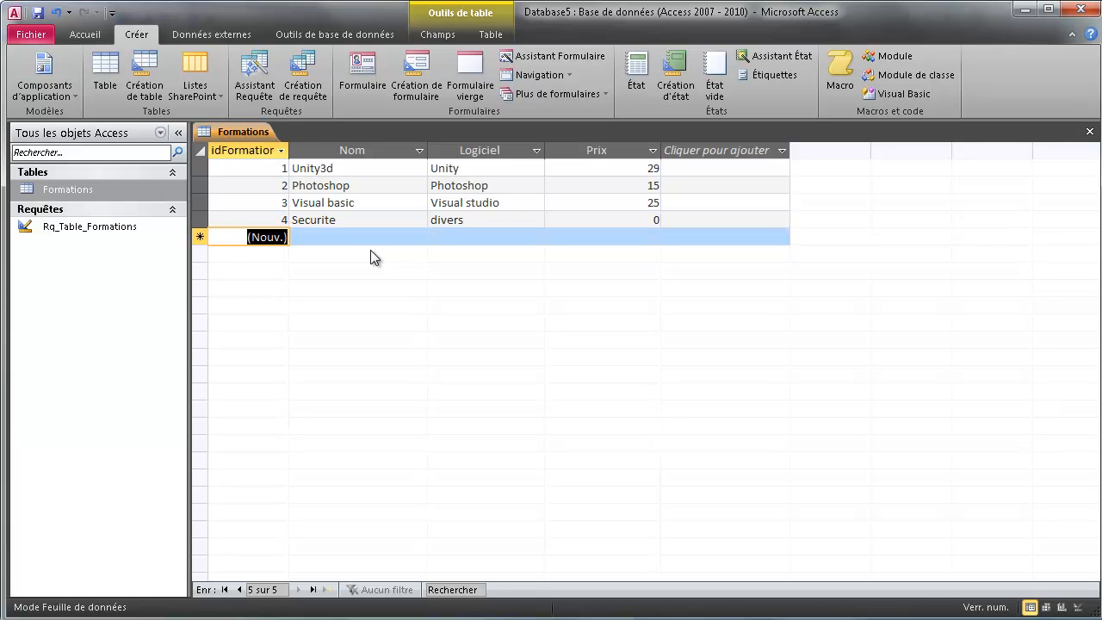
Step: Add a fifth record with Nom iPhone, Logiciel Unity and Prix 25
{"action": "key", "text": "Tab"}
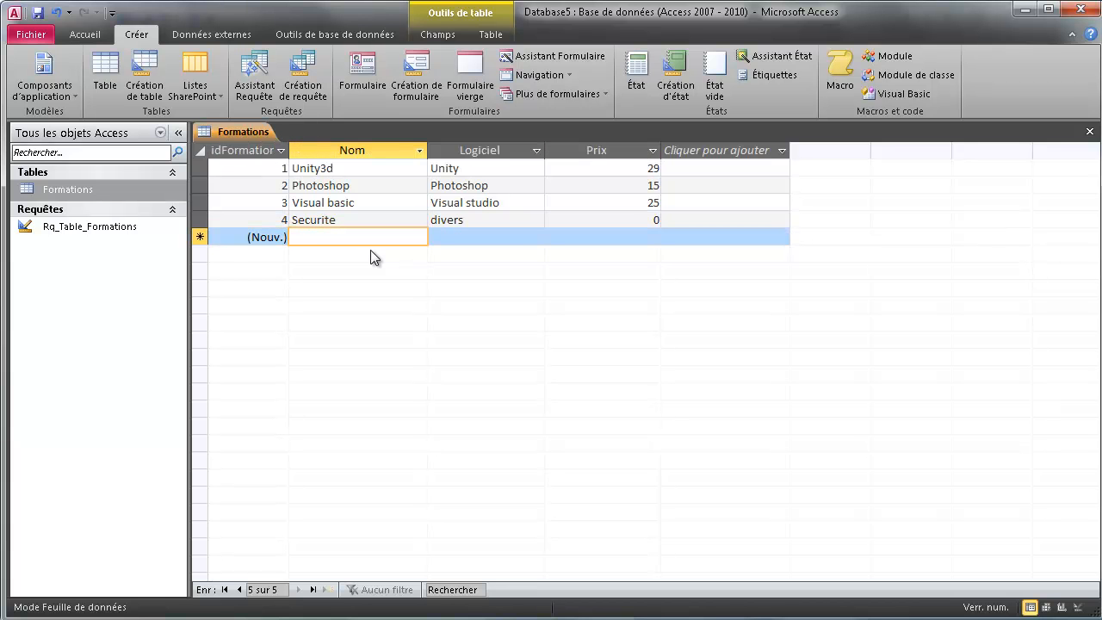
{"action": "type", "text": "iPhone"}
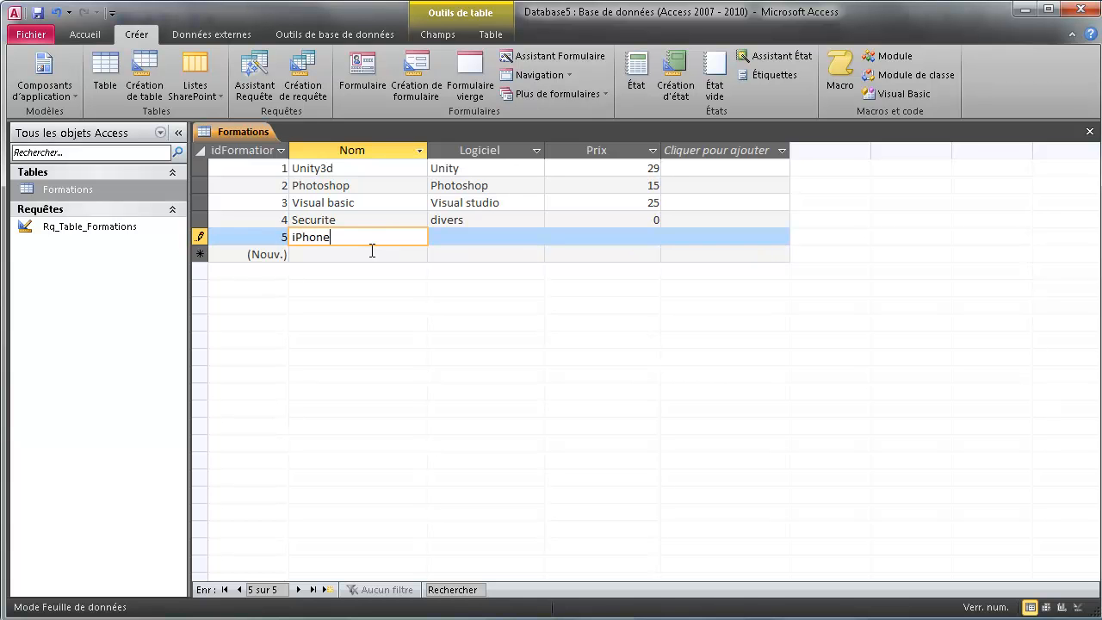
{"action": "key", "text": "Tab"}
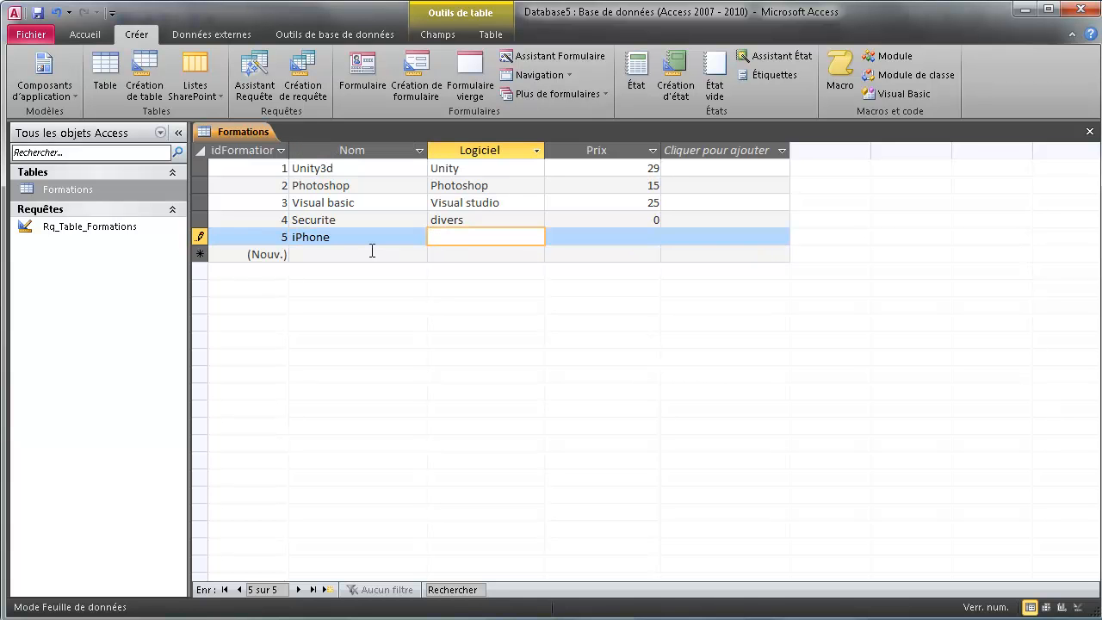
{"action": "type", "text": "Unity"}
{"action": "key", "text": "Tab"}
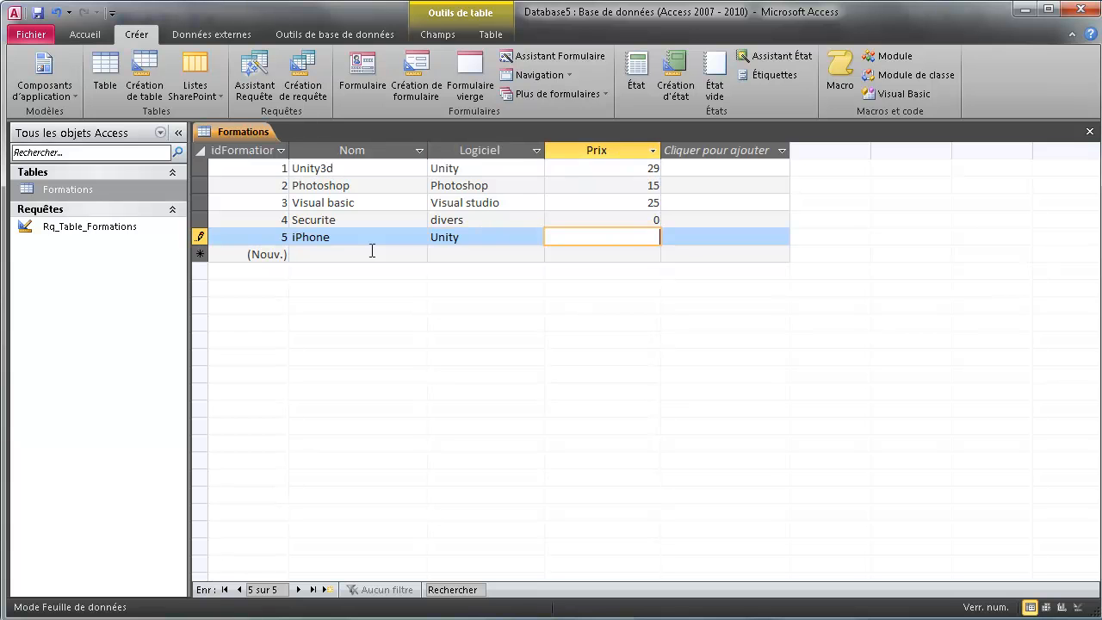
{"action": "key", "text": "Tab"}
{"action": "key", "text": "Tab"}
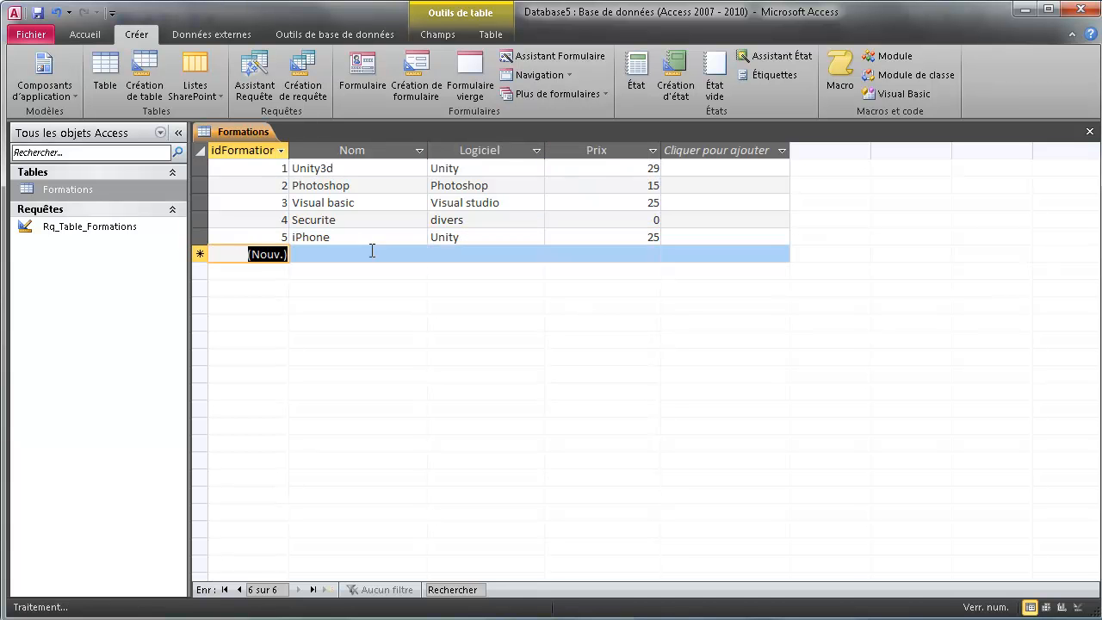
Step: Add a sixth record with Nom Site web, Logiciel komodo and Prix 0
{"action": "type", "text": "Site"}
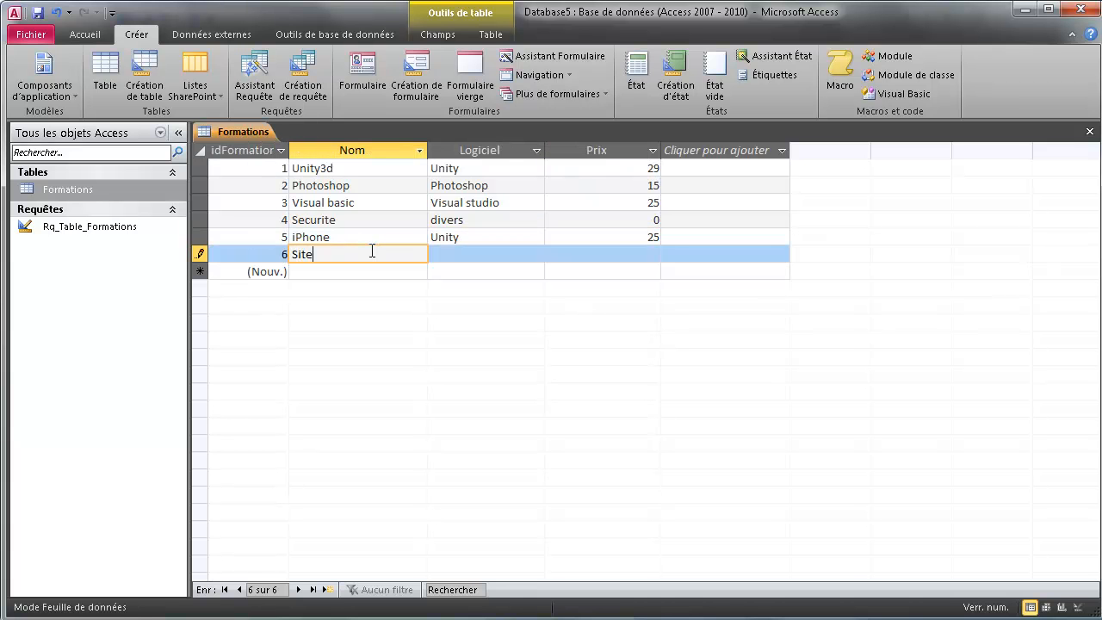
{"action": "type", "text": " web"}
{"action": "key", "text": "Tab"}
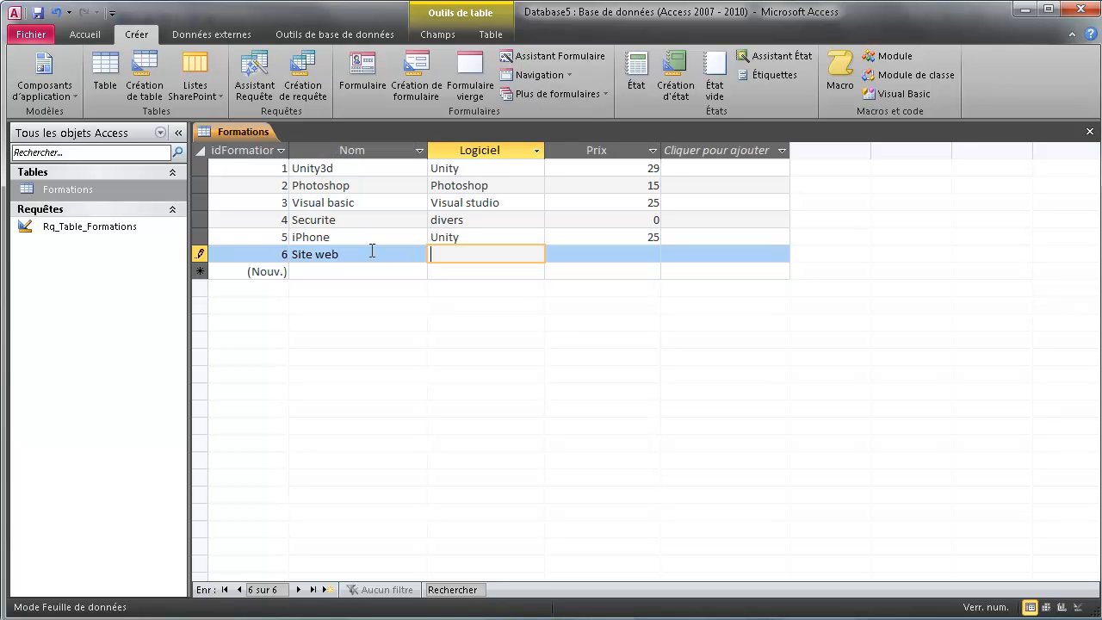
{"action": "type", "text": "komodo"}
{"action": "key", "text": "Tab"}
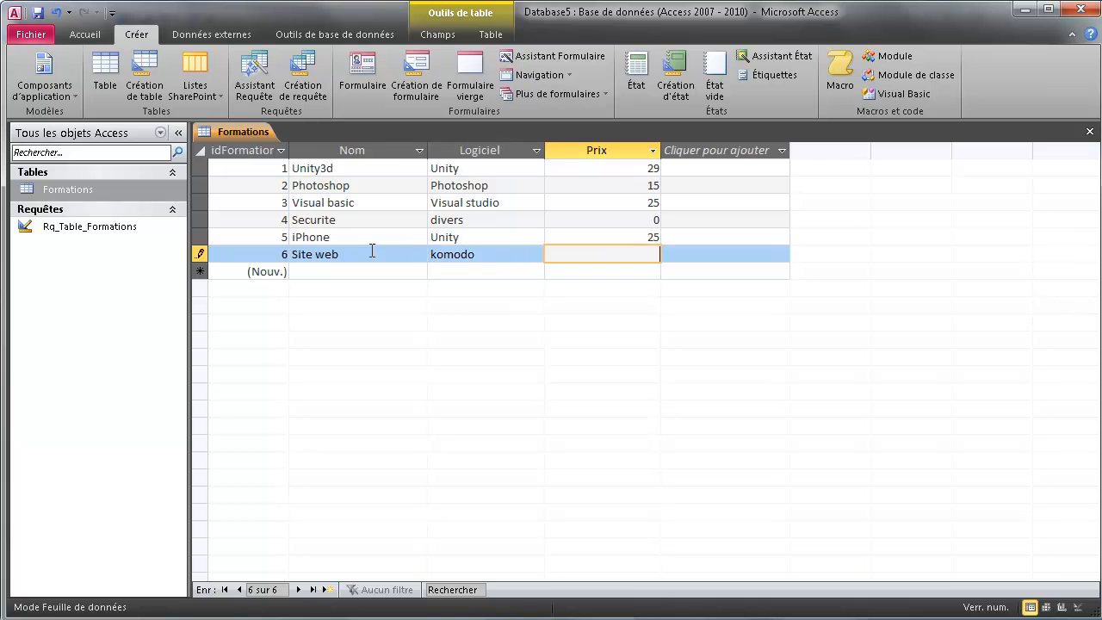
{"action": "key", "text": "Tab"}
{"action": "key", "text": "Tab"}
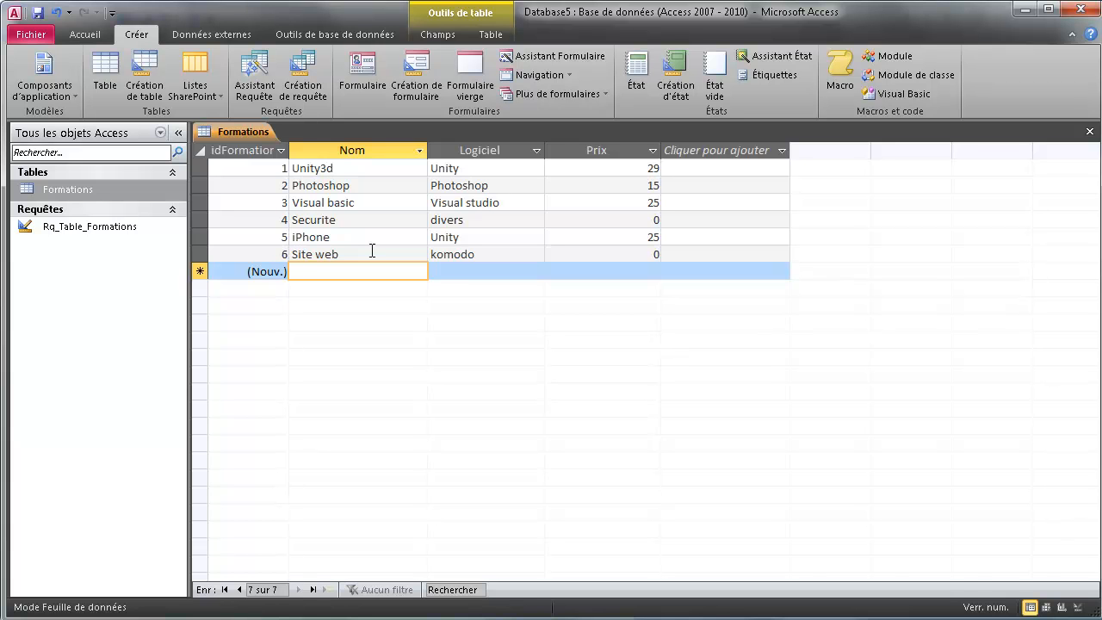
Step: Add a seventh record with Nom Bases Unity, Logiciel unity and Prix 0
{"action": "type", "text": "U"}
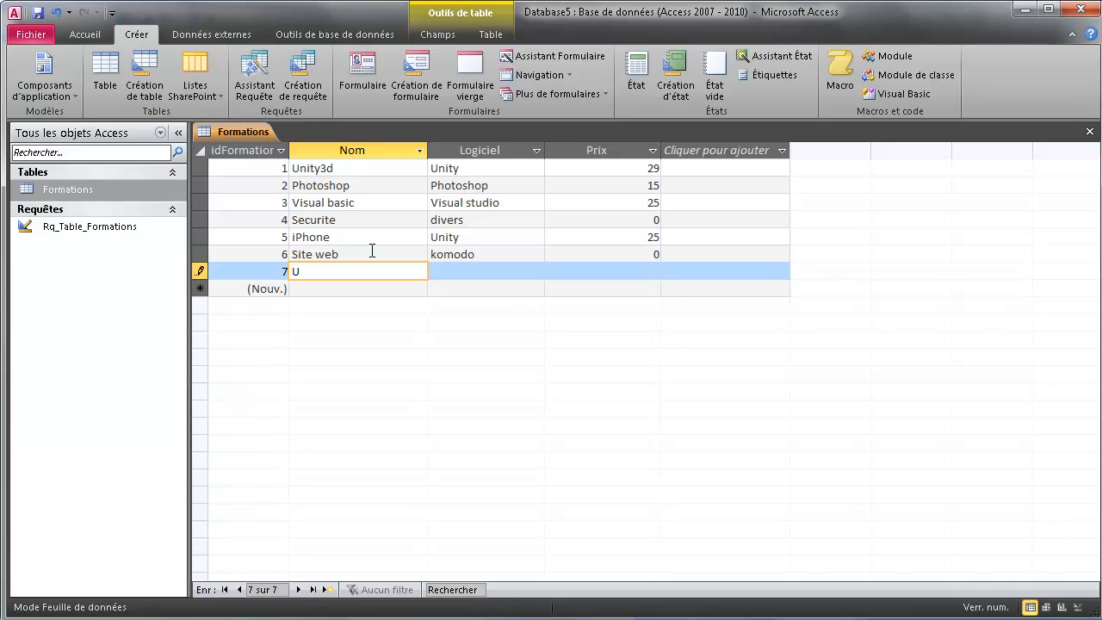
{"action": "type", "text": "Bases Unity"}
{"action": "key", "text": "Tab"}
{"action": "type", "text": "unity"}
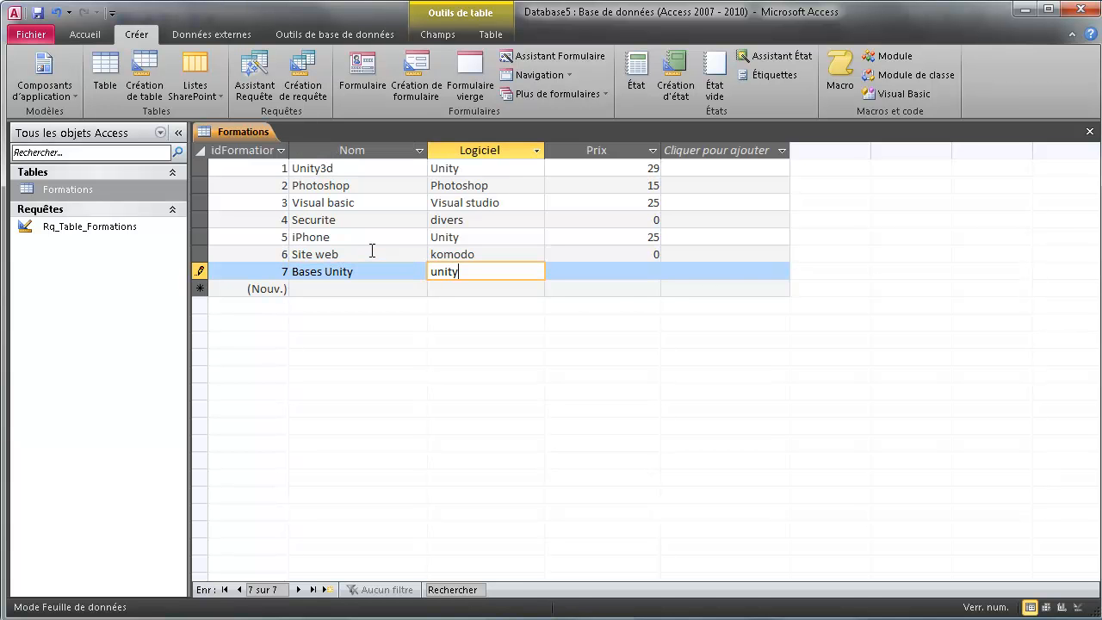
{"action": "key", "text": "Tab"}
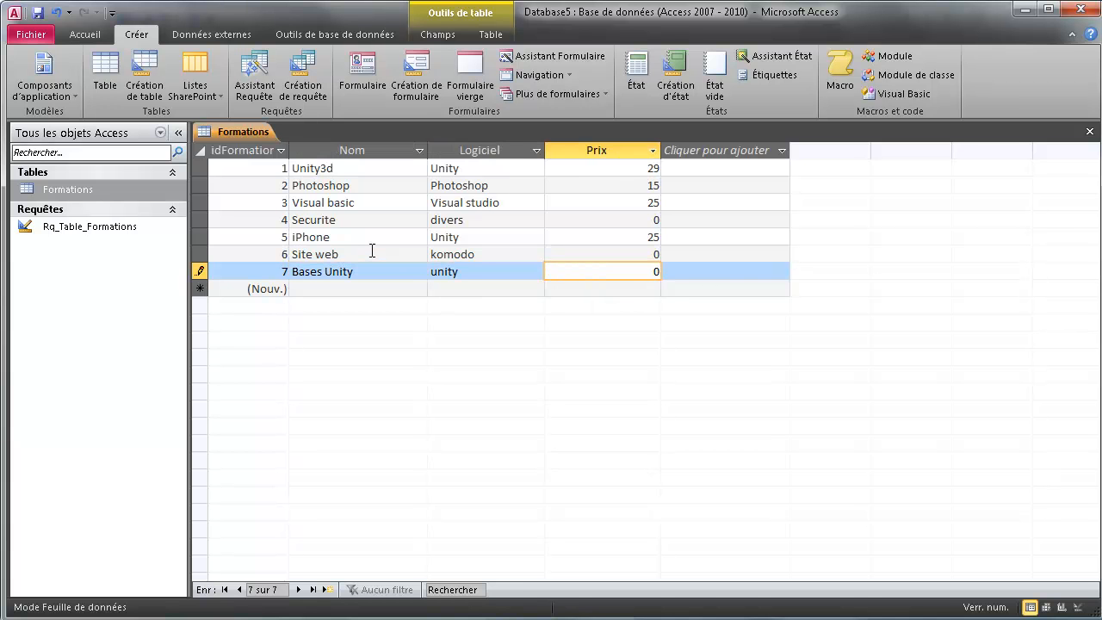
{"action": "key", "text": "Tab"}
{"action": "key", "text": "Tab"}
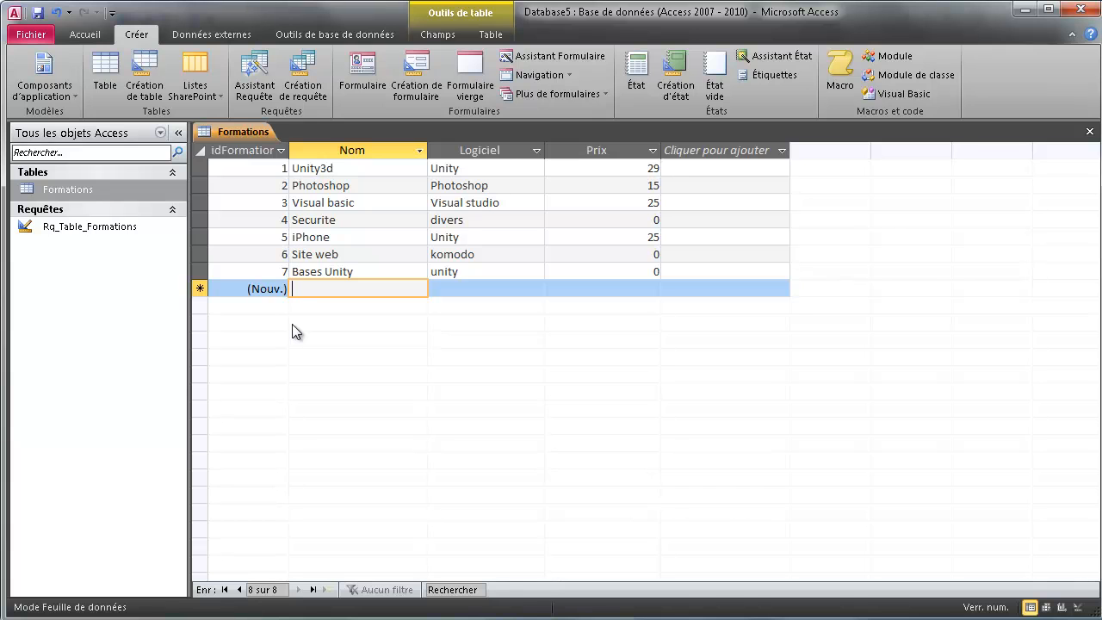
Step: Add an eighth record with Nom 3D, Logiciel CinemDa and Prix 0
{"action": "type", "text": "3D"}
{"action": "key", "text": "Tab"}
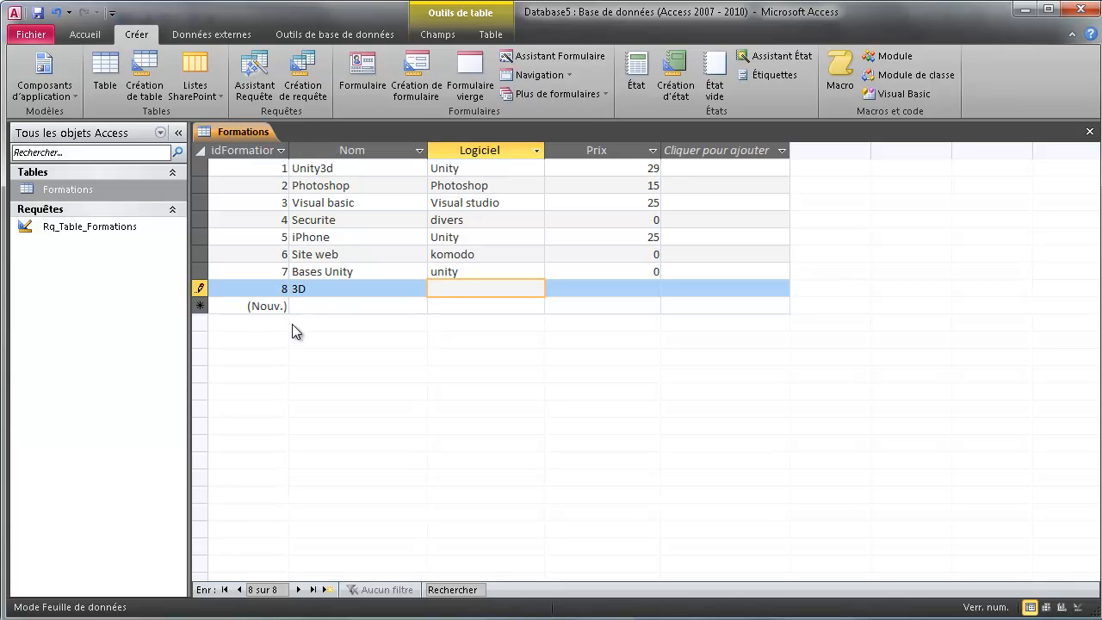
{"action": "type", "text": "Cinema"}
{"action": "key", "text": "Left"}
{"action": "type", "text": "D"}
{"action": "key", "text": "Tab"}
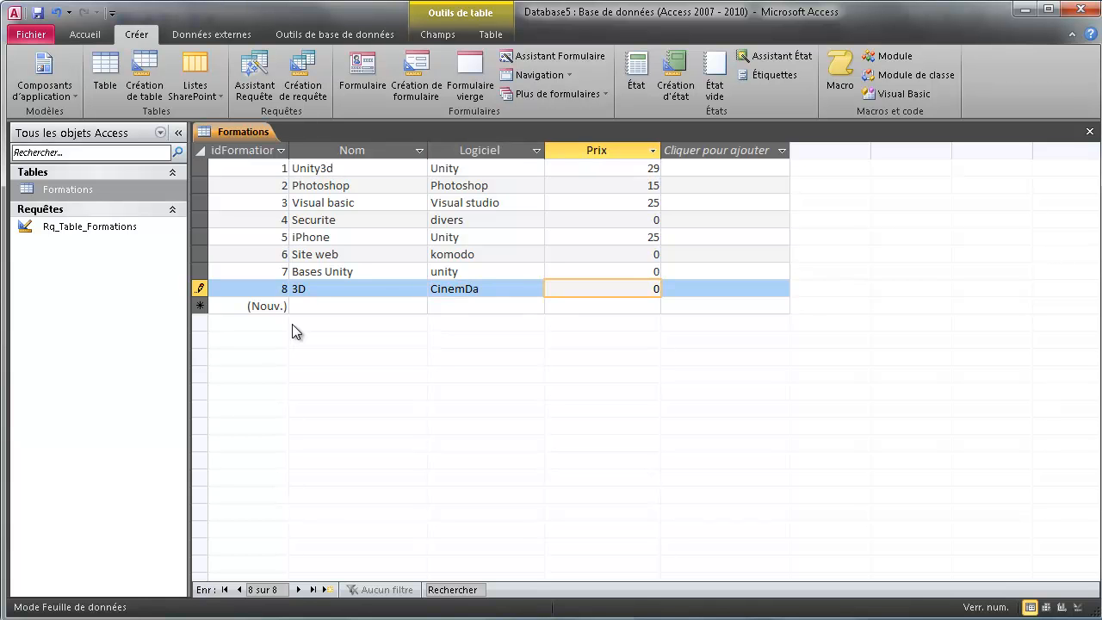
{"action": "key", "text": "Tab"}
{"action": "key", "text": "Tab"}
Step: Add a ninth record with Nom 3D Acancé, Logiciel Cinema4D and Prix 25
{"action": "type", "text": "3D "}
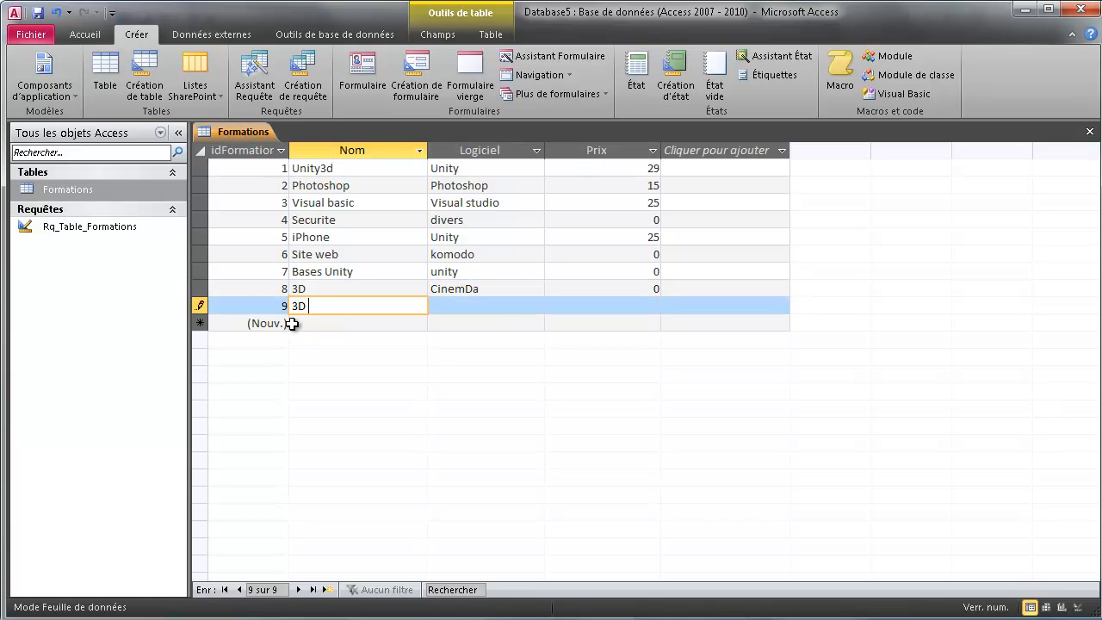
{"action": "type", "text": "Acancé"}
{"action": "key", "text": "Tab"}
{"action": "type", "text": "Cinema4D"}
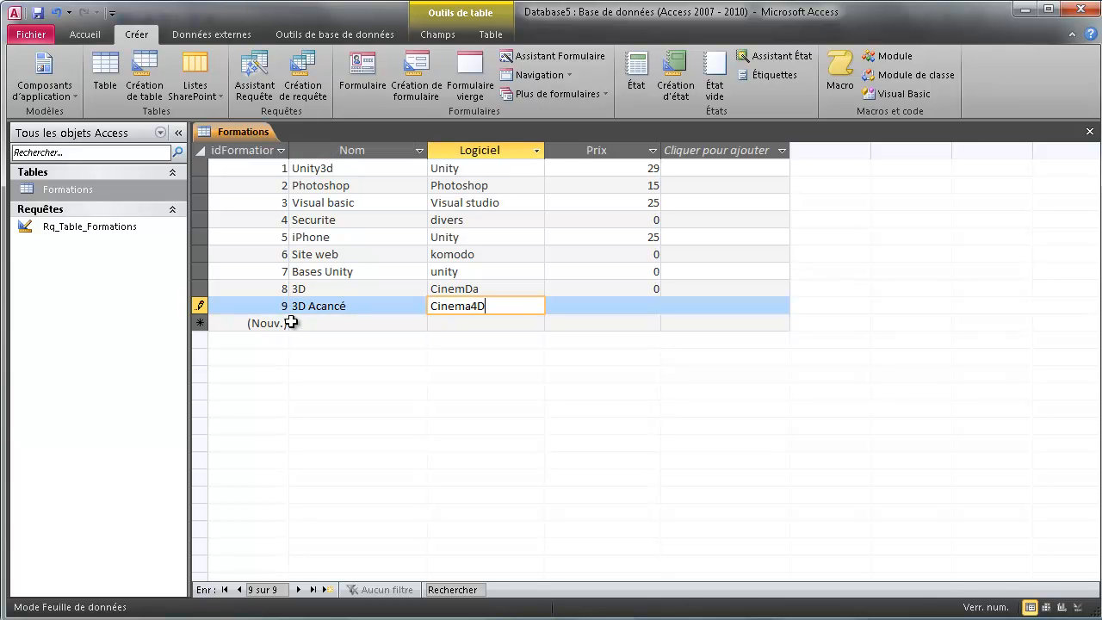
{"action": "key", "text": "Tab"}
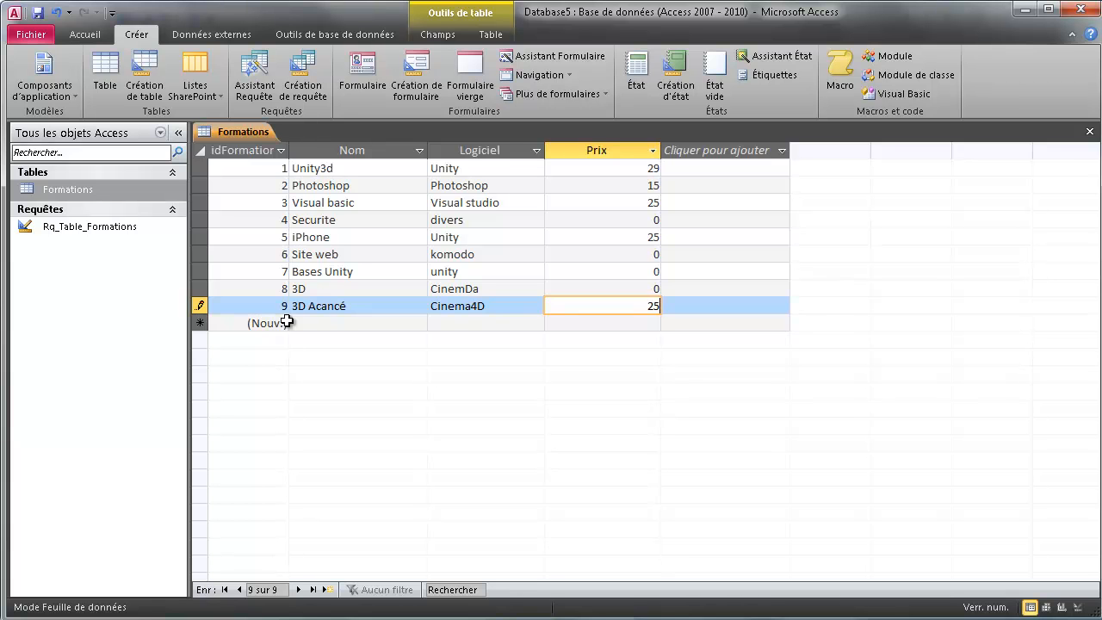
{"action": "key", "text": "Tab"}
Step: Correct the Logiciel value of the eighth record, 3D, to Cinema4D
{"action": "left_click", "coordinate": [466, 293]}
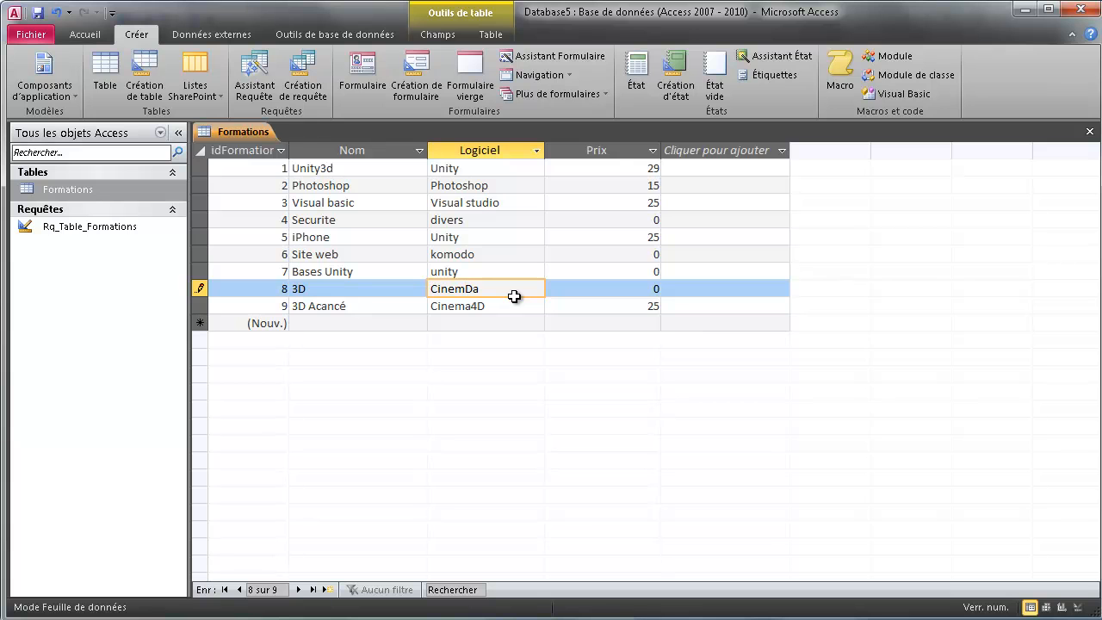
{"action": "key", "text": "BackSpace"}
{"action": "key", "text": "BackSpace"}
{"action": "type", "text": "D"}
{"action": "key", "text": "Tab"}
{"action": "key", "text": "Tab"}
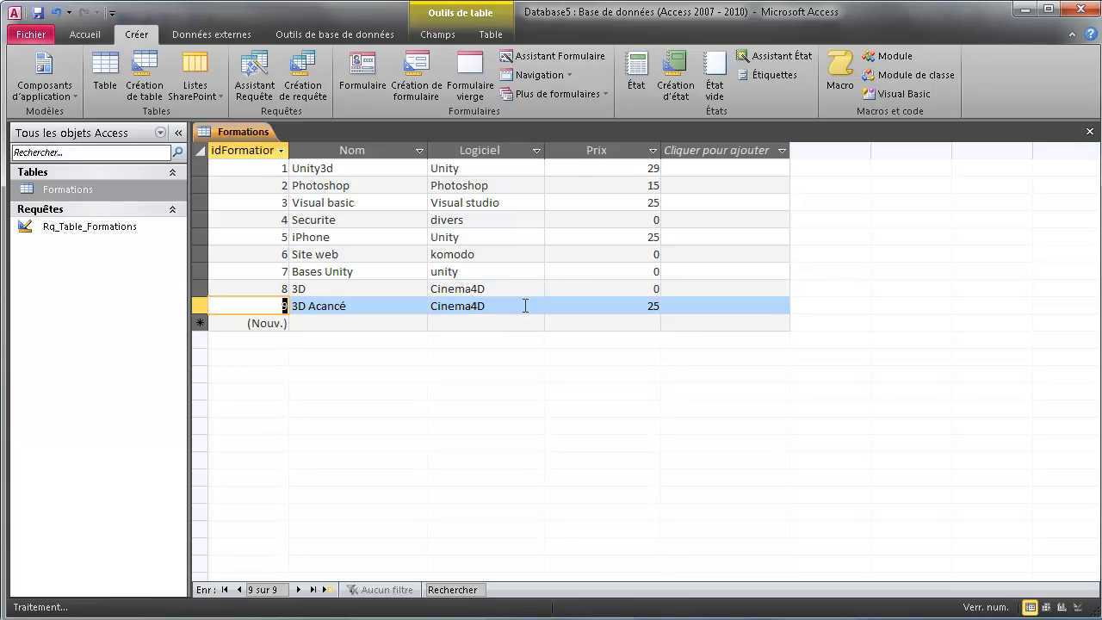
Step: Correct the Nom of the ninth record to 3D Avancé
{"action": "left_click", "coordinate": [347, 308]}
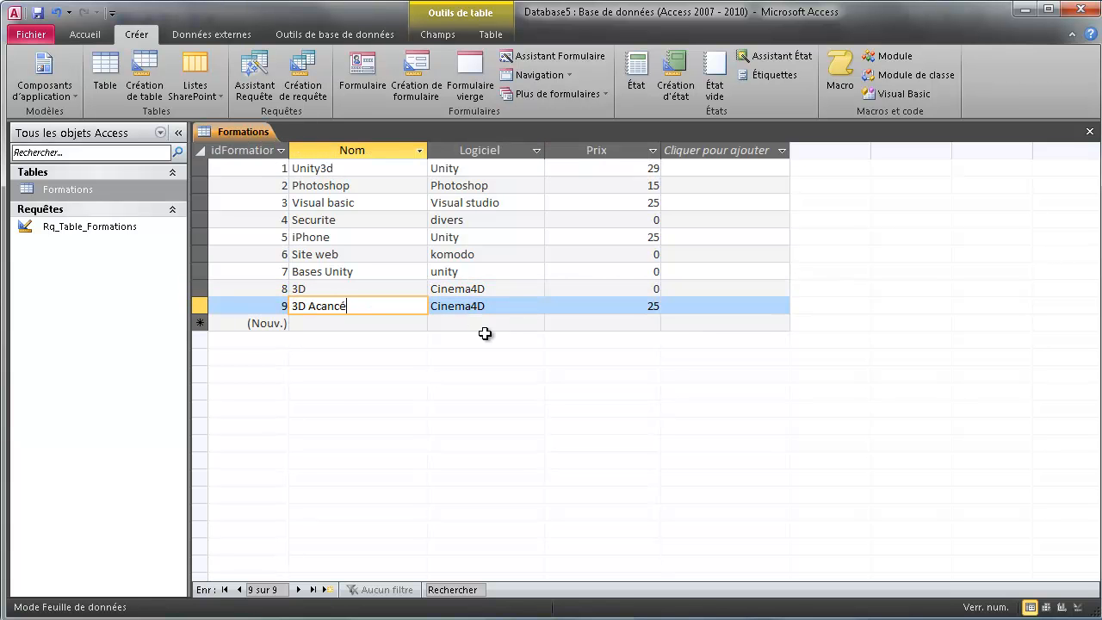
{"action": "key", "text": "BackSpace"}
{"action": "type", "text": "v"}
{"action": "key", "text": "Tab"}
{"action": "key", "text": "Tab"}
{"action": "key", "text": "Tab"}
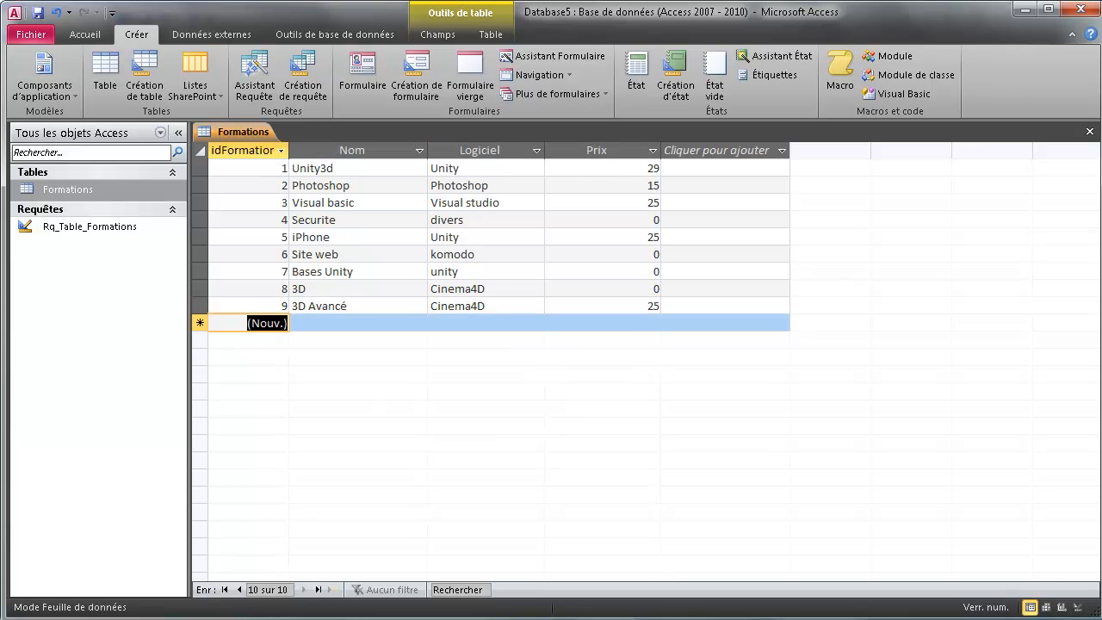
Step: Add a tenth record with Nom BDD, Logiciel Acces and Prix 0
{"action": "left_click", "coordinate": [371, 325]}
{"action": "type", "text": "BDD"}
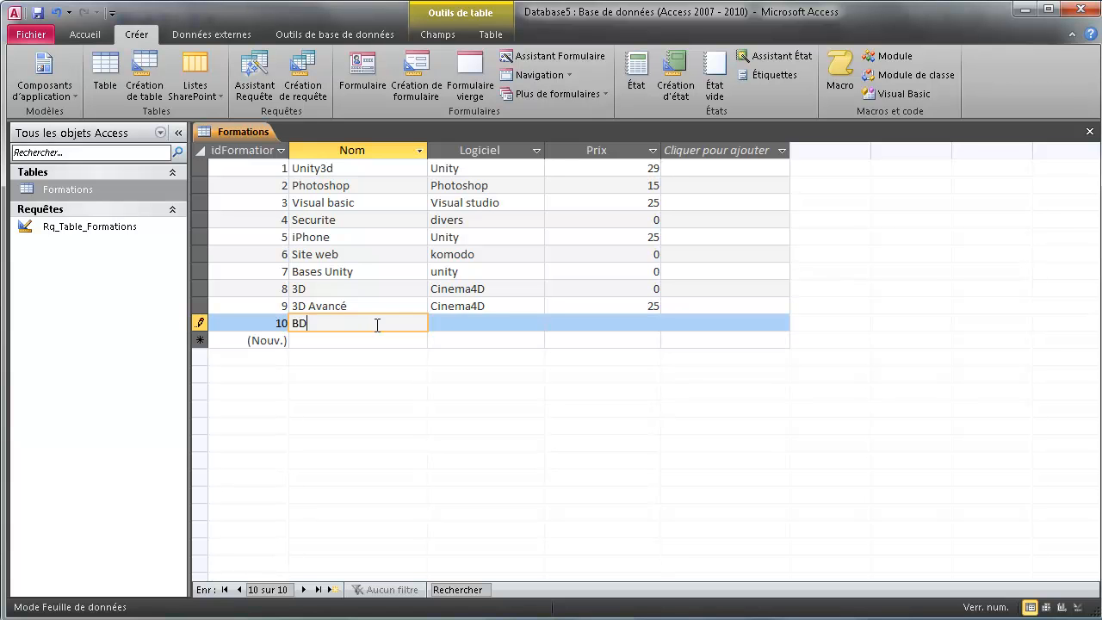
{"action": "key", "text": "Tab"}
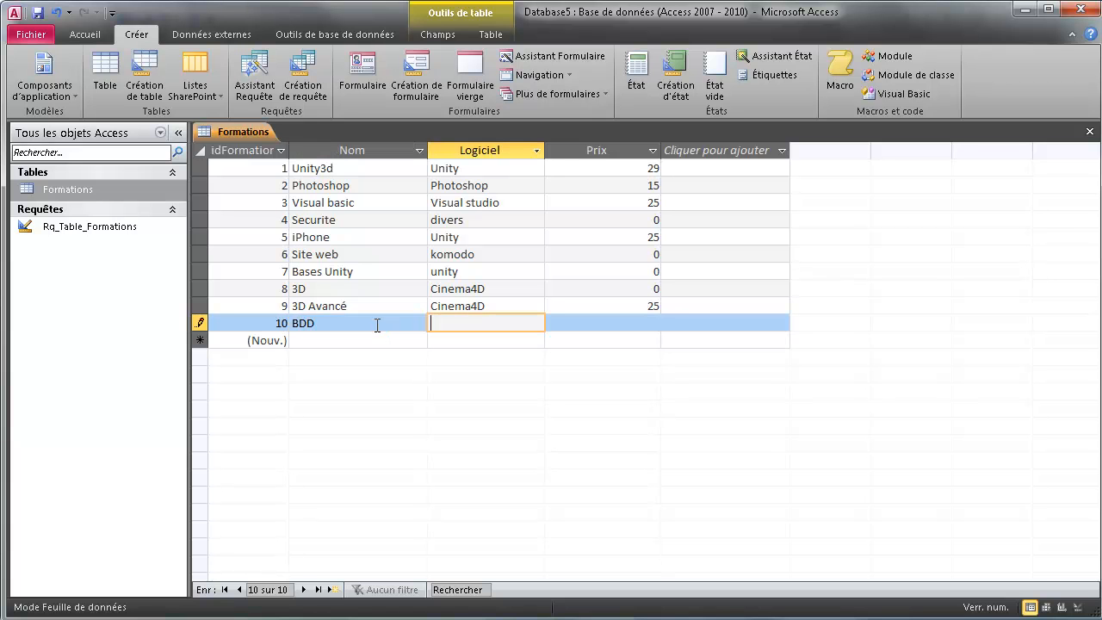
{"action": "type", "text": "Acces"}
{"action": "key", "text": "Tab"}
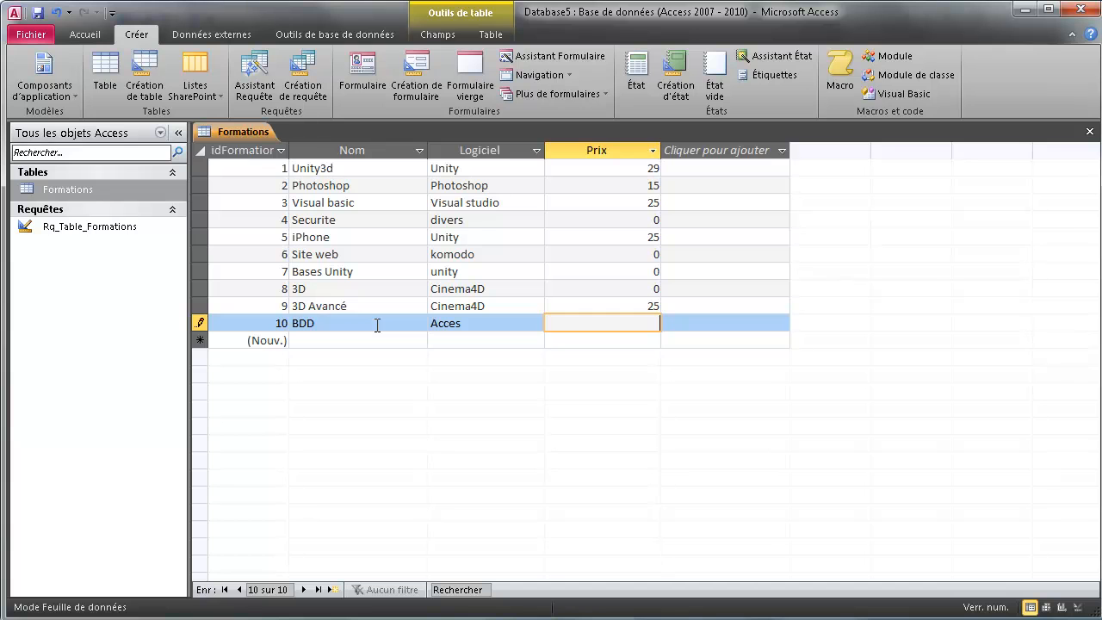
{"action": "key", "text": "Tab"}
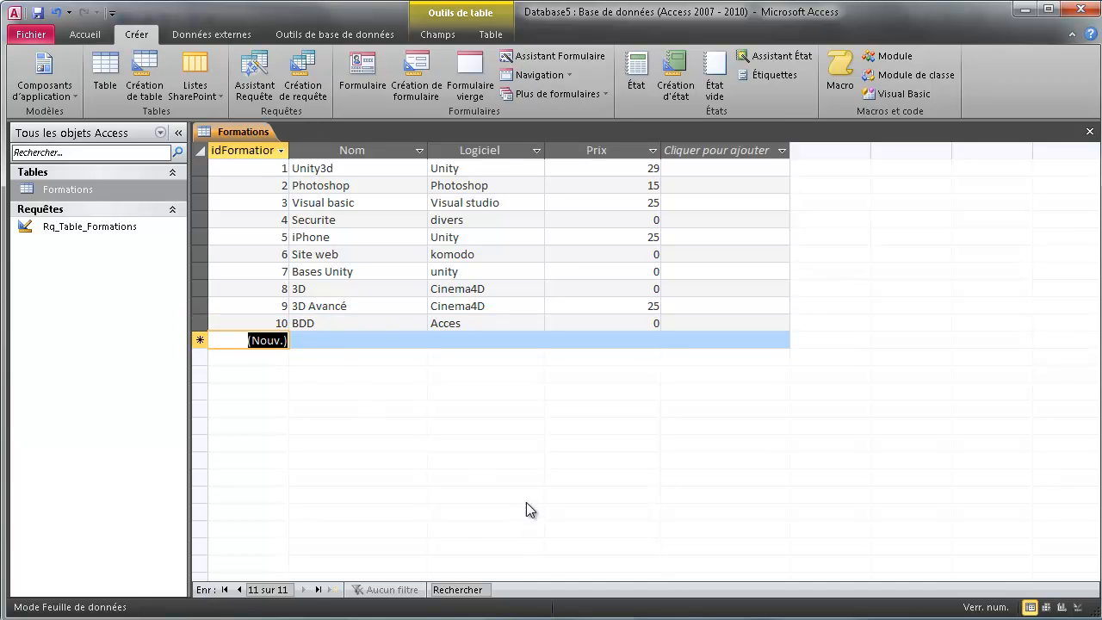
Step: Create a new blank query in design view without adding any table to it
{"action": "left_click", "coordinate": [937, 612]}
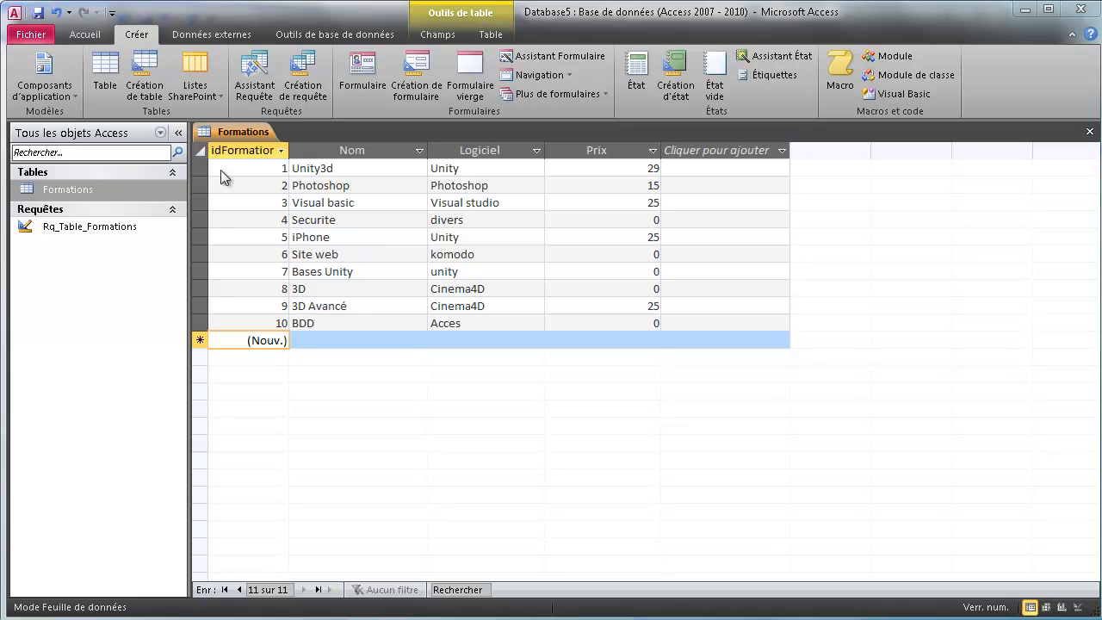
{"action": "left_click", "coordinate": [333, 176]}
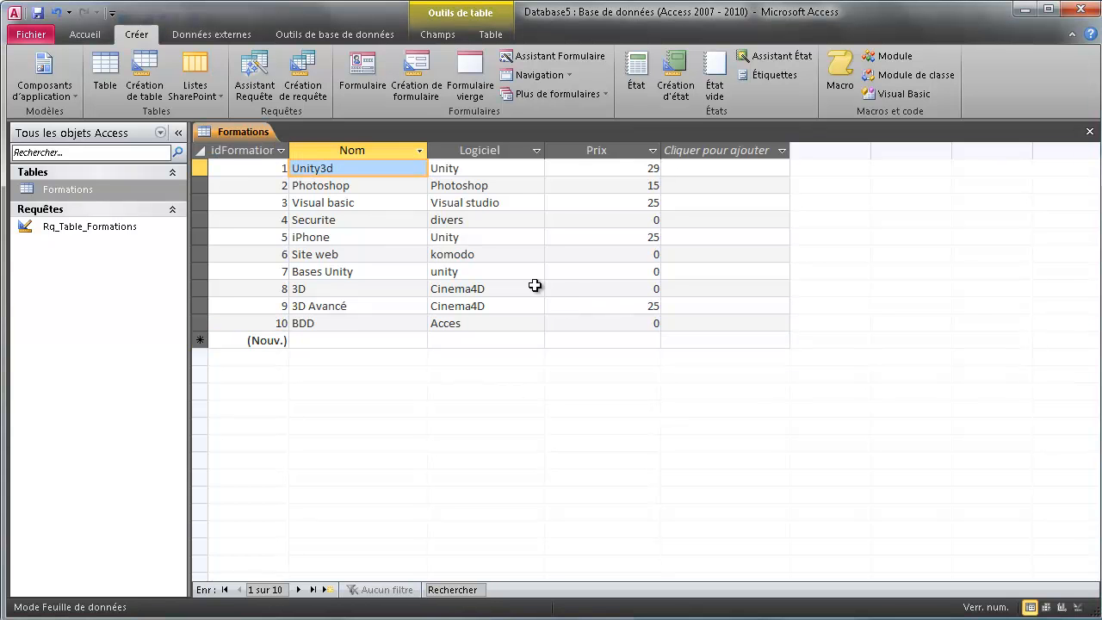
{"action": "left_click", "coordinate": [301, 82]}
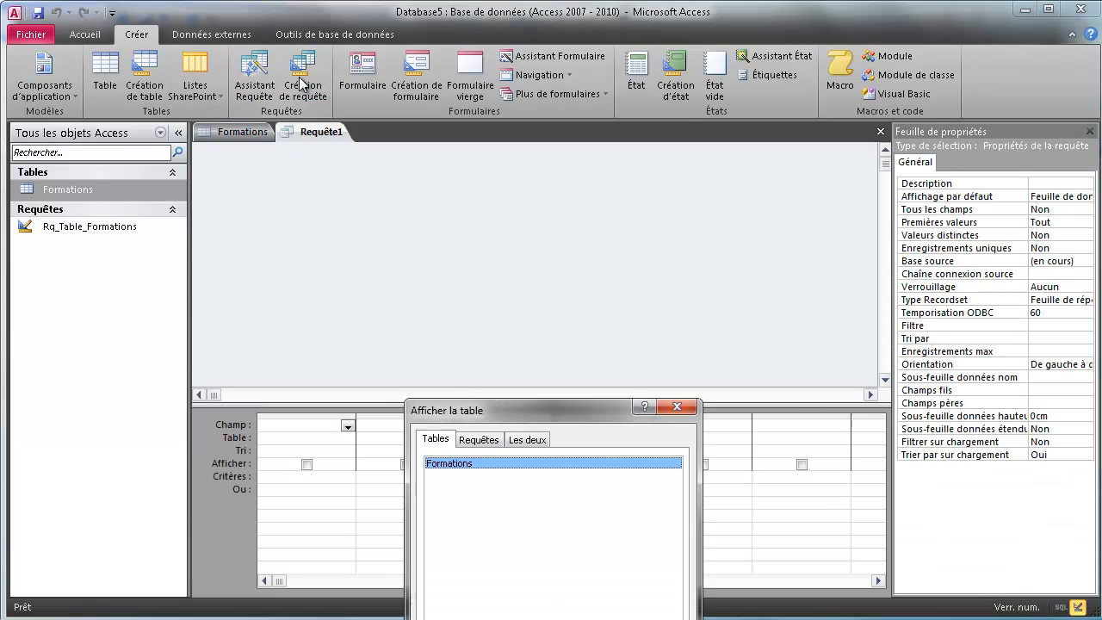
{"action": "left_click", "coordinate": [678, 406]}
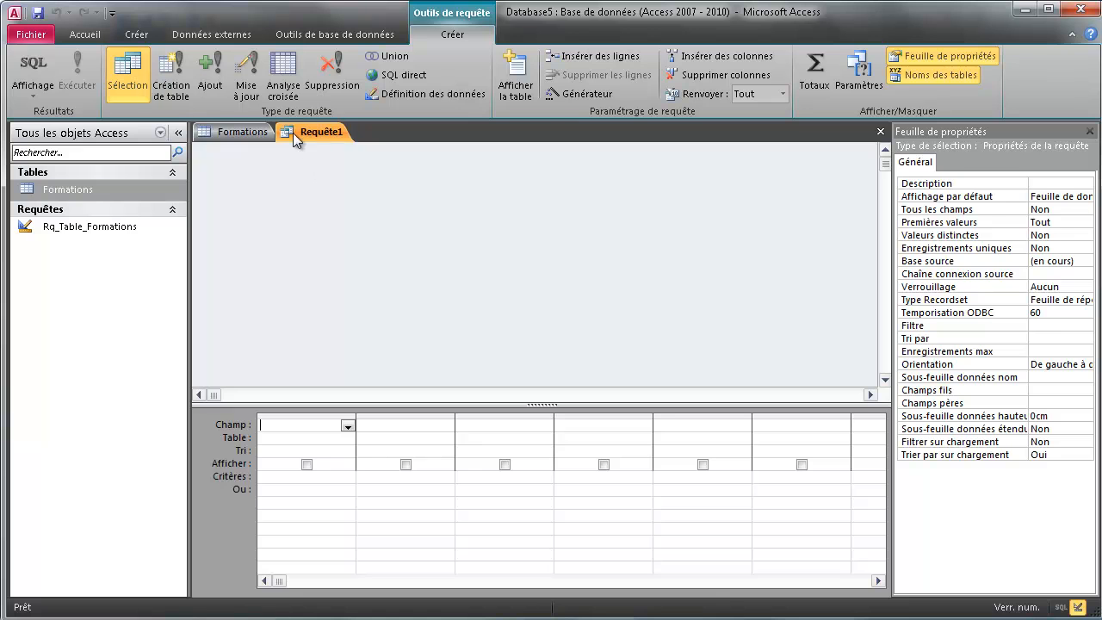
Step: Show the new query in SQL view and clear its default SELECT statement
{"action": "left_click", "coordinate": [33, 67]}
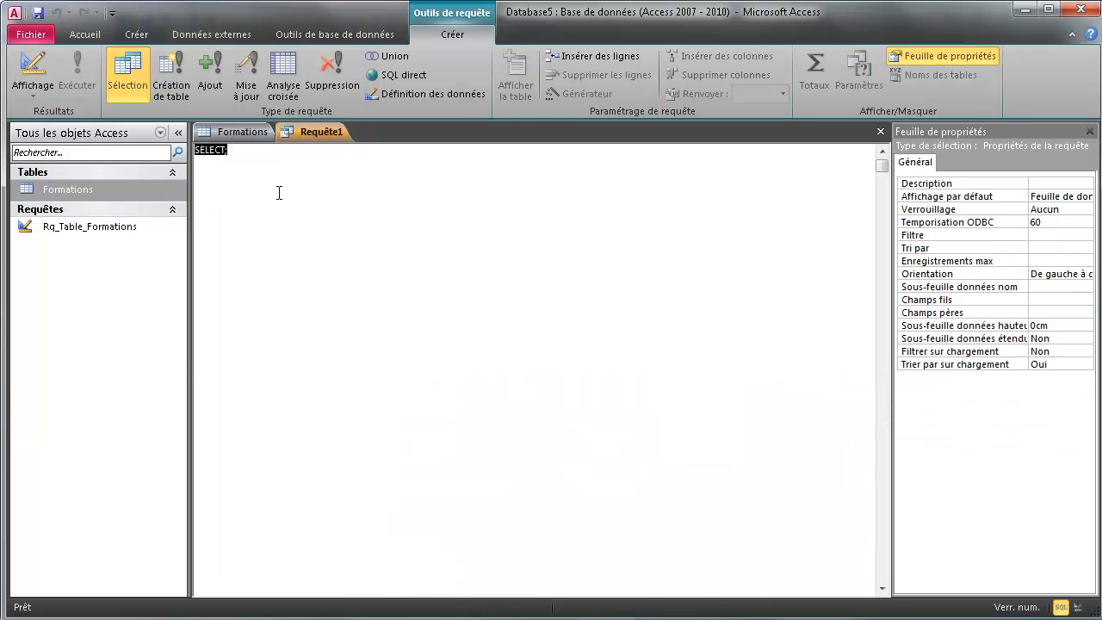
{"action": "key", "text": "Delete"}
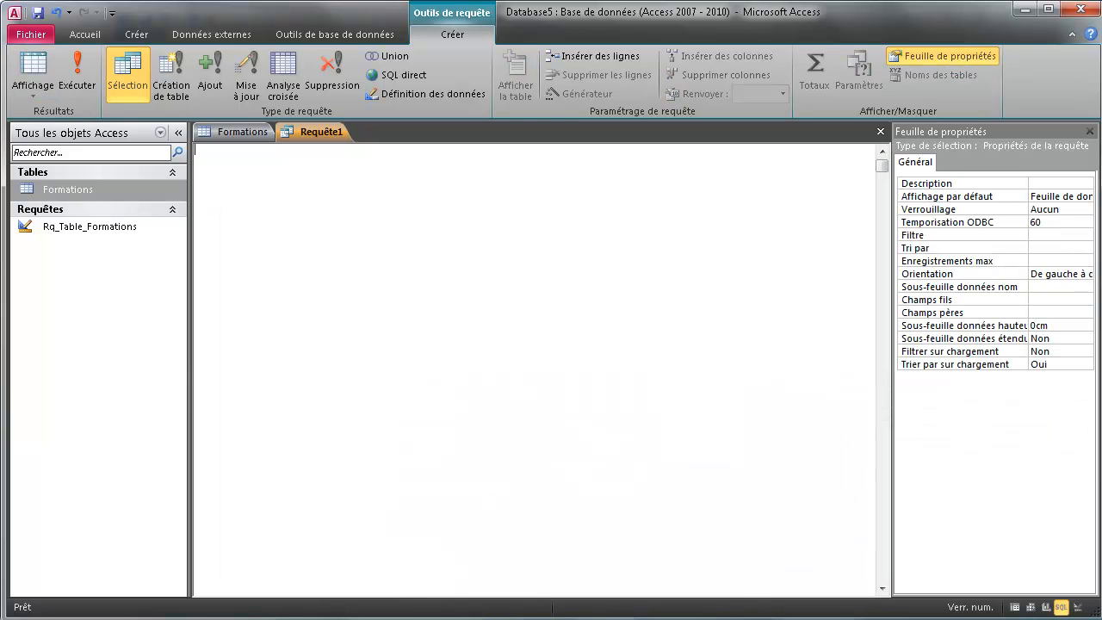
Step: Switch to the Word document and replace its text with the statement "ALTER TABLE Formations ADD Test Integer" on two lines
{"action": "key", "text": "alt+Tab"}
{"action": "key", "text": "ctrl+a"}
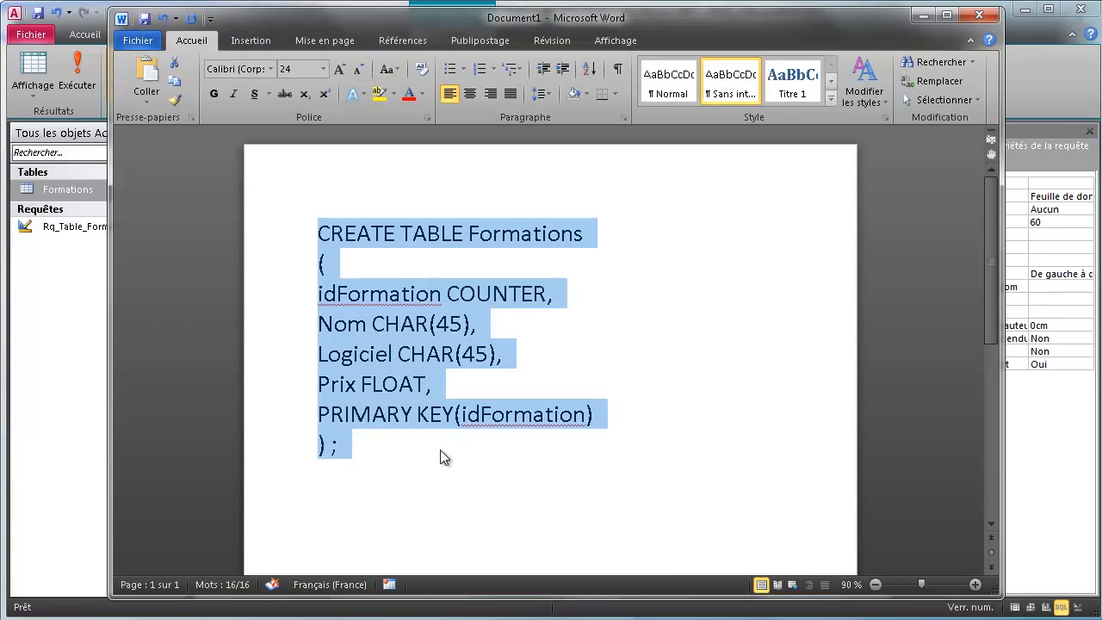
{"action": "type", "text": "ALTER"}
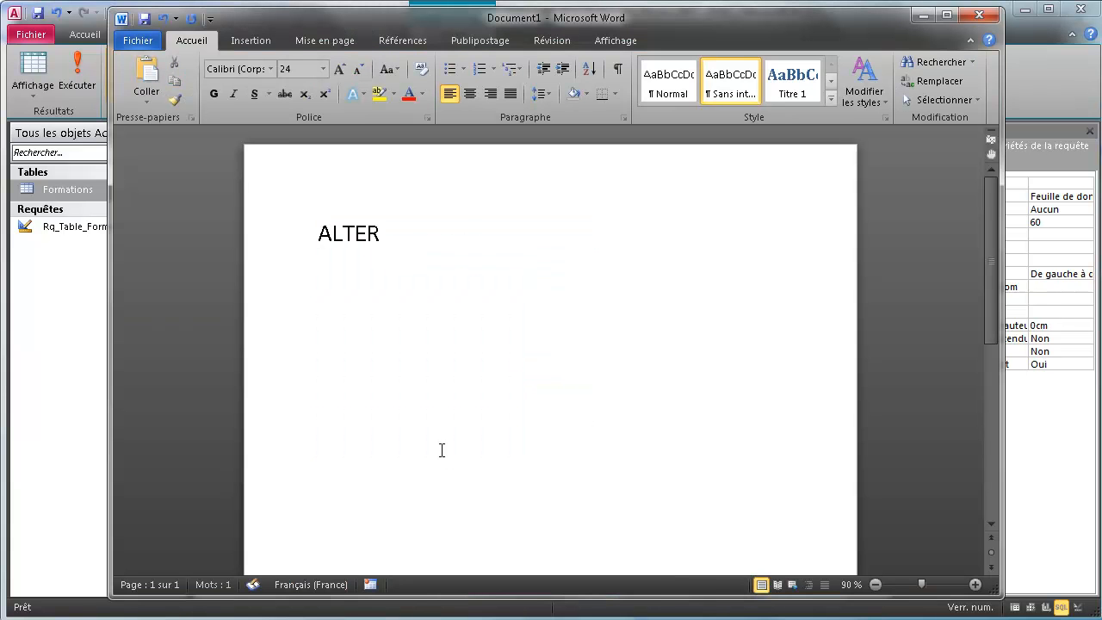
{"action": "type", "text": " TABLE Formations"}
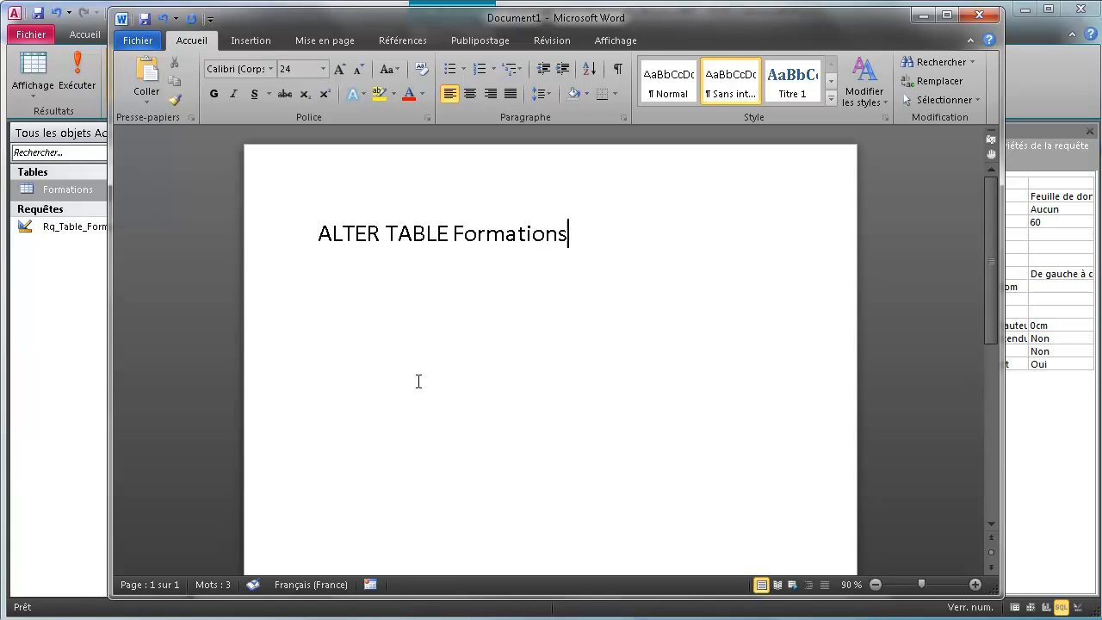
{"action": "key", "text": "Return"}
{"action": "type", "text": "ADD"}
{"action": "type", "text": "TES"}
{"action": "key", "text": "BackSpace"}
{"action": "key", "text": "BackSpace"}
{"action": "type", "text": "e"}
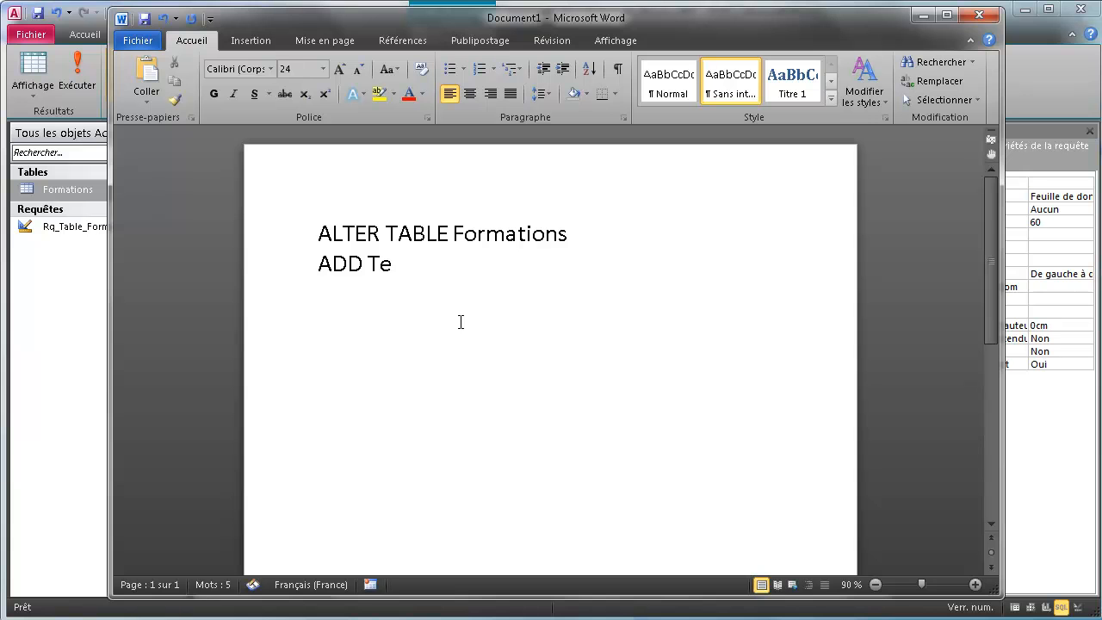
{"action": "type", "text": "st Integer"}
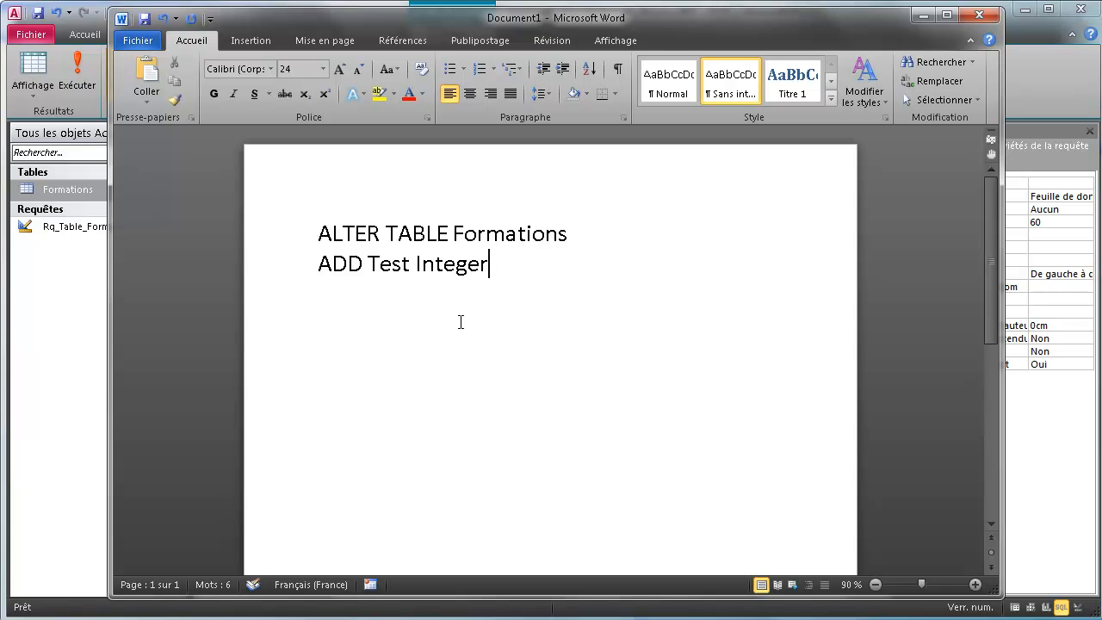
Step: Copy the ALTER TABLE statement from Word into the blank Access query and try to run it
{"action": "left_click_drag", "start_coordinate": [507, 261], "coordinate": [270, 230]}
{"action": "key", "text": "ctrl+c"}
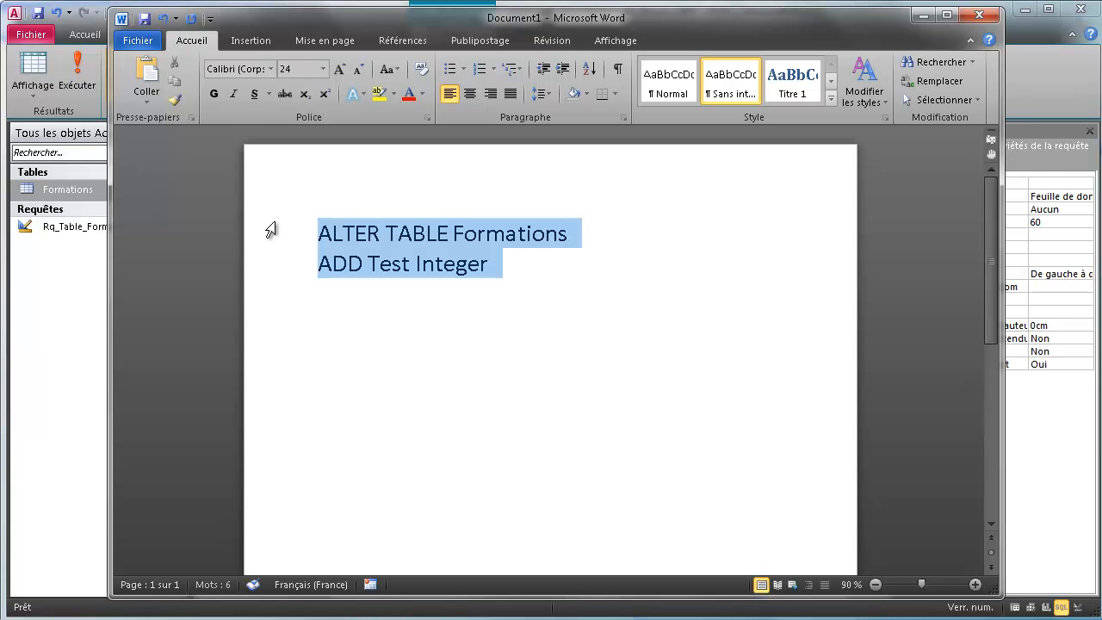
{"action": "left_click", "coordinate": [932, 19]}
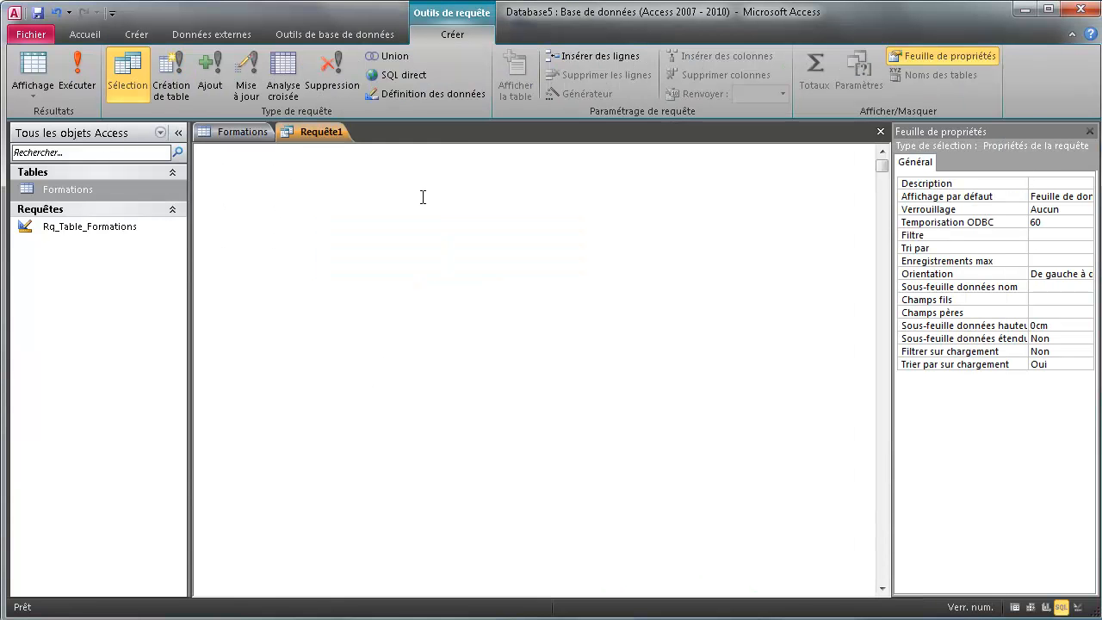
{"action": "key", "text": "ctrl+v"}
{"action": "left_click", "coordinate": [75, 67]}
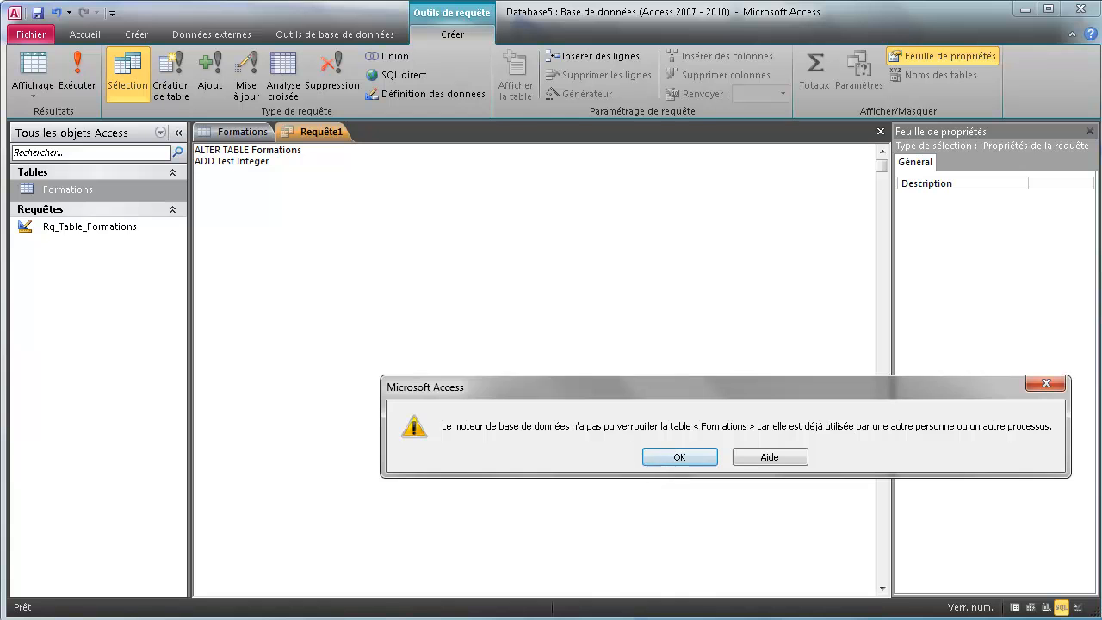
{"action": "left_click", "coordinate": [704, 457]}
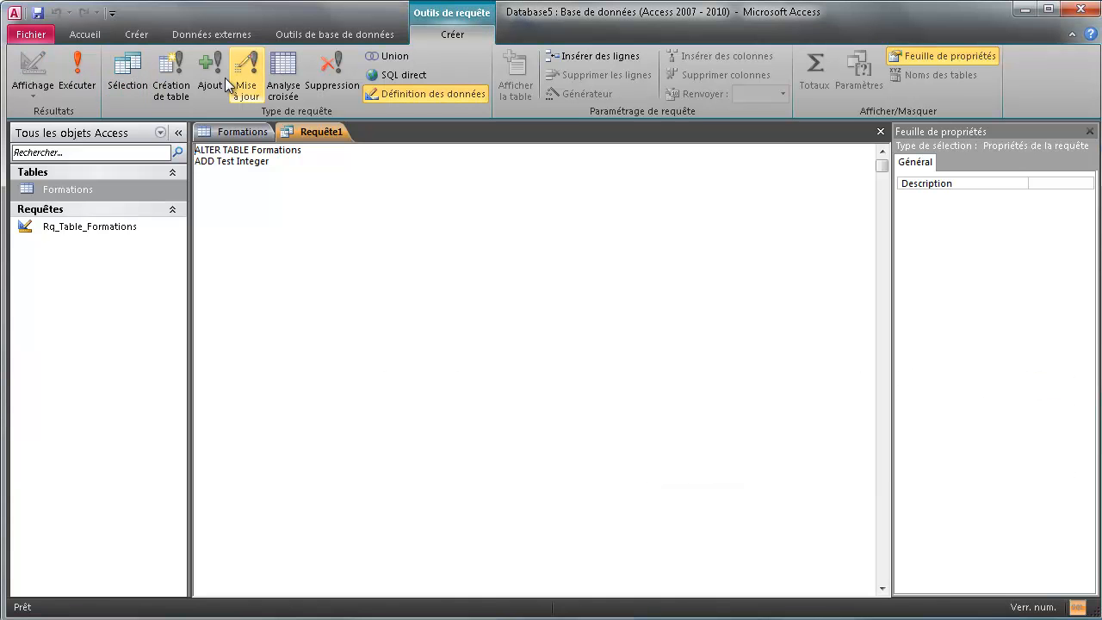
Step: Close the open Formations table and run the ALTER TABLE query again
{"action": "right_click", "coordinate": [234, 132]}
{"action": "left_click", "coordinate": [268, 158]}
{"action": "left_click", "coordinate": [641, 458]}
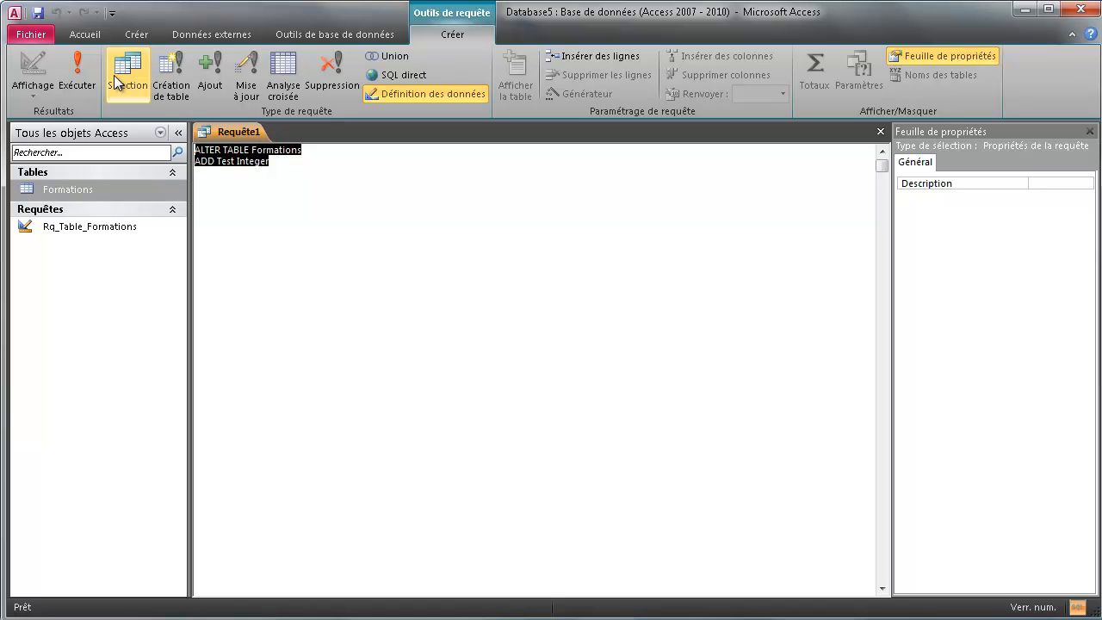
{"action": "left_click", "coordinate": [276, 193]}
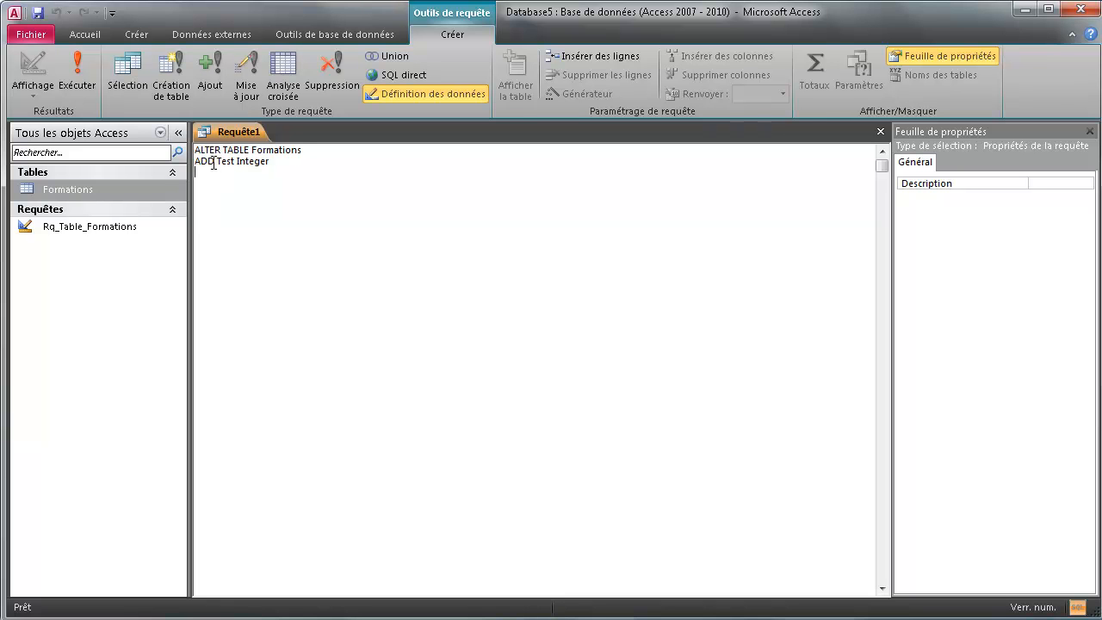
Step: Open the Formations table, select its Test column and switch the table to Design view
{"action": "double_click", "coordinate": [145, 190]}
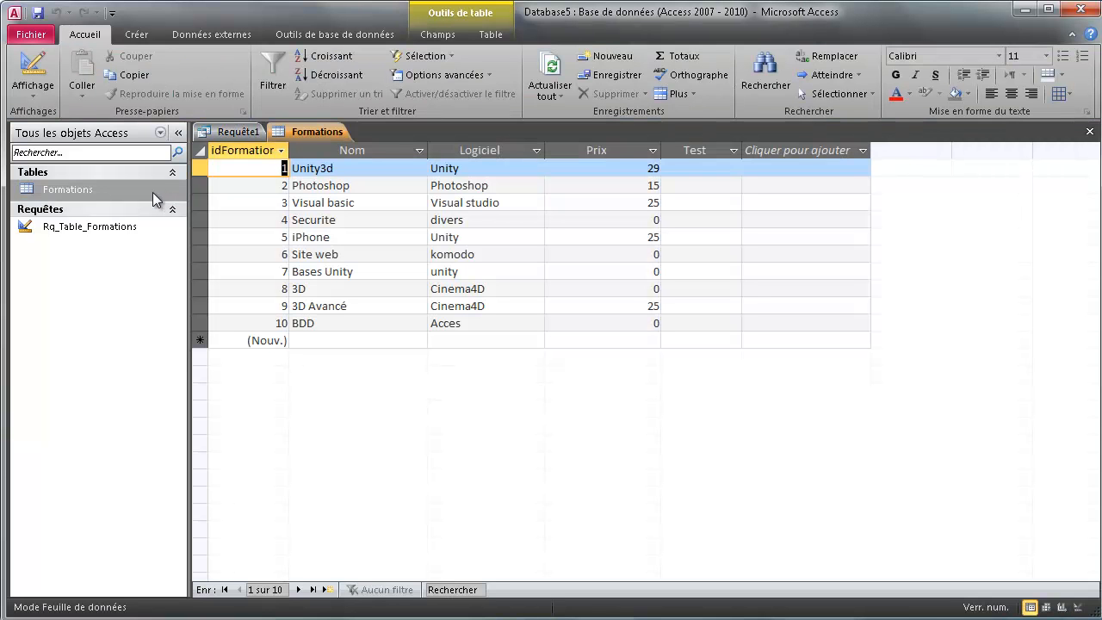
{"action": "left_click", "coordinate": [696, 150]}
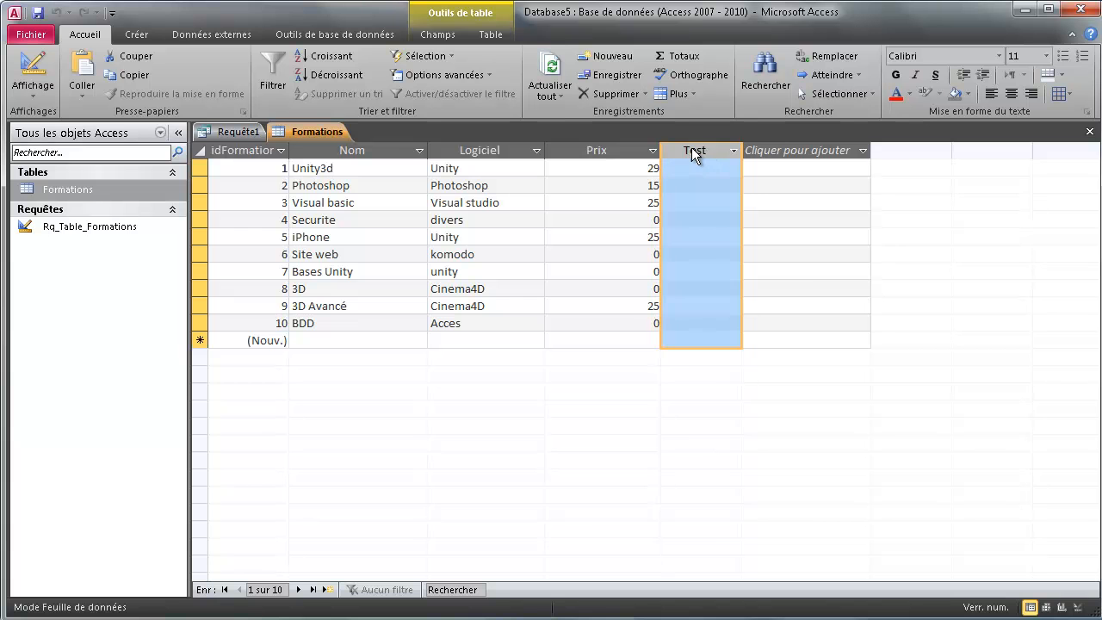
{"action": "right_click", "coordinate": [692, 150]}
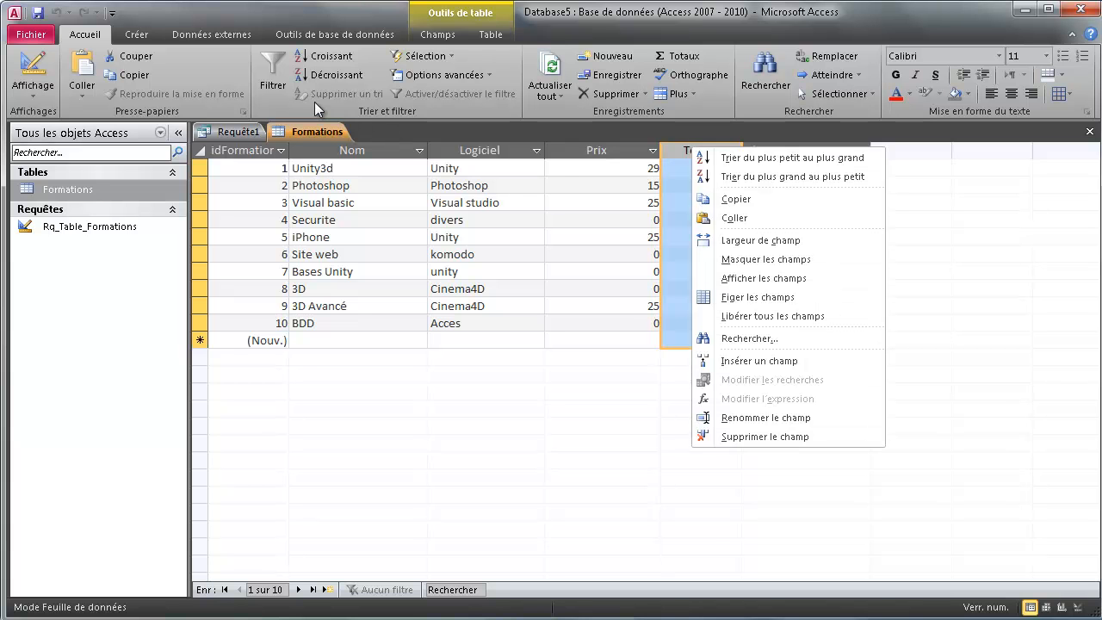
{"action": "left_click", "coordinate": [35, 64]}
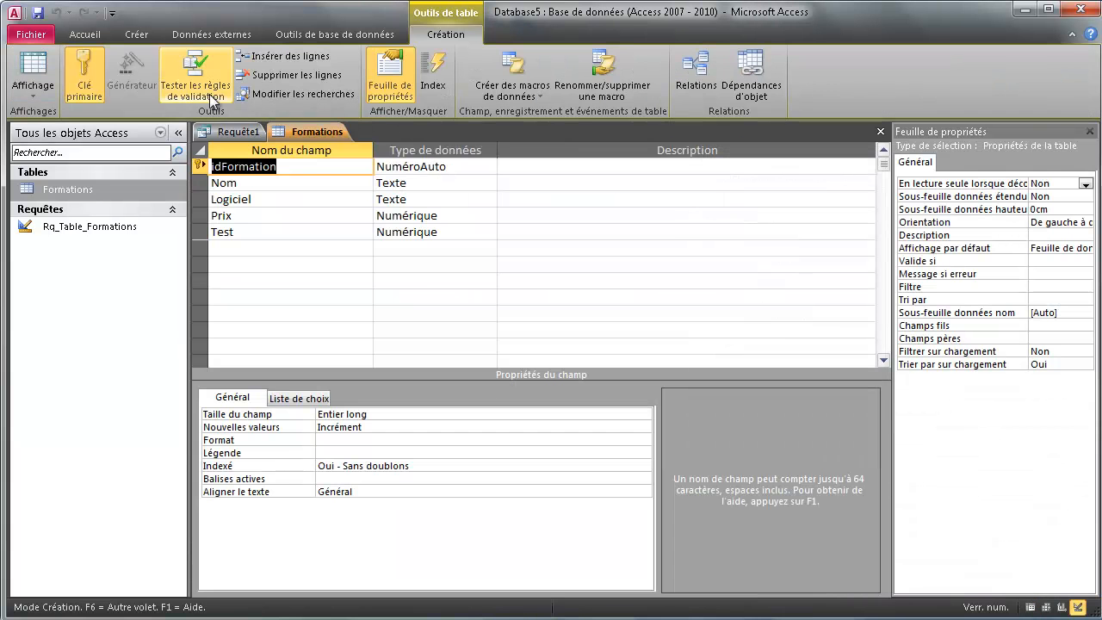
Step: Clear the field name of the Test field in the Formations table design
{"action": "left_click", "coordinate": [248, 231]}
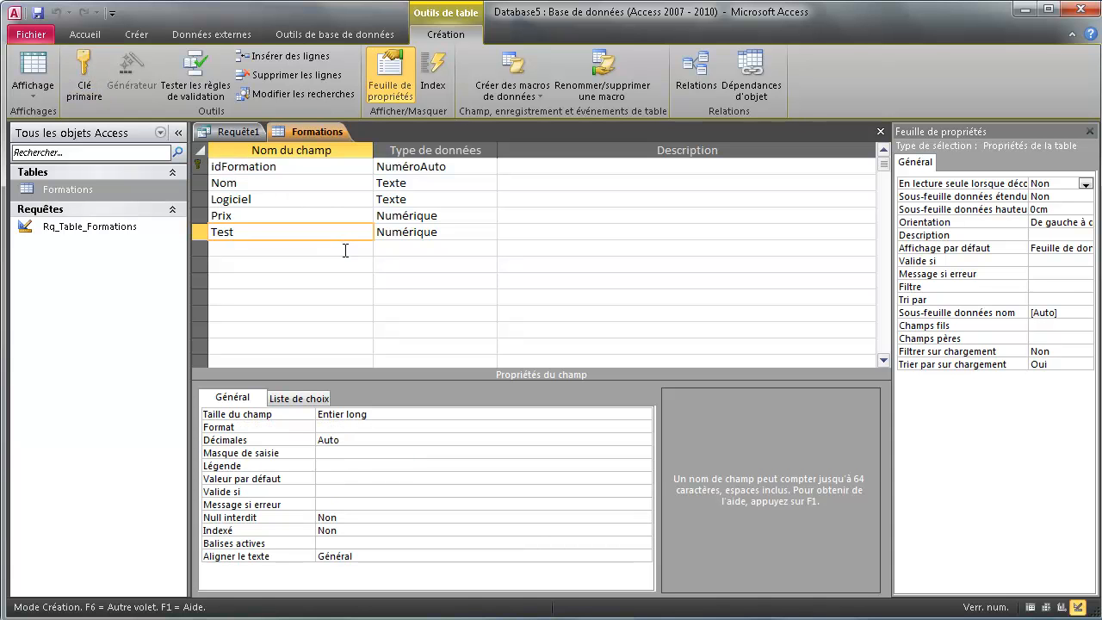
{"action": "key", "text": "BackSpace"}
{"action": "key", "text": "BackSpace"}
{"action": "key", "text": "BackSpace"}
{"action": "key", "text": "BackSpace"}
Step: Try to clear the data type of the now unnamed field below Prix
{"action": "left_click", "coordinate": [453, 234]}
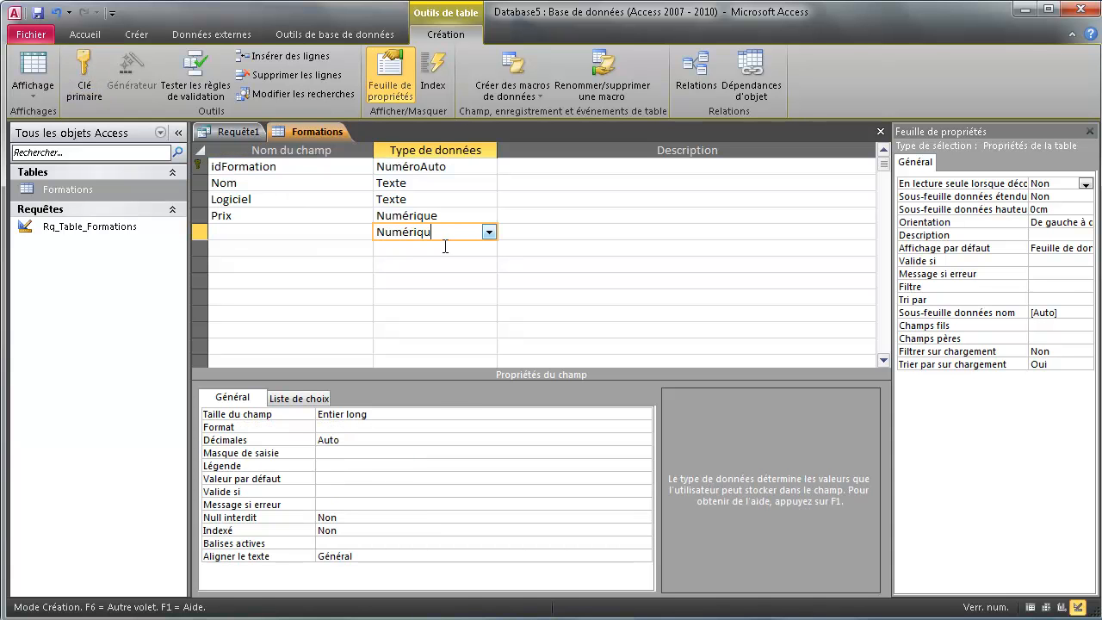
{"action": "key", "text": "BackSpace"}
{"action": "key", "text": "BackSpace"}
{"action": "key", "text": "BackSpace"}
{"action": "key", "text": "BackSpace"}
{"action": "key", "text": "BackSpace"}
{"action": "key", "text": "BackSpace"}
{"action": "key", "text": "BackSpace"}
{"action": "key", "text": "BackSpace"}
{"action": "left_click", "coordinate": [433, 257]}
{"action": "left_click", "coordinate": [725, 470]}
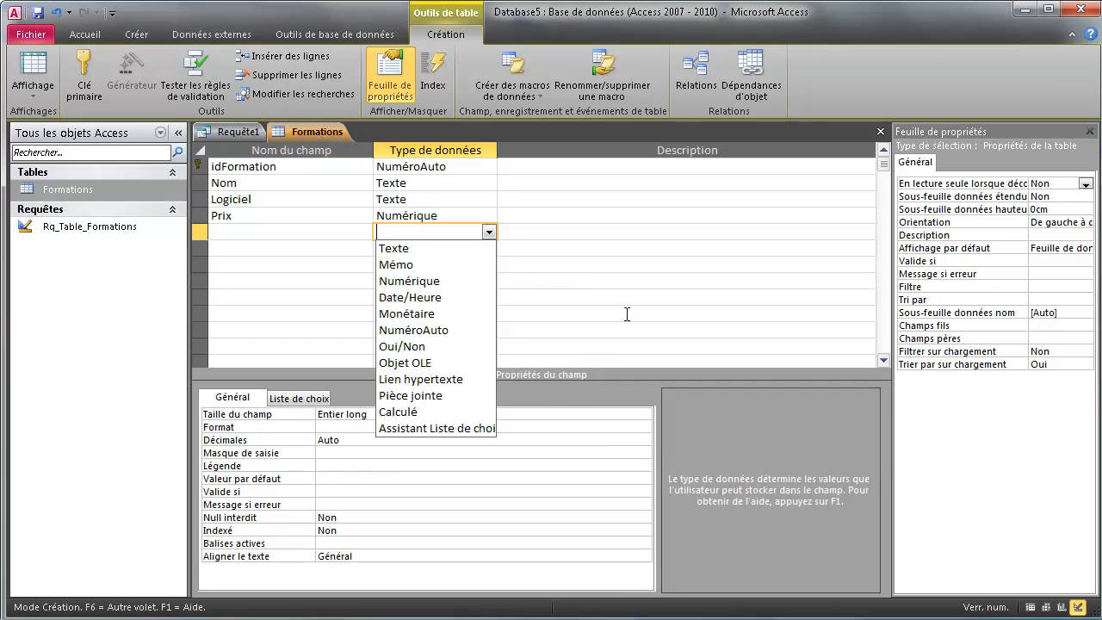
{"action": "left_click", "coordinate": [565, 270]}
{"action": "left_click", "coordinate": [725, 463]}
{"action": "left_click", "coordinate": [555, 261]}
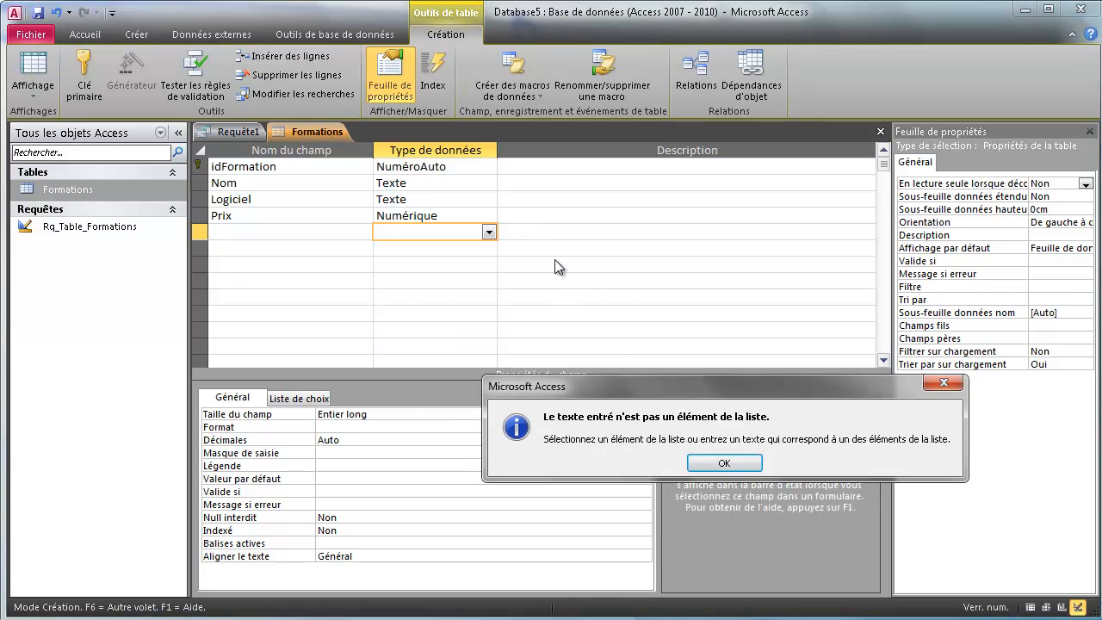
{"action": "key", "text": "Return"}
{"action": "left_click", "coordinate": [562, 249]}
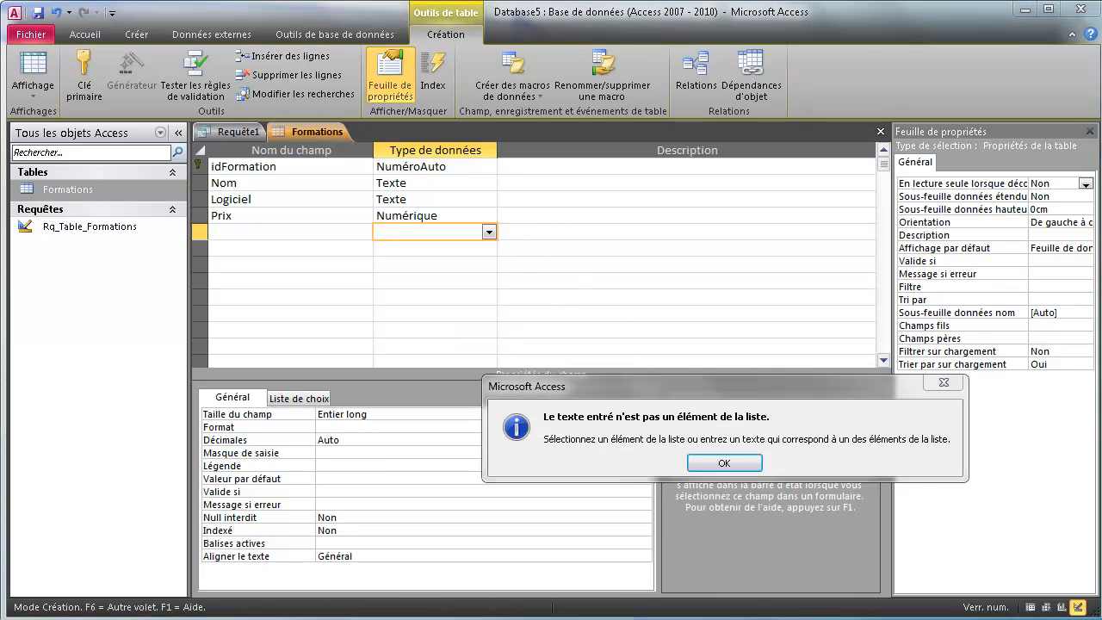
{"action": "left_click", "coordinate": [725, 463]}
Step: Set the unnamed field's data type to Texte and try to save the table while leaving Design view
{"action": "left_click", "coordinate": [489, 232]}
{"action": "left_click", "coordinate": [725, 463]}
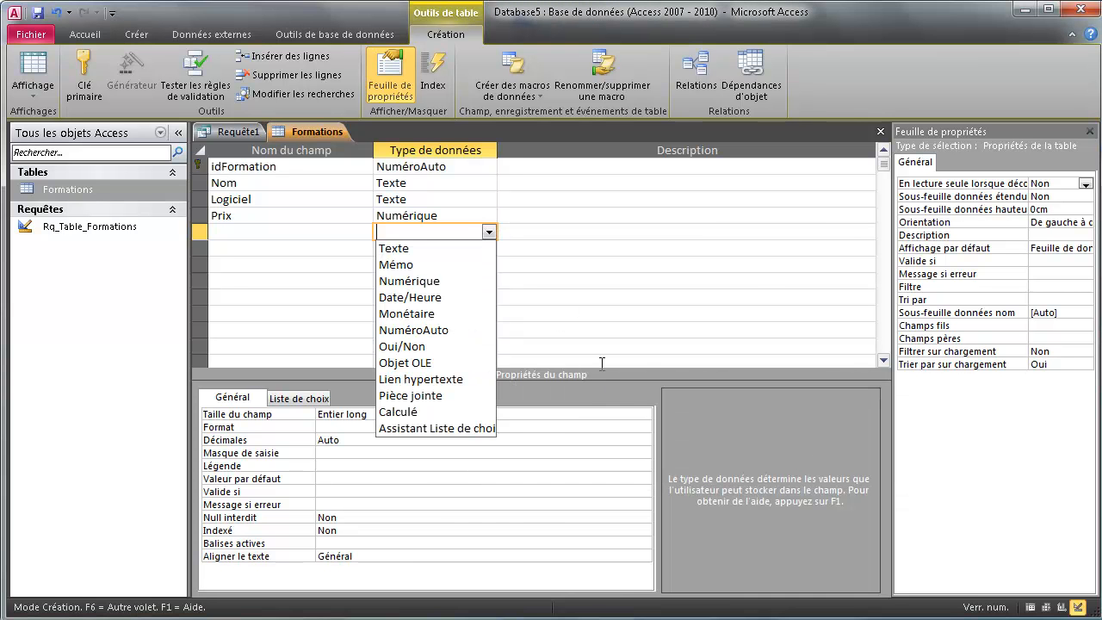
{"action": "left_click", "coordinate": [394, 248]}
{"action": "left_click", "coordinate": [394, 248]}
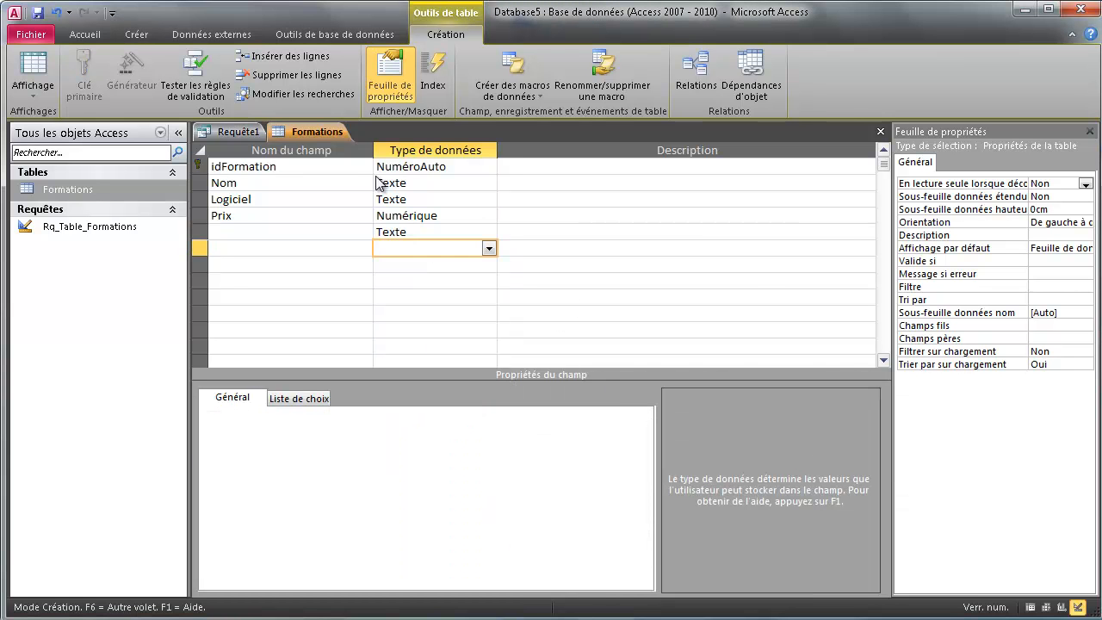
{"action": "left_click", "coordinate": [33, 67]}
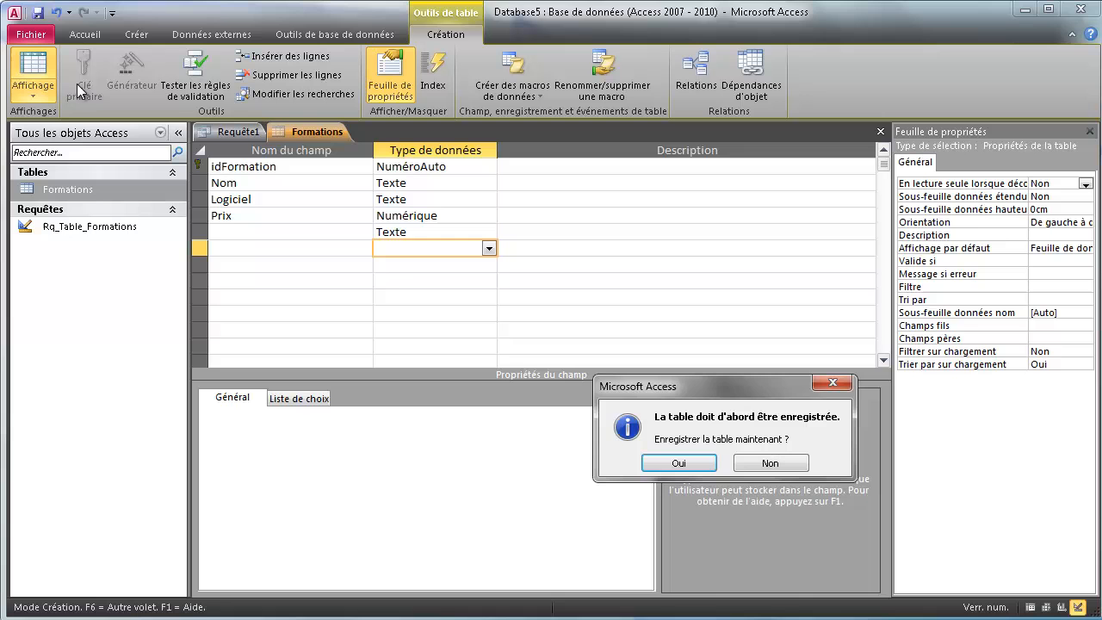
{"action": "left_click", "coordinate": [680, 465]}
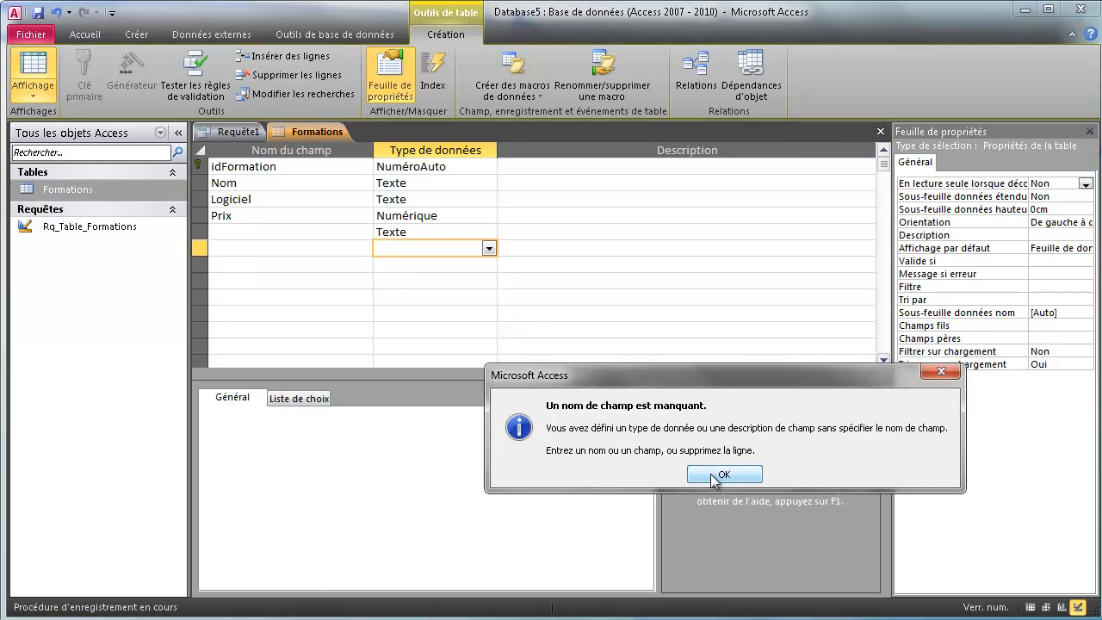
{"action": "left_click", "coordinate": [712, 476]}
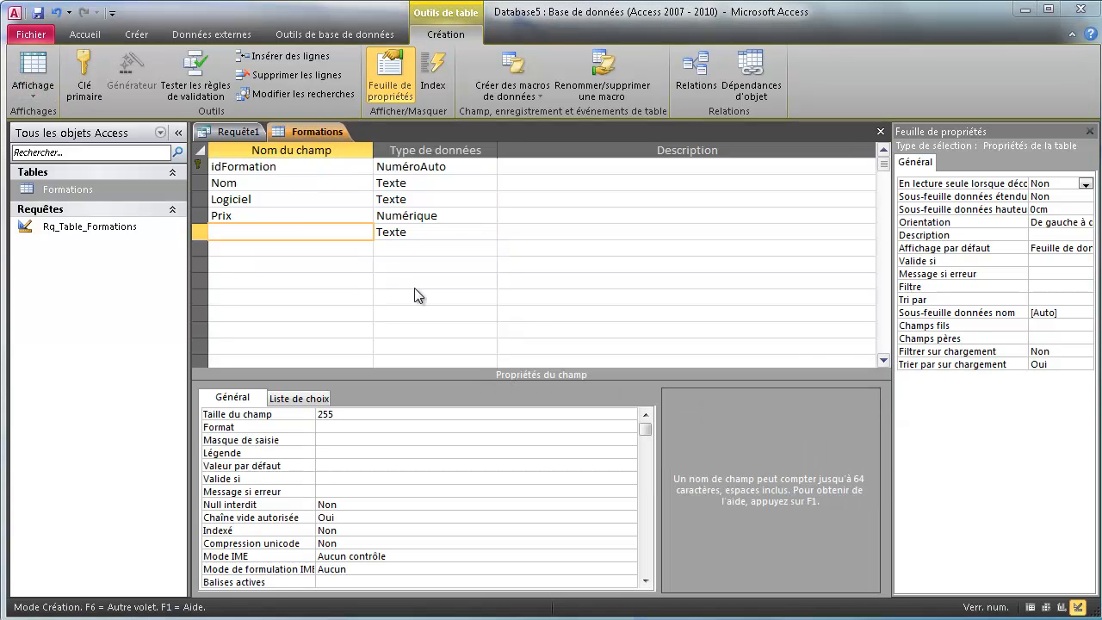
Step: Delete the unnamed field's row below Prix and display the Formations table in Datasheet view
{"action": "right_click", "coordinate": [199, 232]}
{"action": "key", "text": "Escape"}
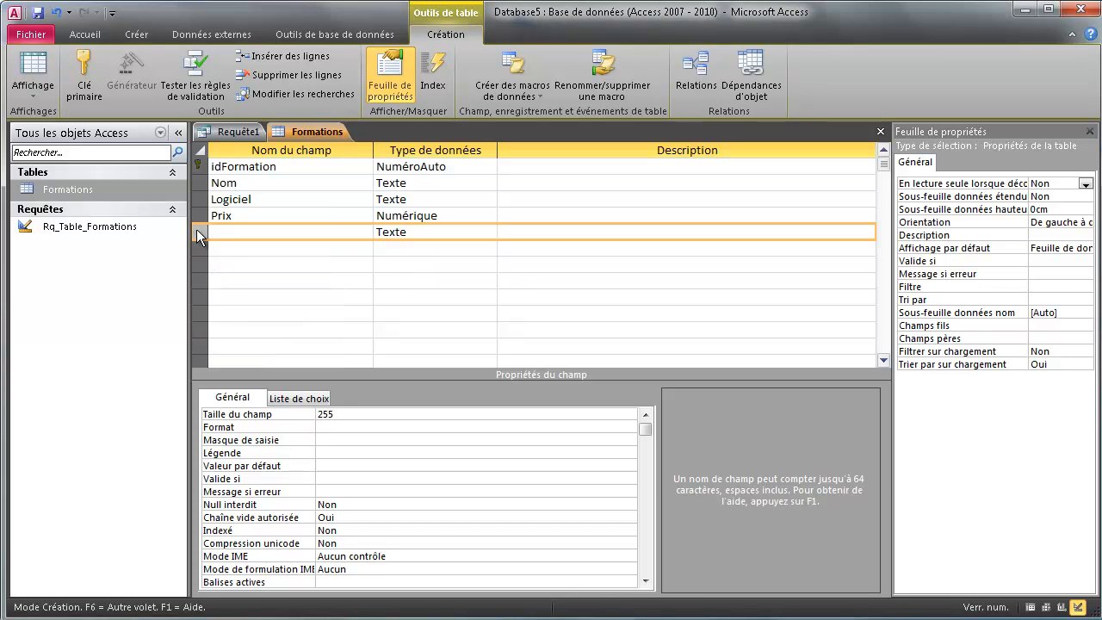
{"action": "right_click", "coordinate": [199, 237]}
{"action": "left_click", "coordinate": [263, 342]}
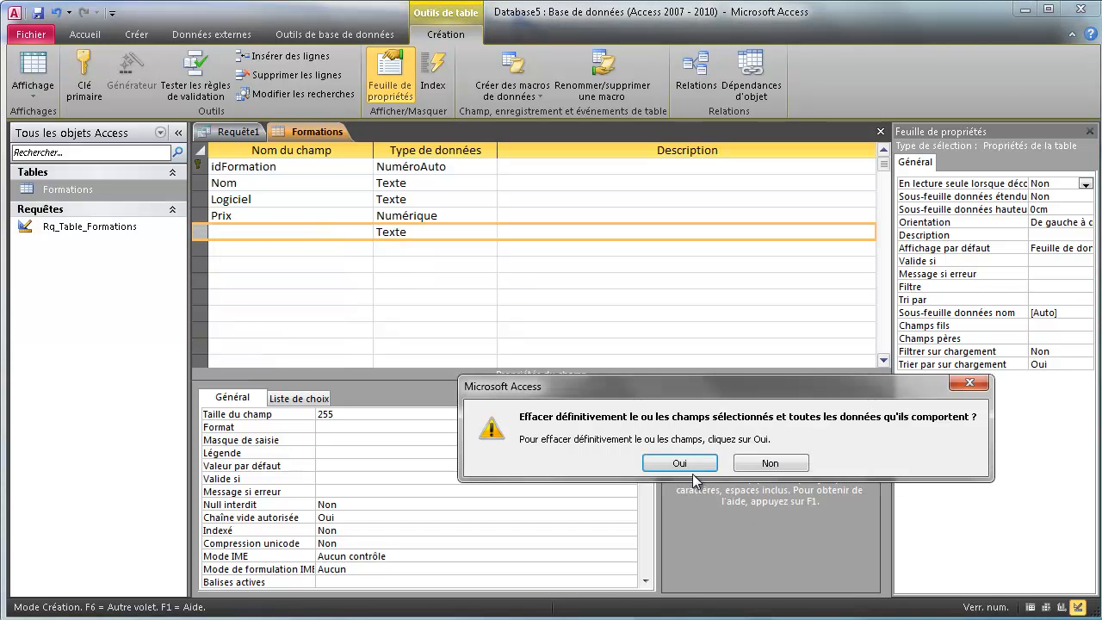
{"action": "left_click", "coordinate": [683, 461]}
{"action": "right_click", "coordinate": [298, 131]}
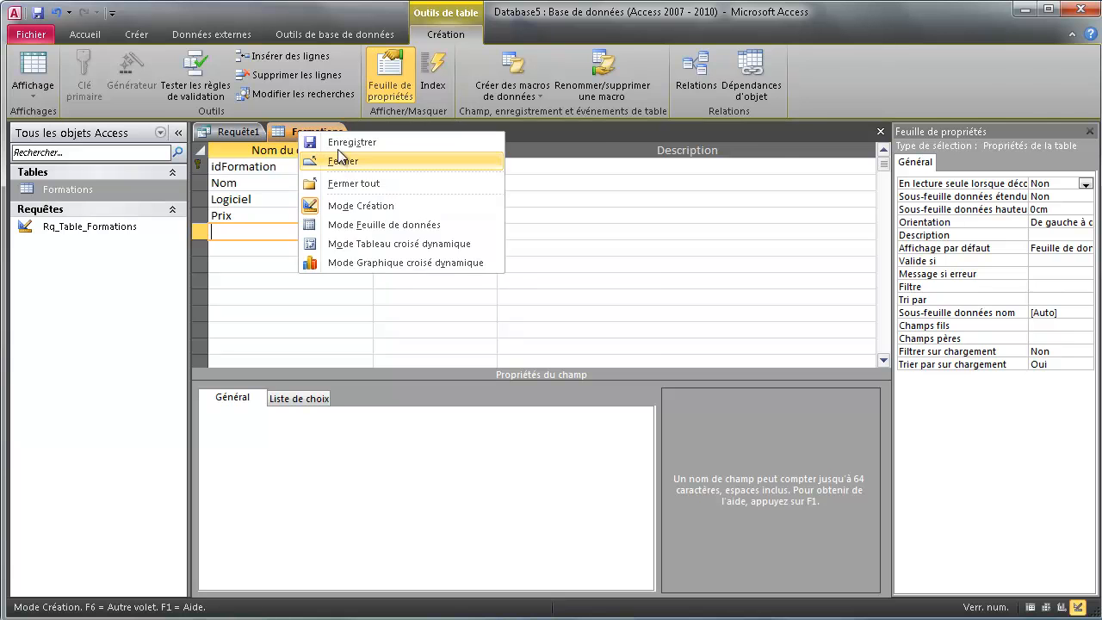
{"action": "left_click", "coordinate": [384, 224]}
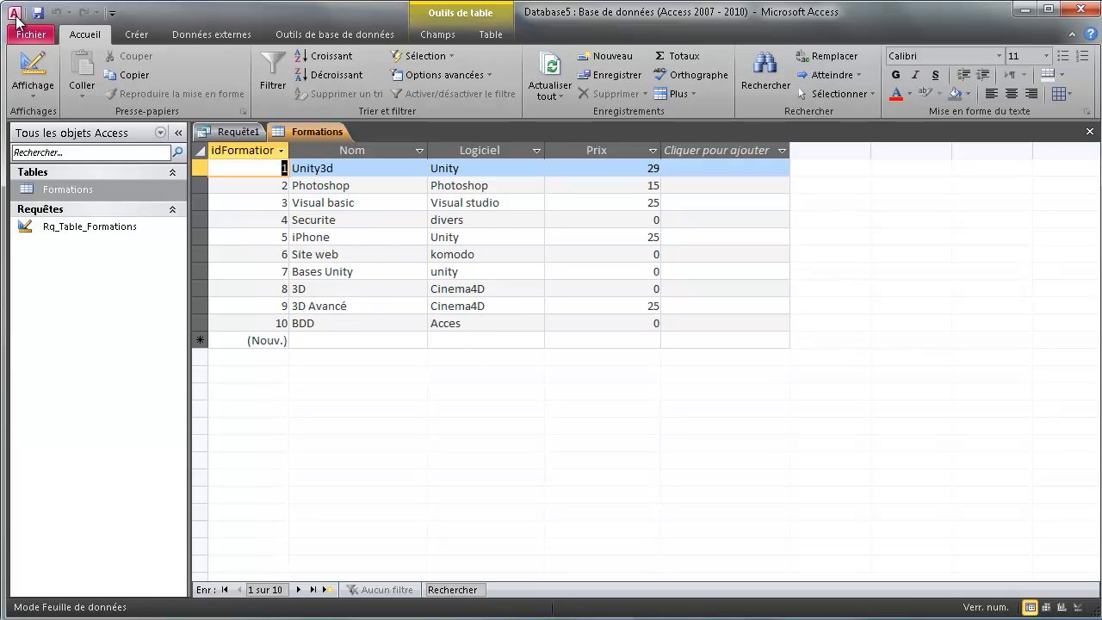
{"action": "left_click", "coordinate": [26, 35]}
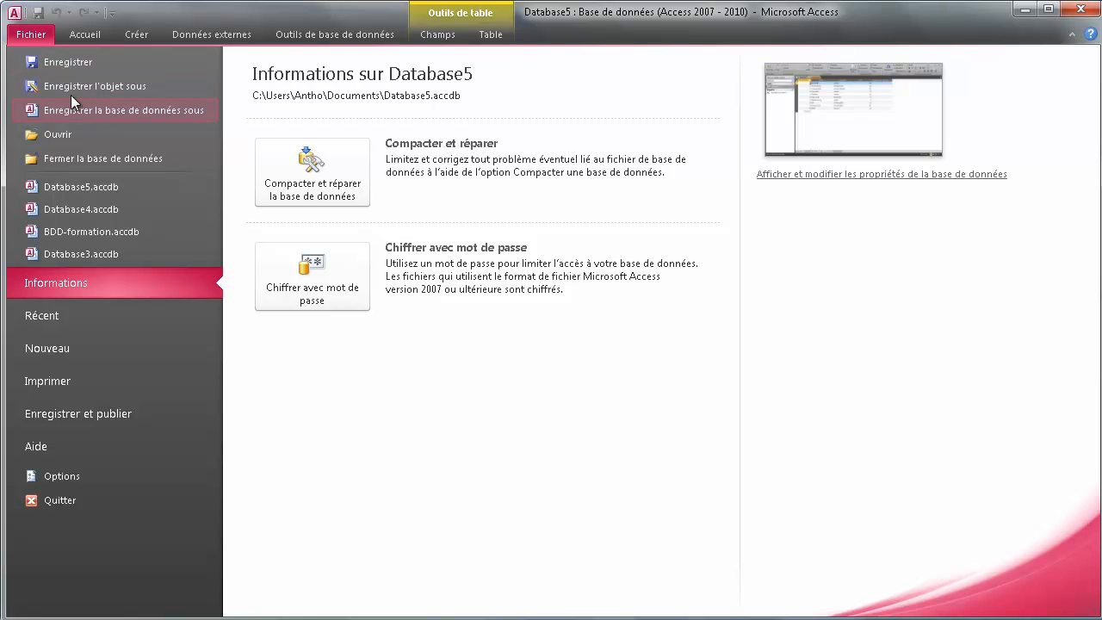
{"action": "left_click", "coordinate": [38, 35]}
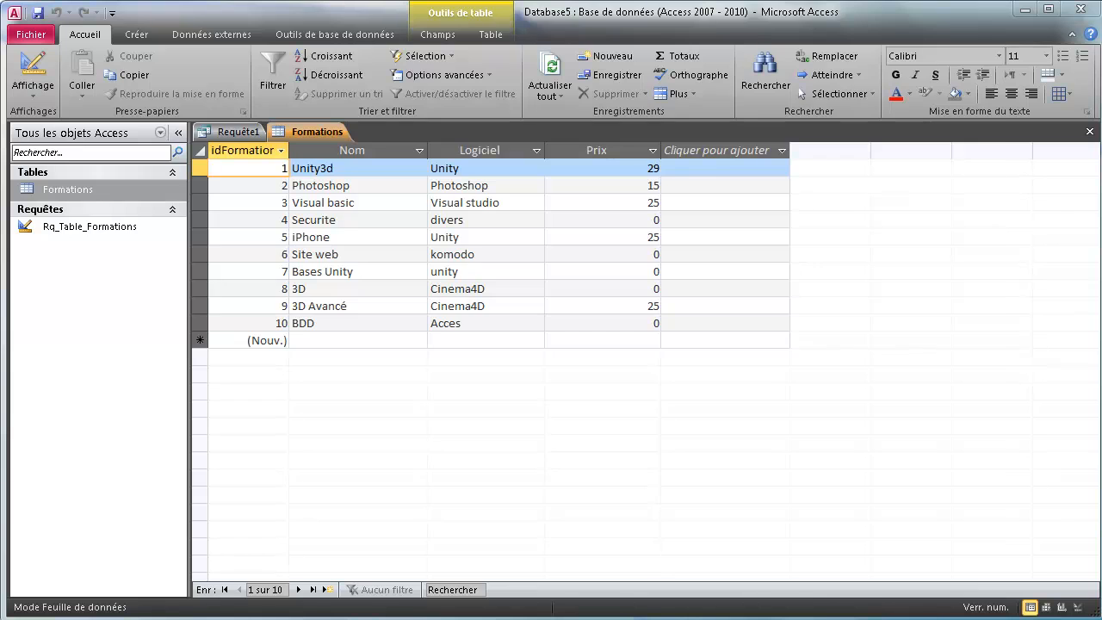
Step: Switch to the Word document, empty it and start the table outline with "Clients(idClient"
{"action": "key", "text": "alt+Tab"}
{"action": "key", "text": "Delete"}
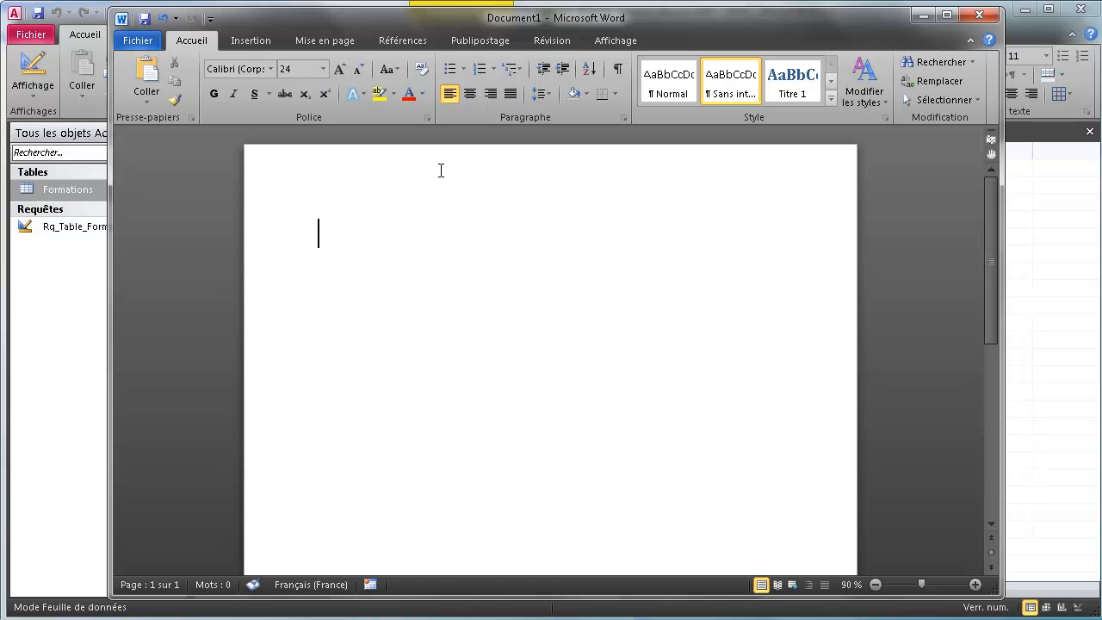
{"action": "type", "text": "Clients"}
{"action": "type", "text": "("}
{"action": "type", "text": "Nom"}
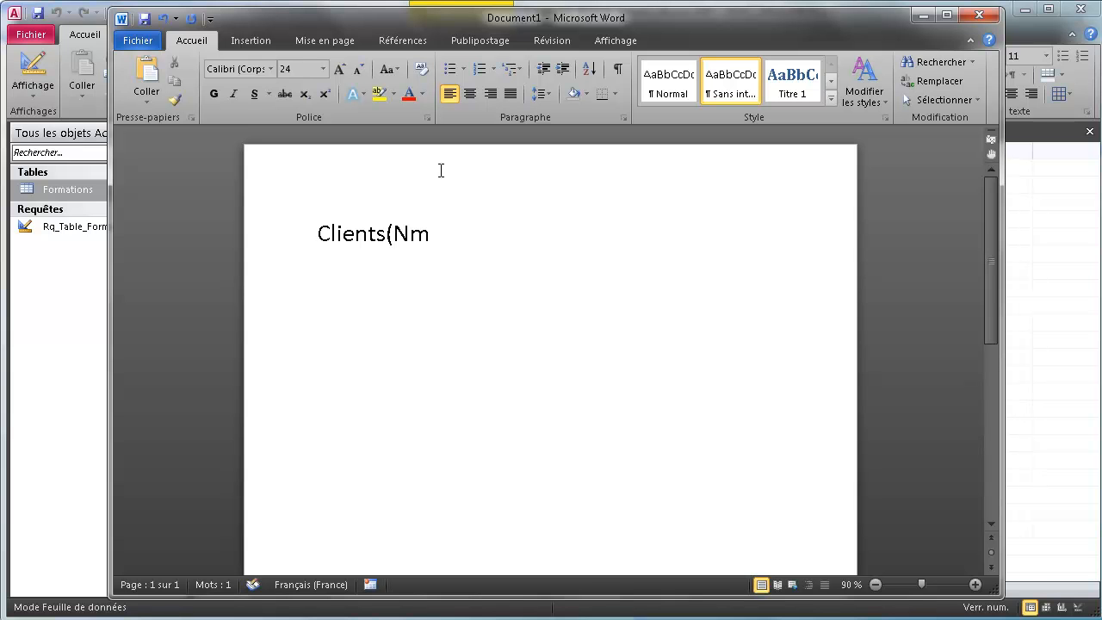
{"action": "key", "text": "BackSpace"}
{"action": "type", "text": "om"}
{"action": "key", "text": "BackSpace"}
{"action": "key", "text": "BackSpace"}
{"action": "key", "text": "BackSpace"}
{"action": "key", "text": "BackSpace"}
{"action": "type", "text": "idClient"}
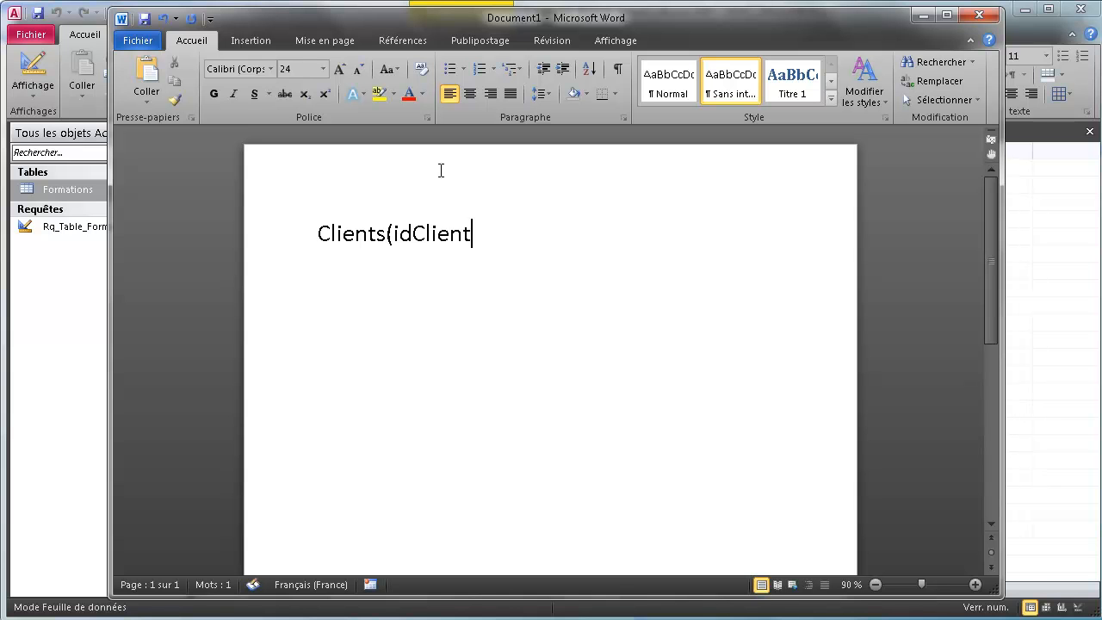
Step: Complete the Clients outline with the fields Nom, Ville, Age and Sexe and a closing parenthesis
{"action": "type", "text": ", Nom, "}
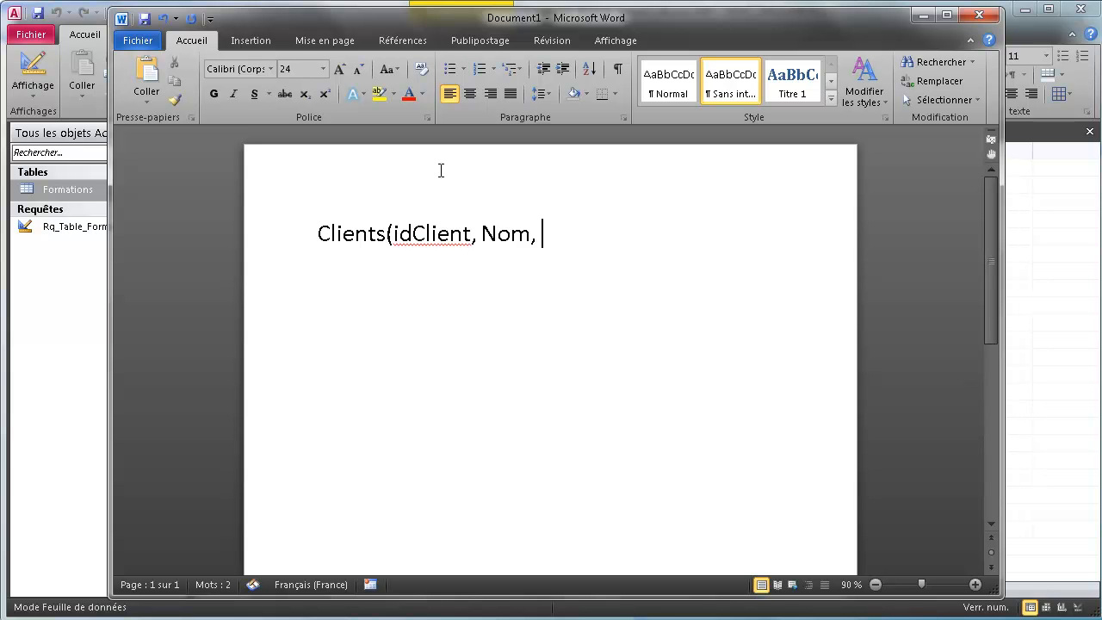
{"action": "type", "text": "Ville, Age"}
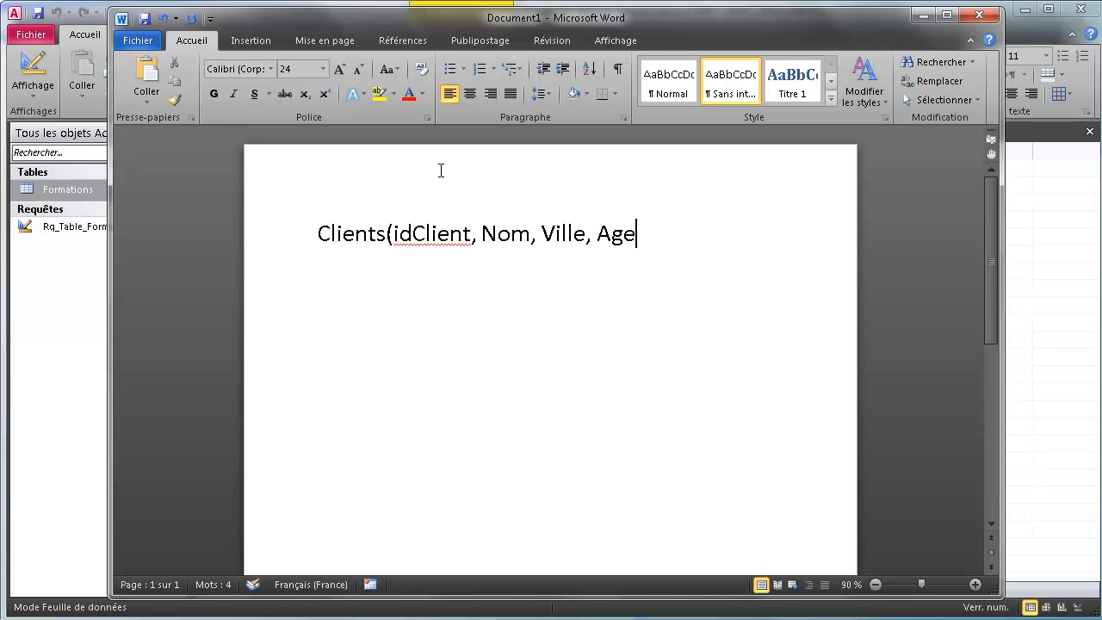
{"action": "type", "text": ", Sexe"}
{"action": "left_click_drag", "start_coordinate": [513, 238], "coordinate": [413, 236]}
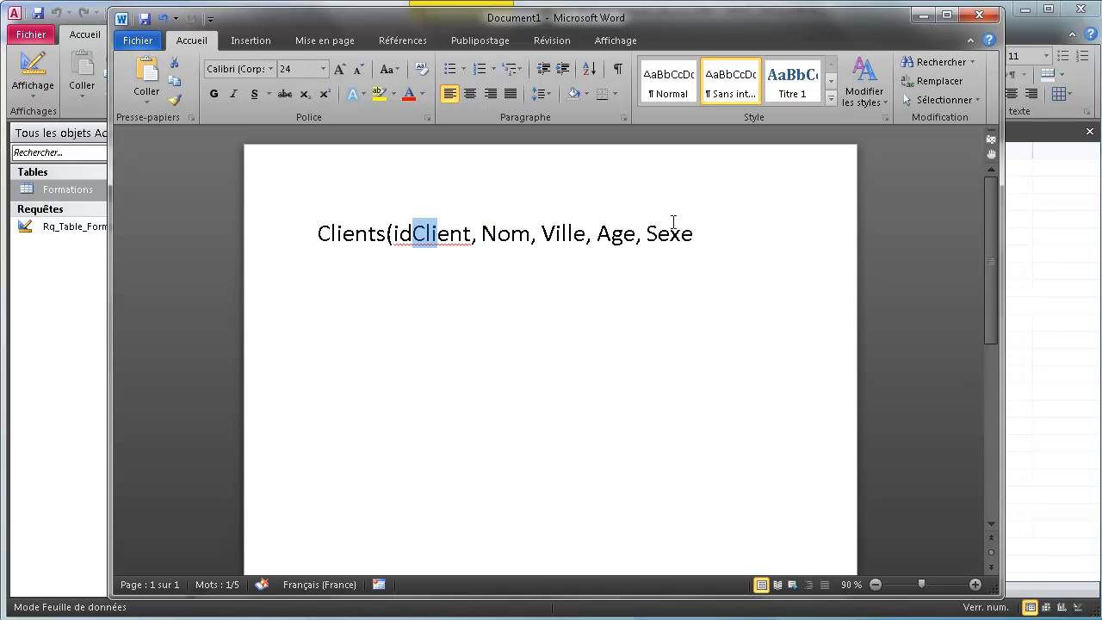
{"action": "left_click", "coordinate": [707, 236]}
{"action": "type", "text": ")"}
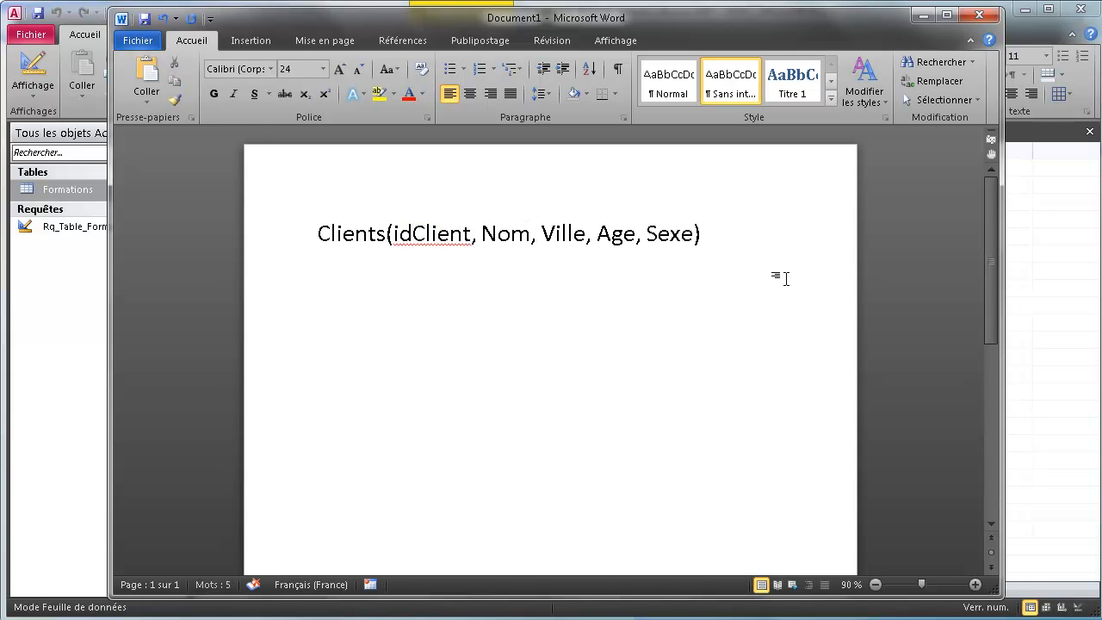
Step: Underline idClient in the Clients outline to mark it as the primary key
{"action": "left_click_drag", "start_coordinate": [345, 233], "coordinate": [694, 235]}
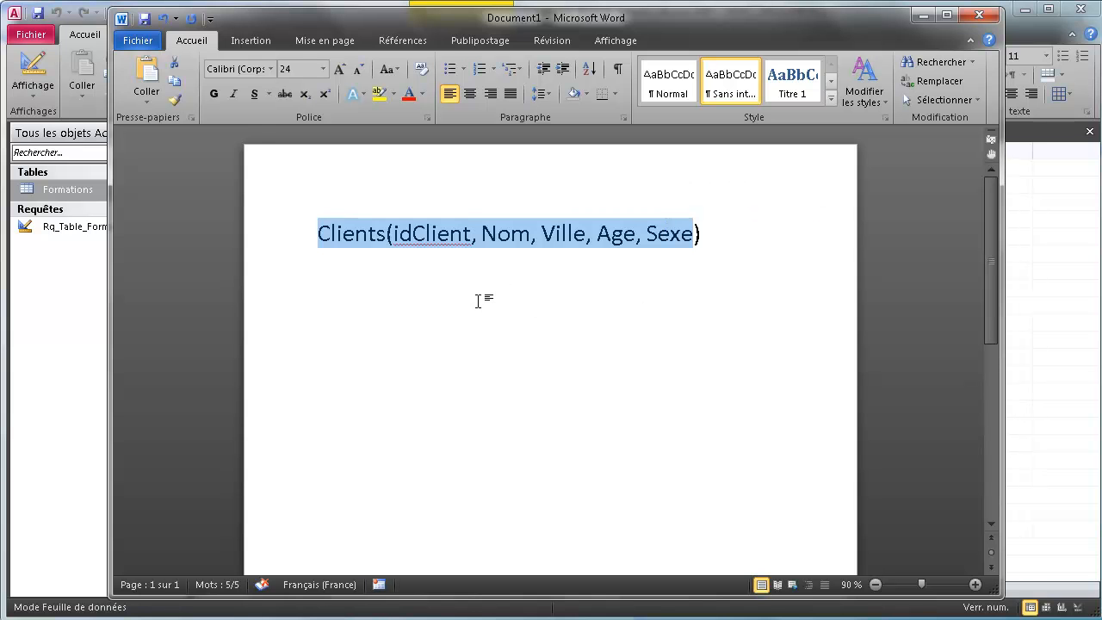
{"action": "left_click", "coordinate": [471, 235]}
{"action": "left_click_drag", "start_coordinate": [471, 234], "coordinate": [395, 236]}
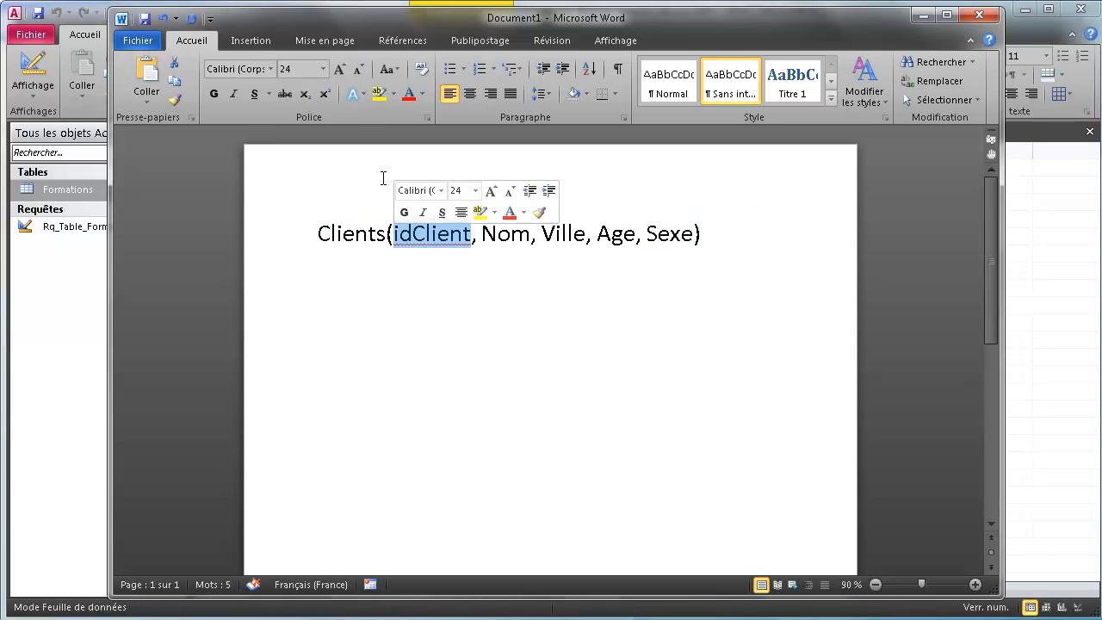
{"action": "left_click", "coordinate": [255, 94]}
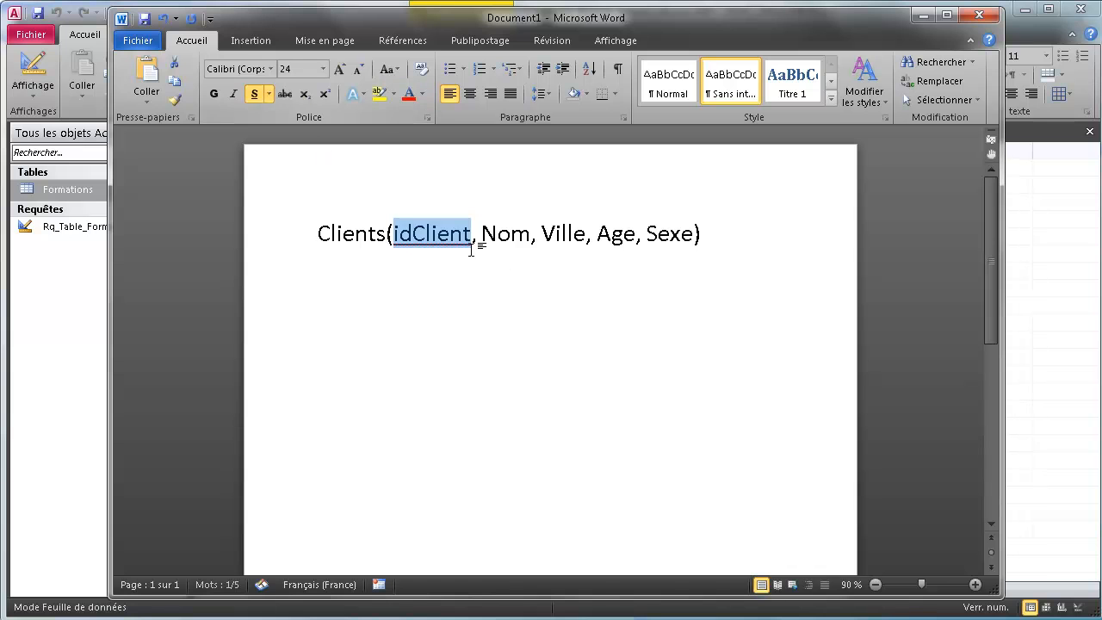
{"action": "left_click", "coordinate": [540, 327]}
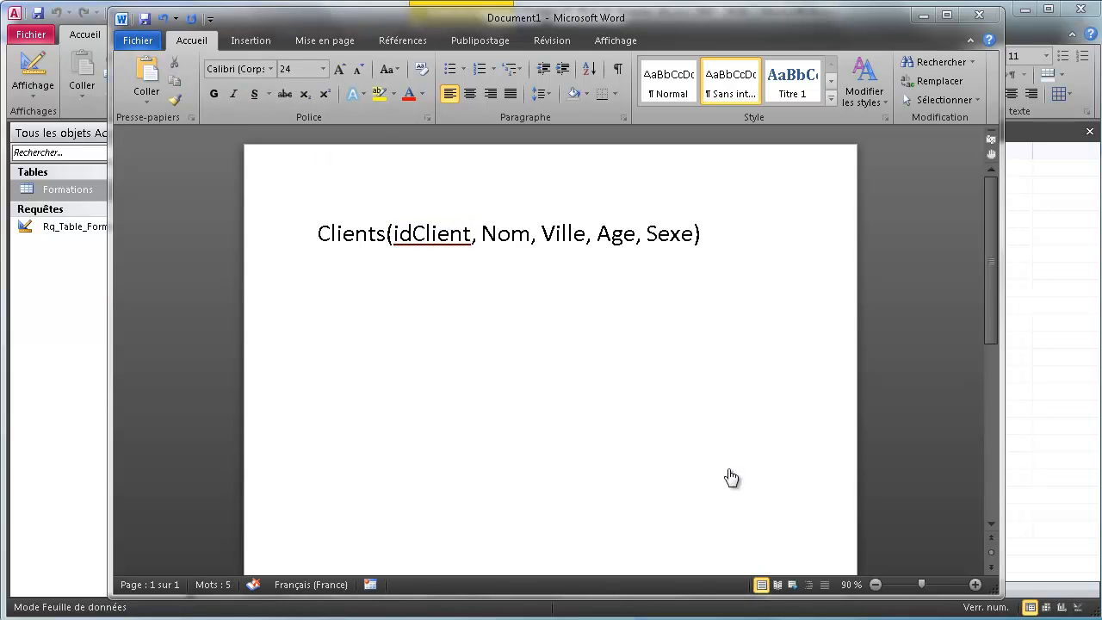
{"action": "left_click_drag", "start_coordinate": [333, 232], "coordinate": [568, 258]}
{"action": "left_click", "coordinate": [482, 272]}
{"action": "left_click_drag", "start_coordinate": [330, 233], "coordinate": [703, 253]}
{"action": "left_click", "coordinate": [421, 245]}
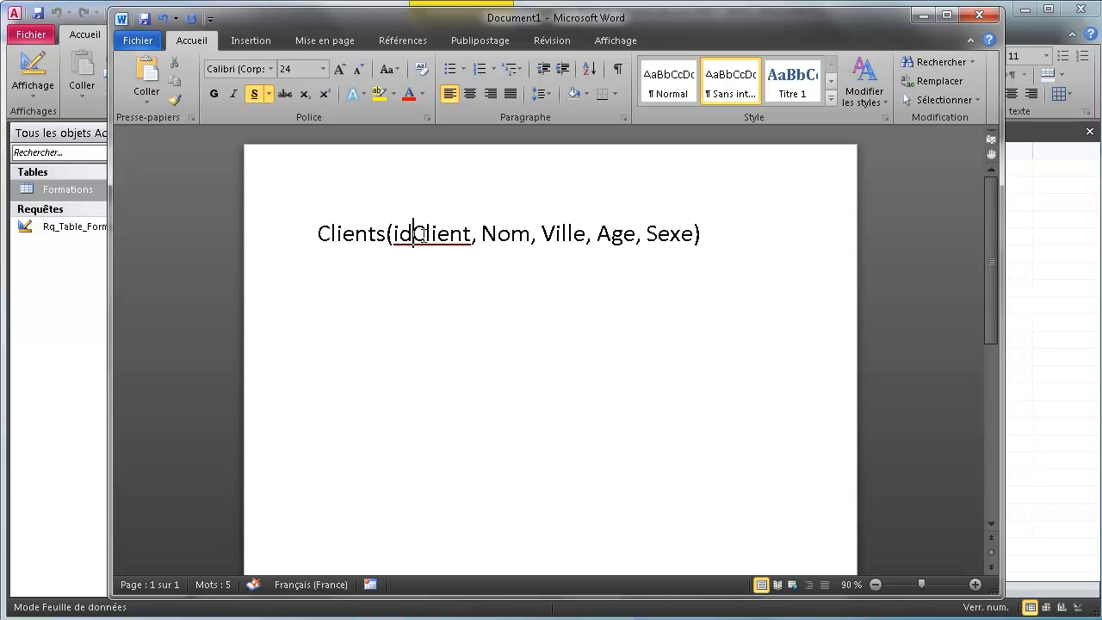
{"action": "left_click_drag", "start_coordinate": [416, 233], "coordinate": [424, 234]}
{"action": "left_click_drag", "start_coordinate": [497, 236], "coordinate": [506, 237]}
{"action": "left_click_drag", "start_coordinate": [555, 238], "coordinate": [678, 240]}
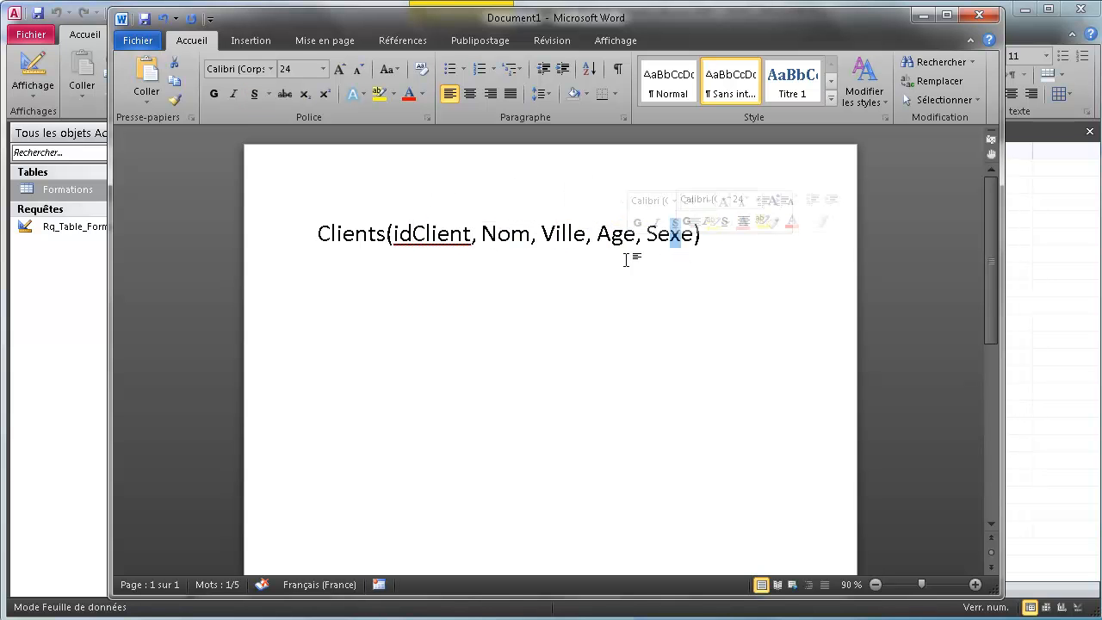
{"action": "left_click", "coordinate": [511, 245]}
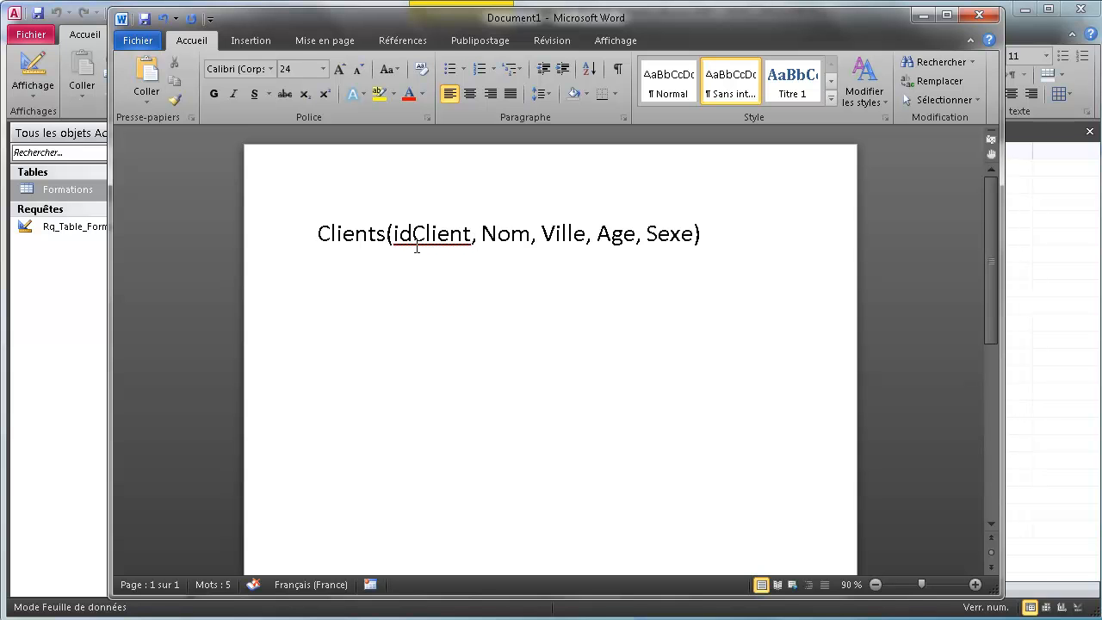
{"action": "key", "text": "ctrl+u"}
{"action": "double_click", "coordinate": [461, 233]}
{"action": "left_click", "coordinate": [431, 230]}
Step: Move the Word window aside to view the Formations table in Access, and bring the outline back
{"action": "left_click_drag", "start_coordinate": [718, 26], "coordinate": [1101, 31]}
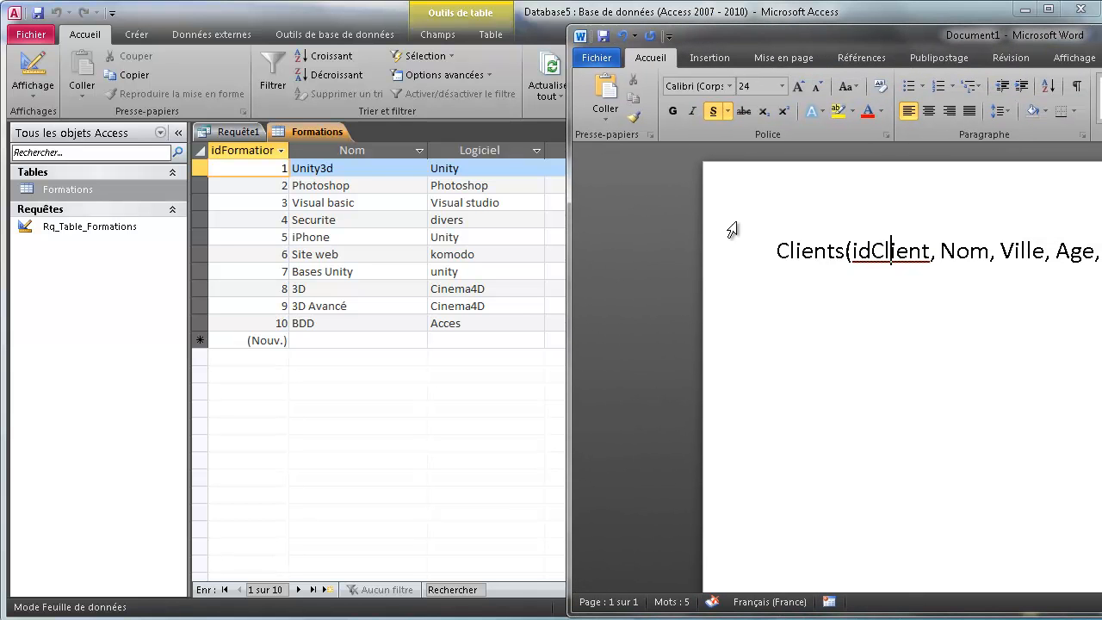
{"action": "left_click_drag", "start_coordinate": [572, 199], "coordinate": [681, 201]}
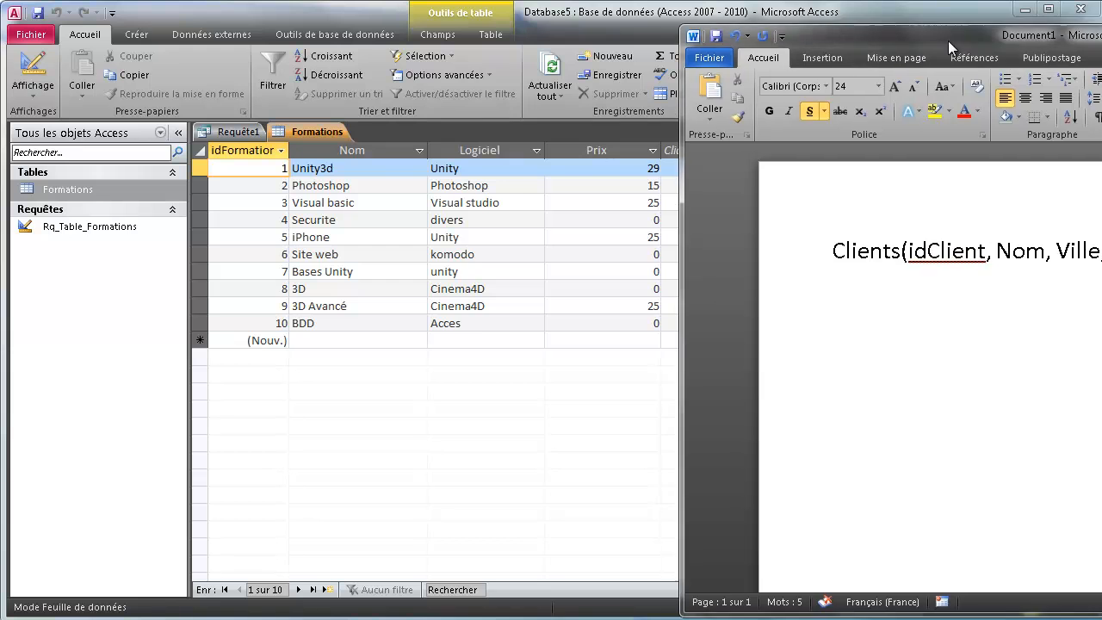
{"action": "left_click_drag", "start_coordinate": [947, 40], "coordinate": [415, 29]}
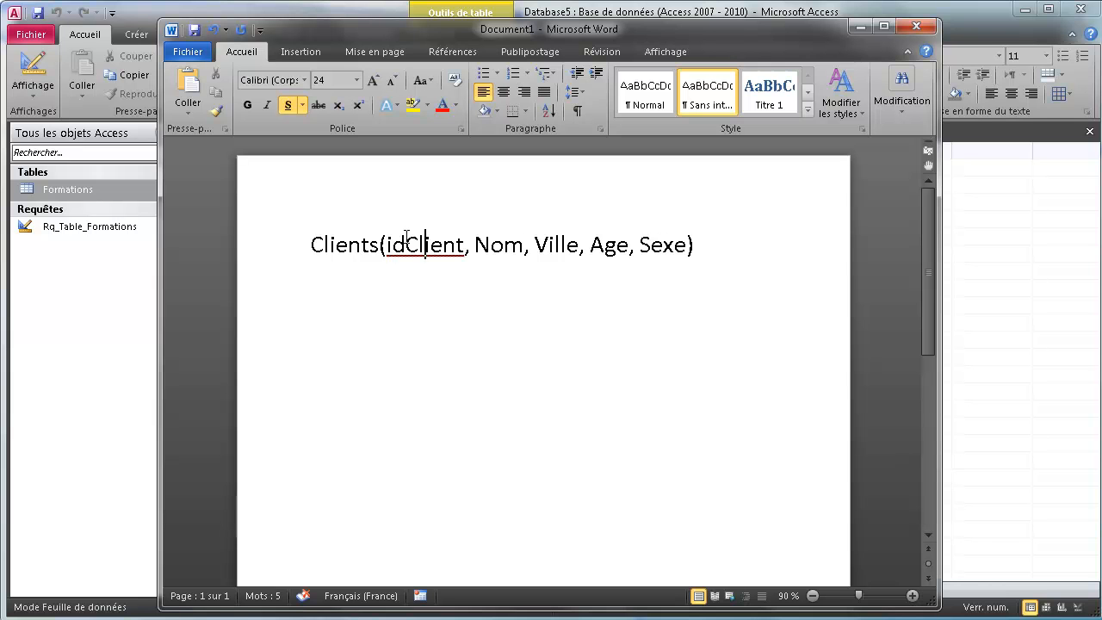
Step: Add the foreign key numContact# after Sexe, inside the parentheses of the Clients outline
{"action": "left_click", "coordinate": [689, 252]}
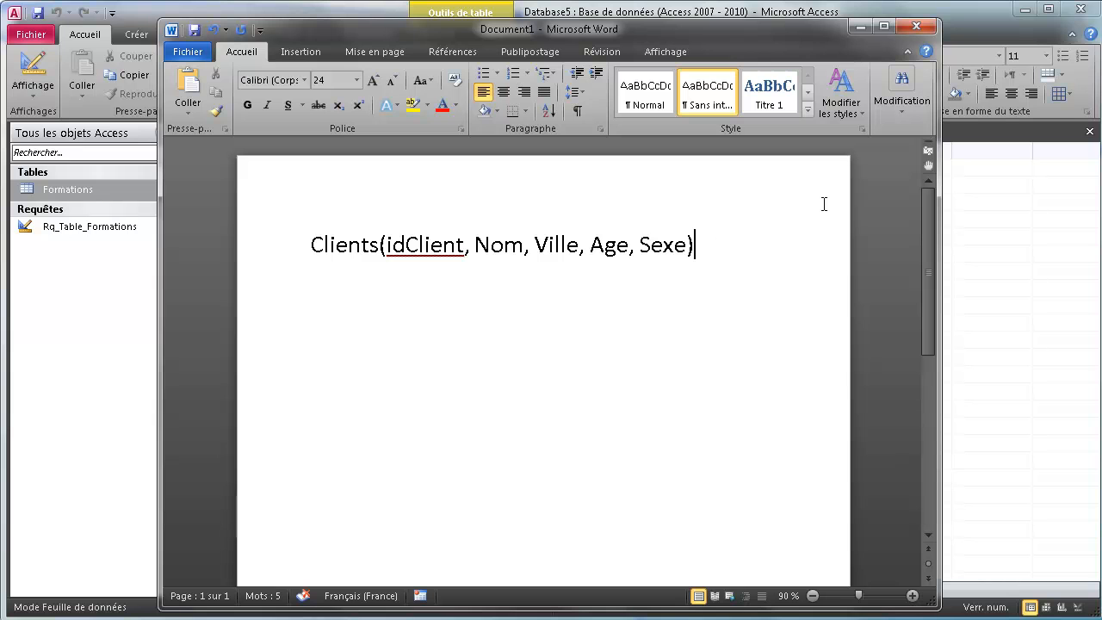
{"action": "type", "text": ", numContact"}
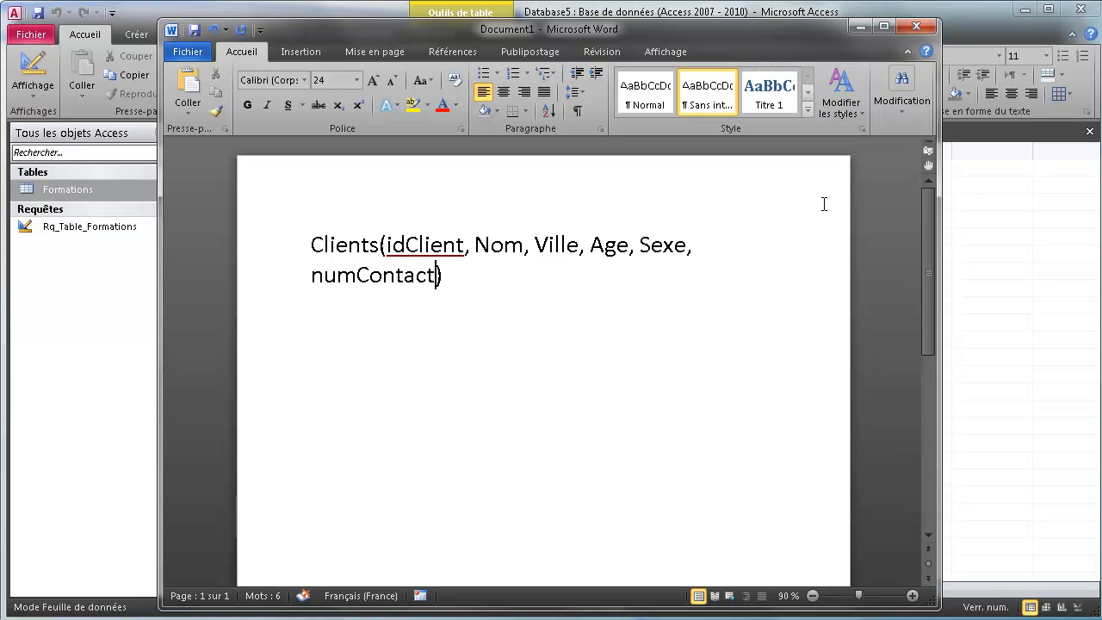
{"action": "type", "text": "#"}
{"action": "left_click_drag", "start_coordinate": [446, 273], "coordinate": [434, 274]}
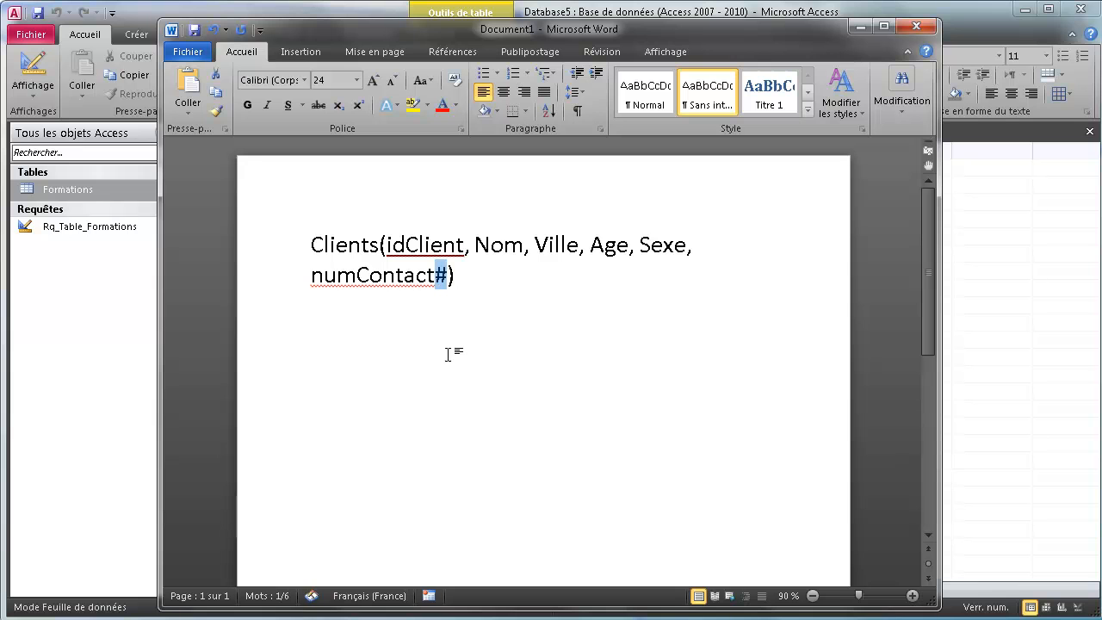
{"action": "left_click", "coordinate": [485, 278]}
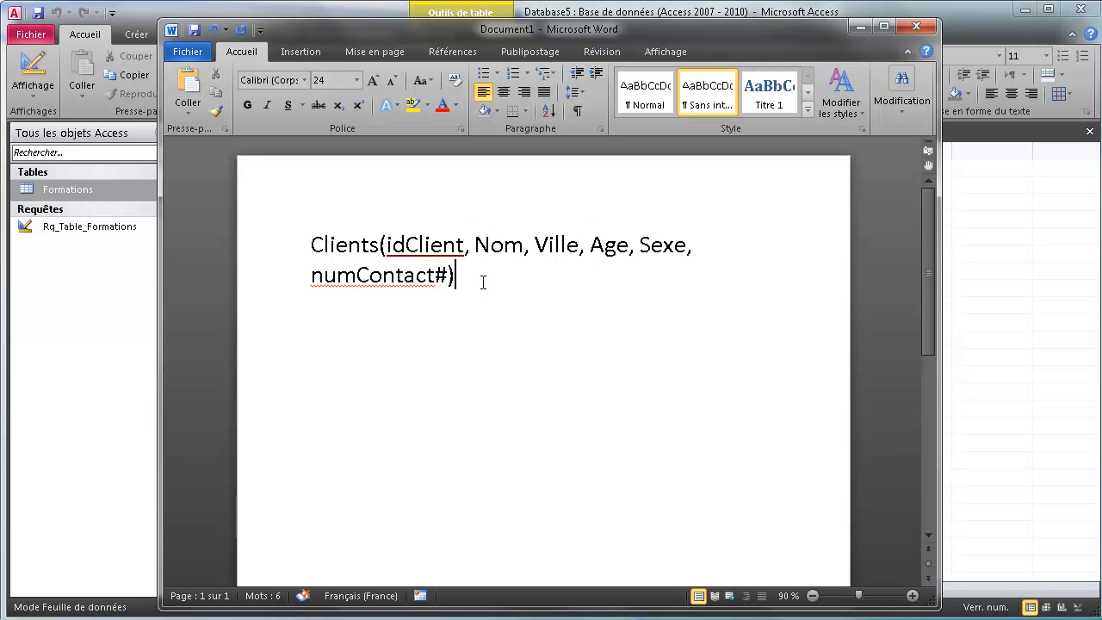
Step: Write the outline "Contact(numContact, mail, tel)" below the Clients outline, with numContact underlined
{"action": "key", "text": "Return"}
{"action": "type", "text": "Contact("}
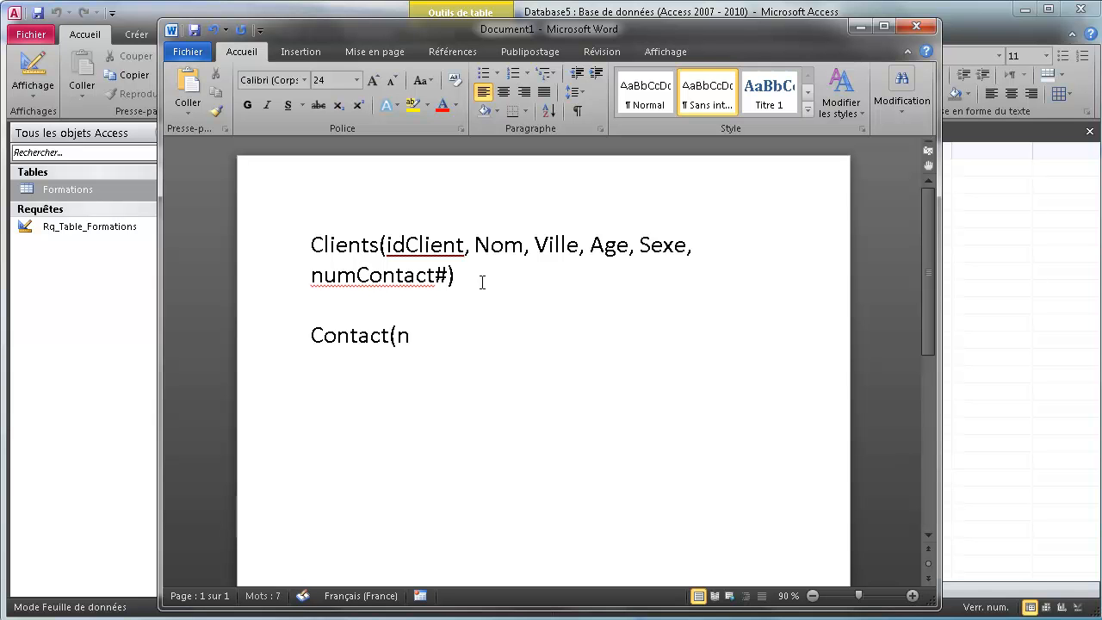
{"action": "type", "text": "numContact,"}
{"action": "left_click_drag", "start_coordinate": [522, 336], "coordinate": [397, 336]}
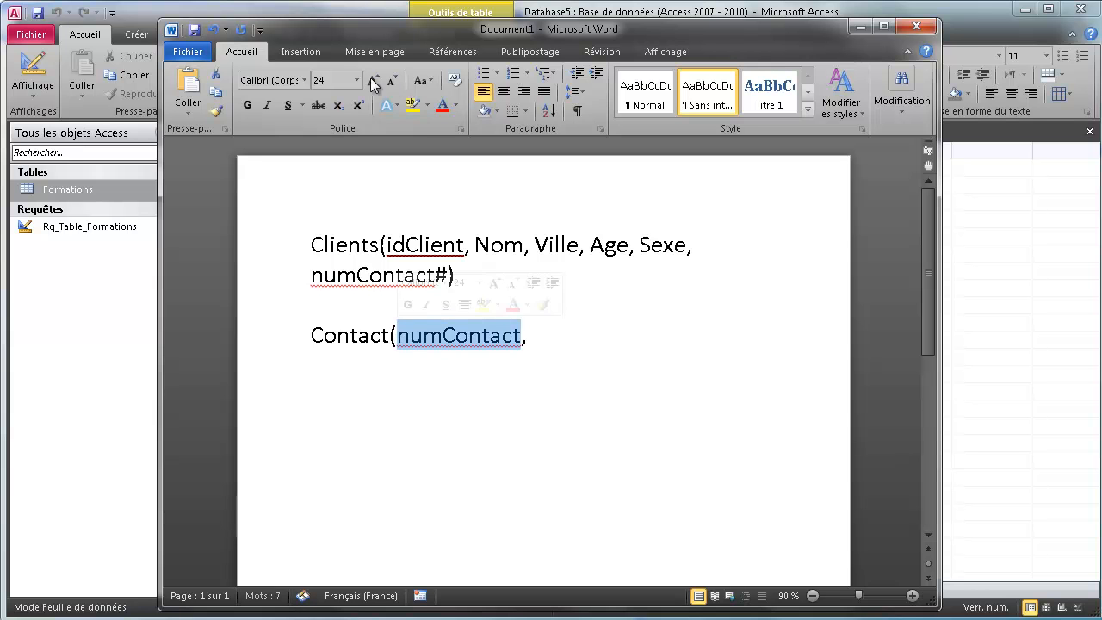
{"action": "left_click", "coordinate": [287, 105]}
{"action": "left_click", "coordinate": [575, 314]}
{"action": "left_click", "coordinate": [580, 336]}
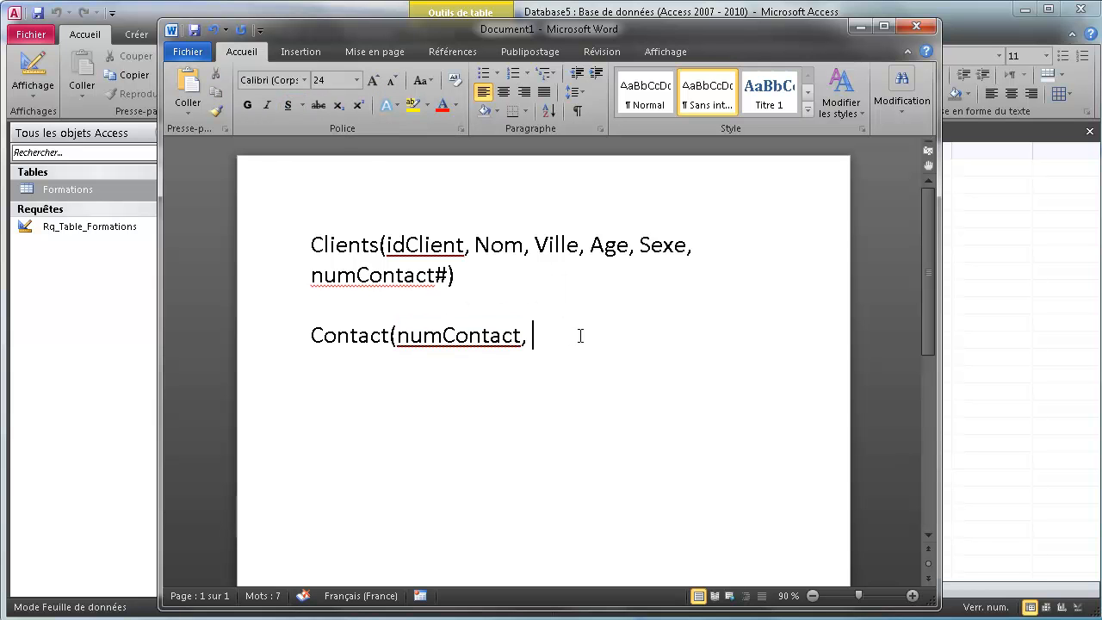
{"action": "type", "text": "mail, tel)"}
{"action": "left_click_drag", "start_coordinate": [451, 39], "coordinate": [508, 36]}
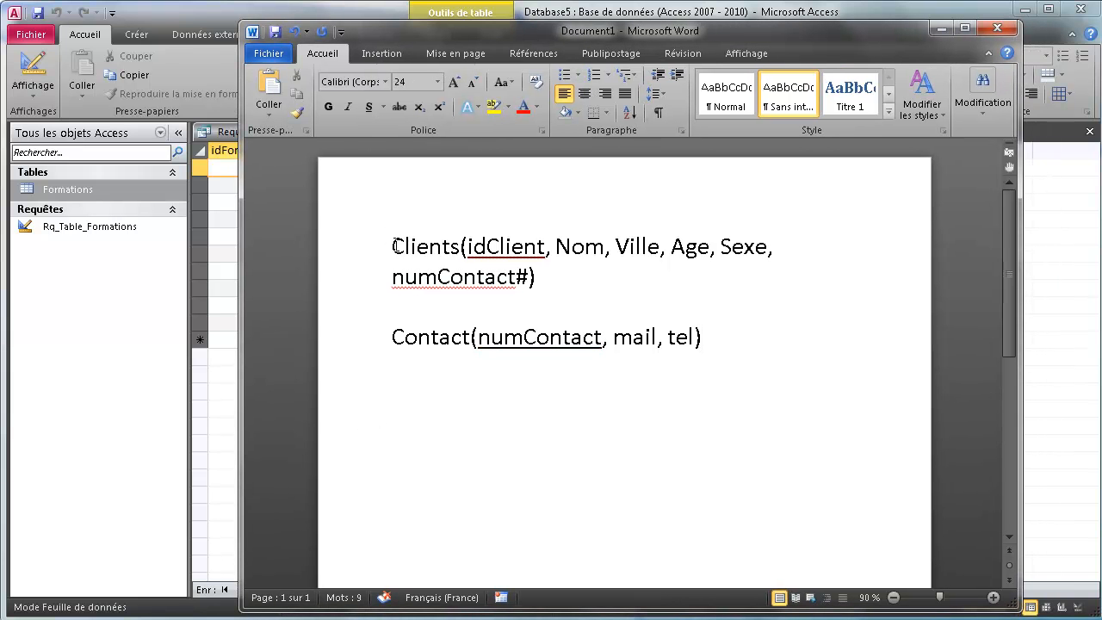
{"action": "left_click_drag", "start_coordinate": [393, 247], "coordinate": [563, 278]}
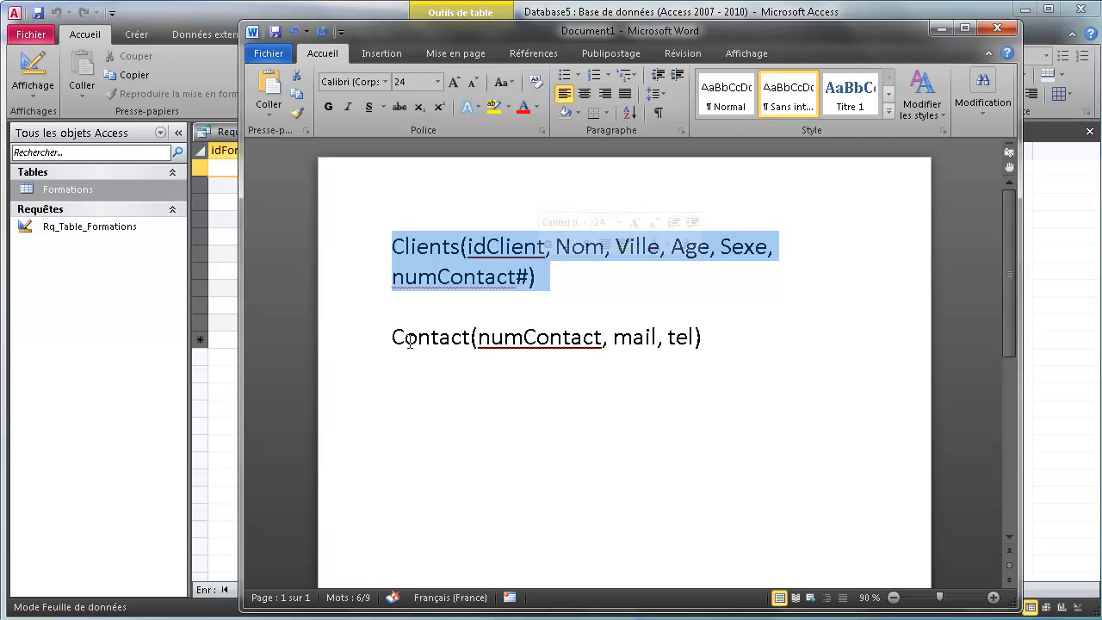
{"action": "left_click_drag", "start_coordinate": [393, 336], "coordinate": [695, 348]}
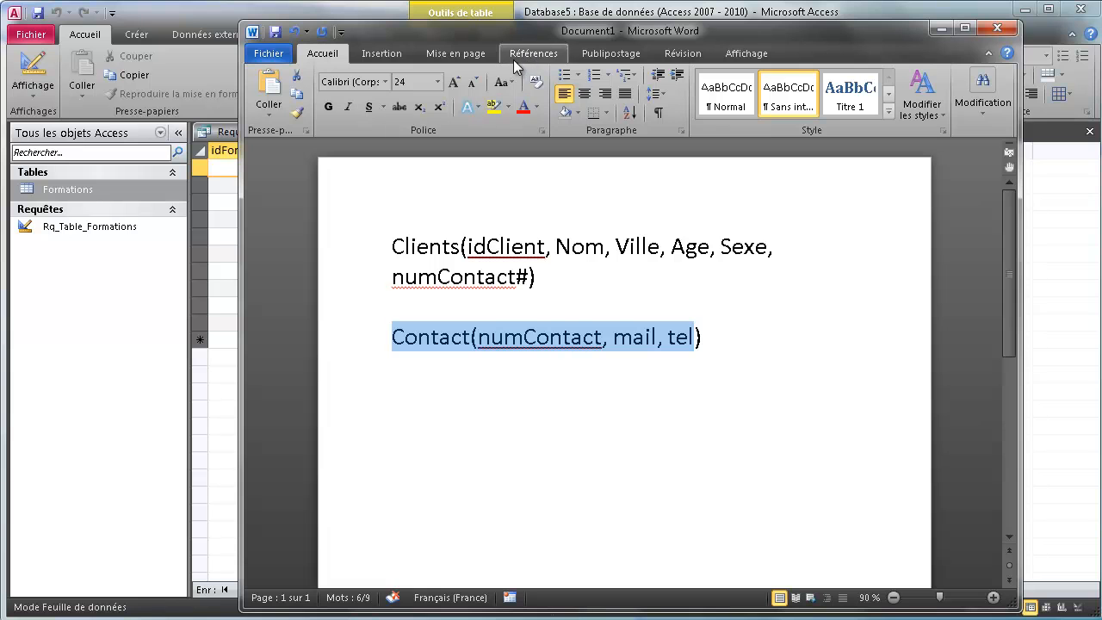
{"action": "left_click_drag", "start_coordinate": [500, 42], "coordinate": [670, 37]}
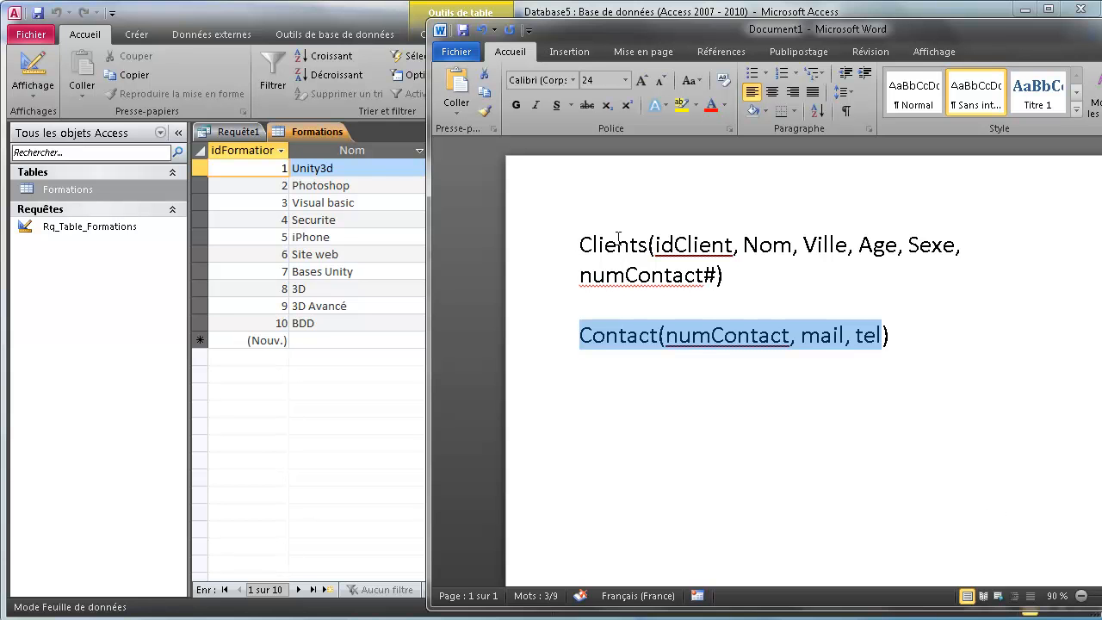
{"action": "left_click_drag", "start_coordinate": [1015, 30], "coordinate": [674, 26]}
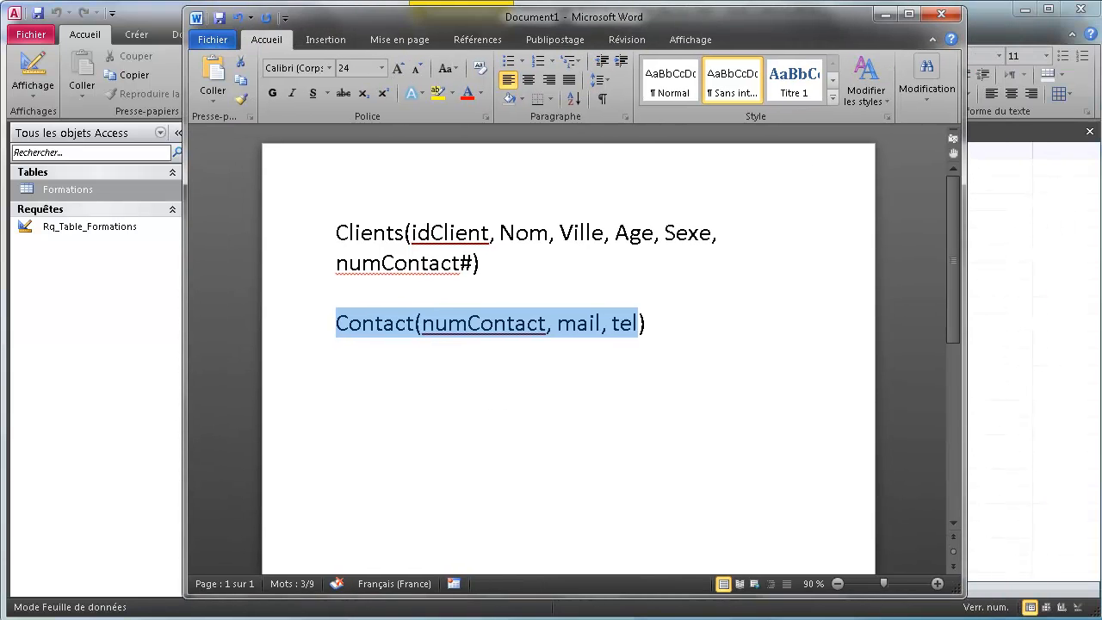